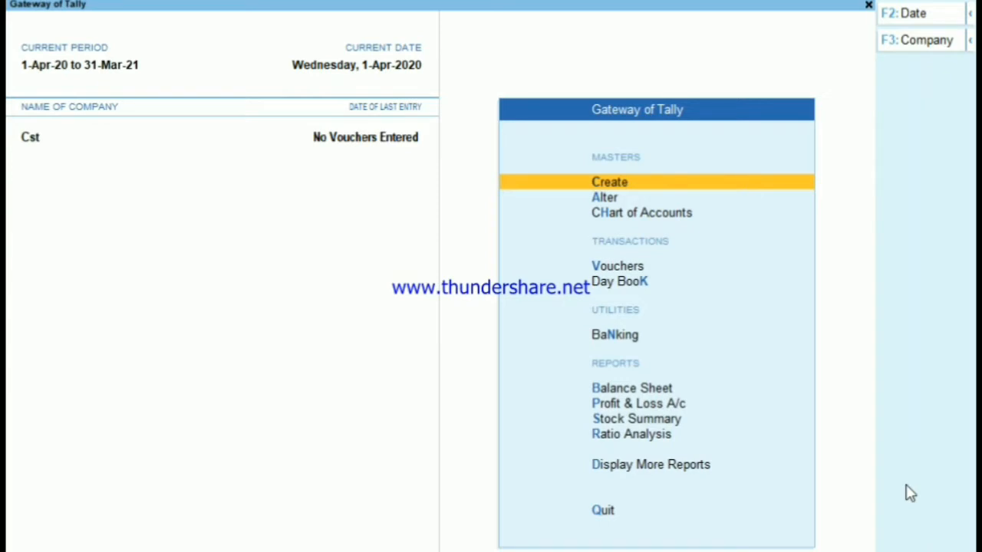
# Step: Keep Value Added Tax (VAT) set to Yes in the company features of Cst and open its VAT details
pyautogui.press('F11')
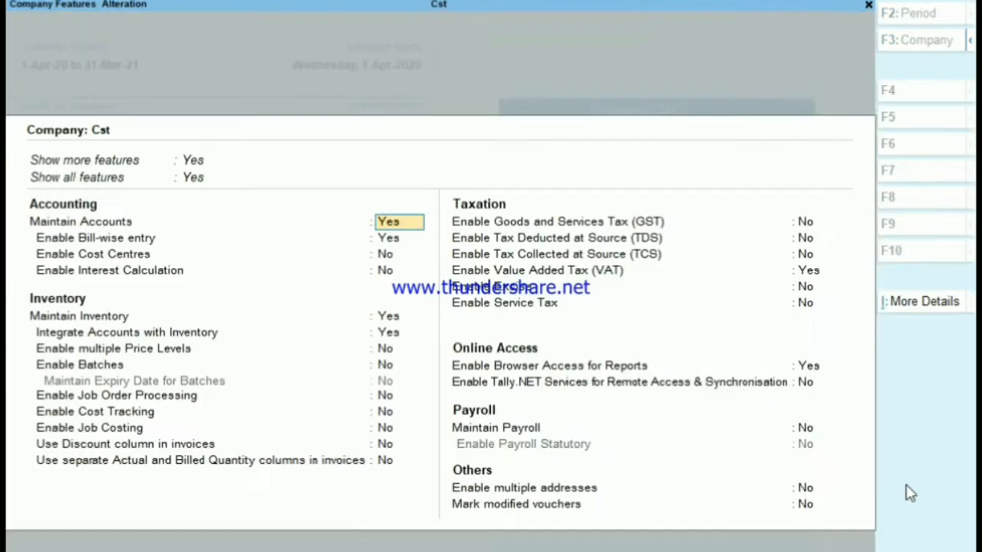
pyautogui.press('Return')
pyautogui.press('Return')
pyautogui.press('Return')
pyautogui.press('Return')
pyautogui.press('Return')
pyautogui.press('Return')
pyautogui.press('Return')
pyautogui.press('Return')
pyautogui.press('Return')
pyautogui.press('Return')
pyautogui.press('Return')
pyautogui.press('Return')
pyautogui.press('Return')
pyautogui.press('Return')
pyautogui.press('Return')
pyautogui.press('Return')
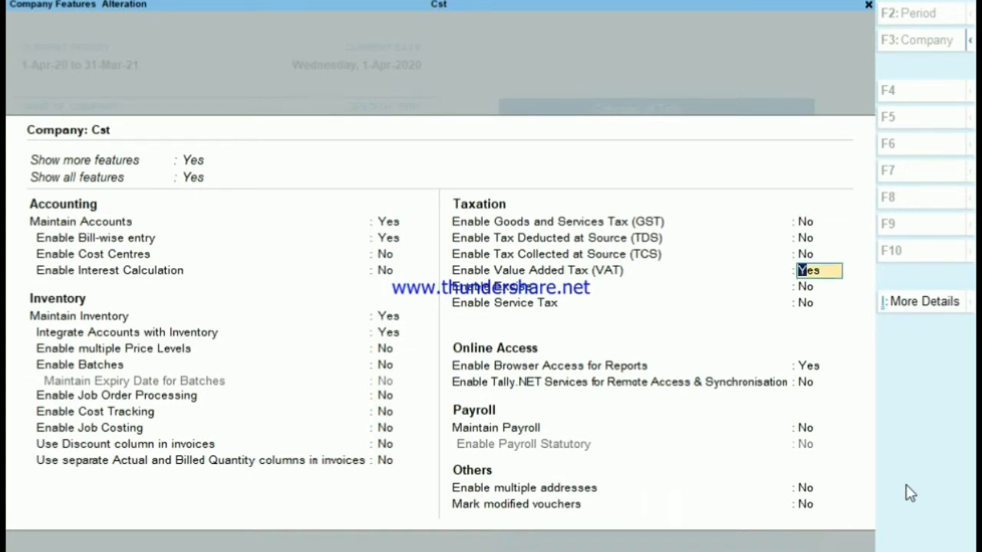
pyautogui.press('Return')
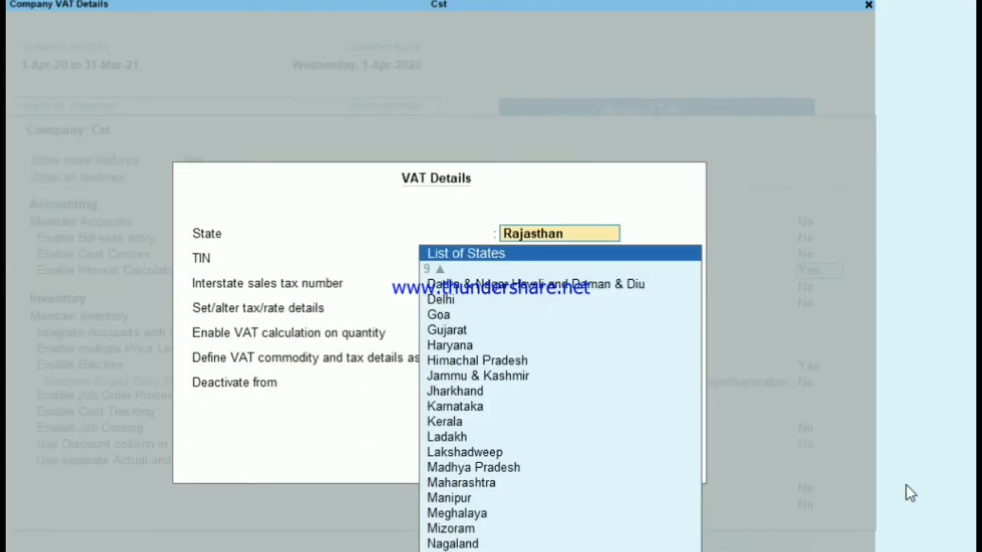
# Step: Keep Rajasthan as the VAT state with the remaining VAT options at No, and save the company features
pyautogui.press('Return')
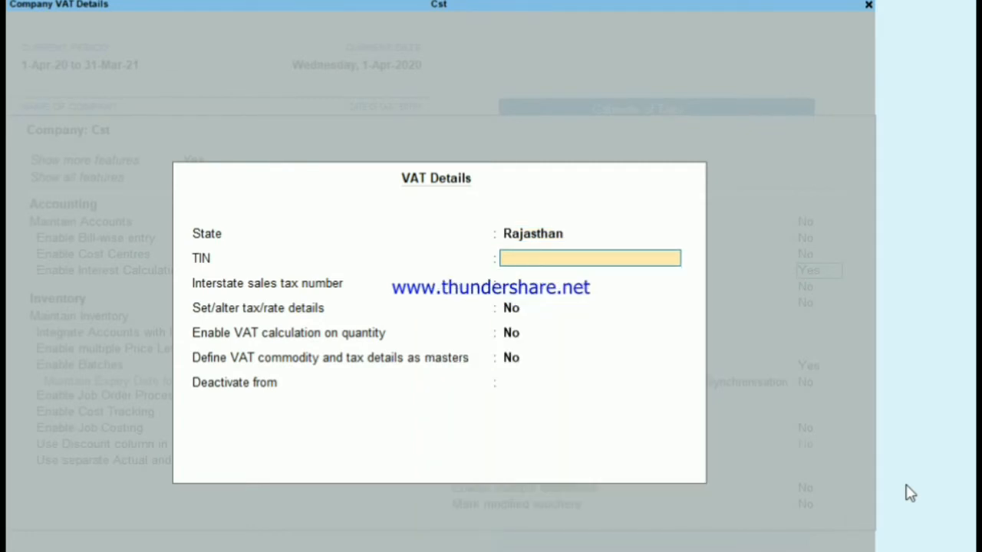
pyautogui.press('Return')
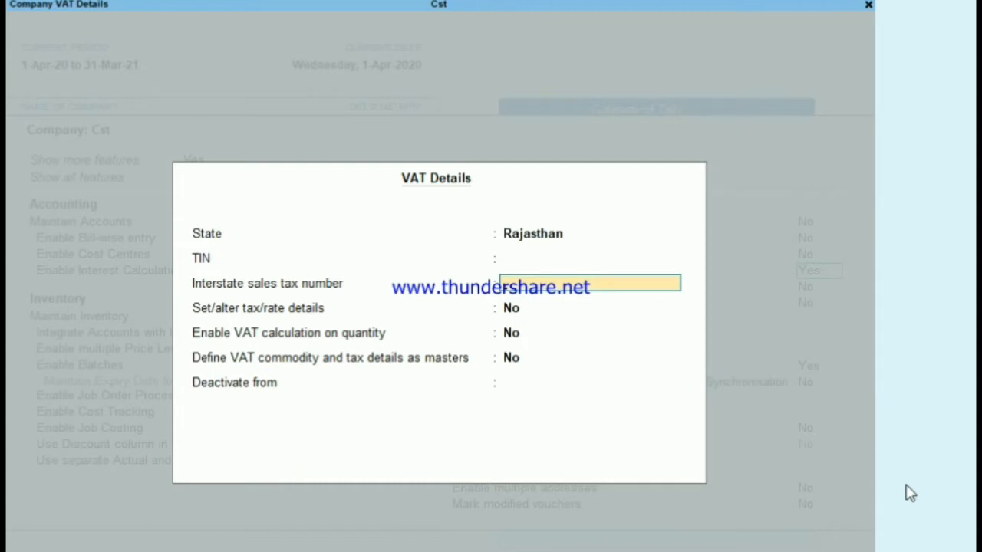
pyautogui.press('Up')
pyautogui.press('Return')
pyautogui.press('Return')
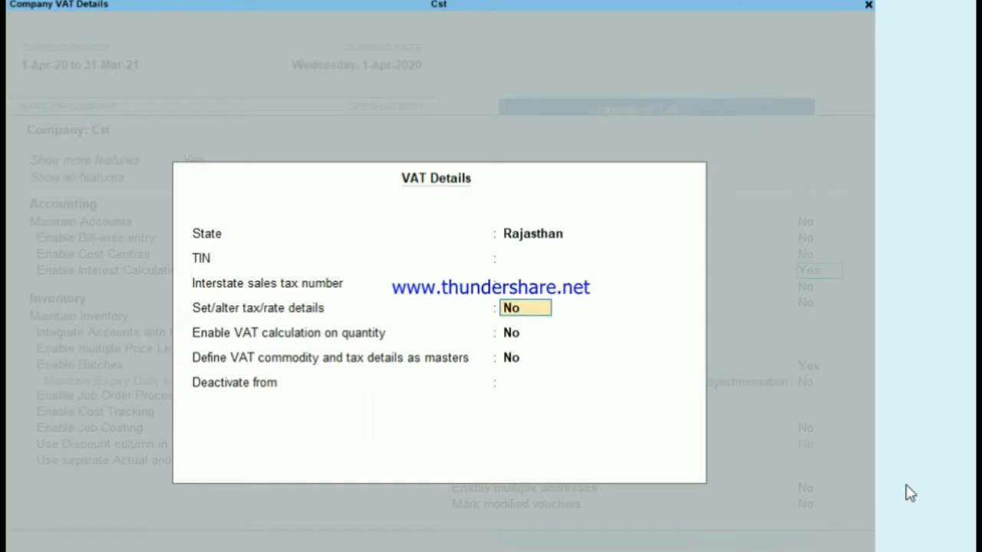
pyautogui.press('Return')
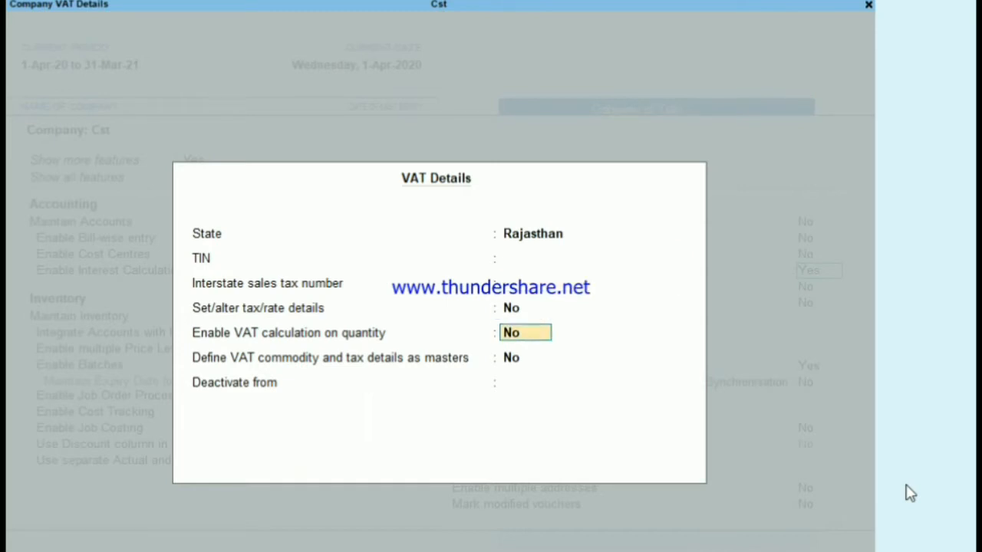
pyautogui.press('Return')
pyautogui.press('Return')
pyautogui.press('Return')
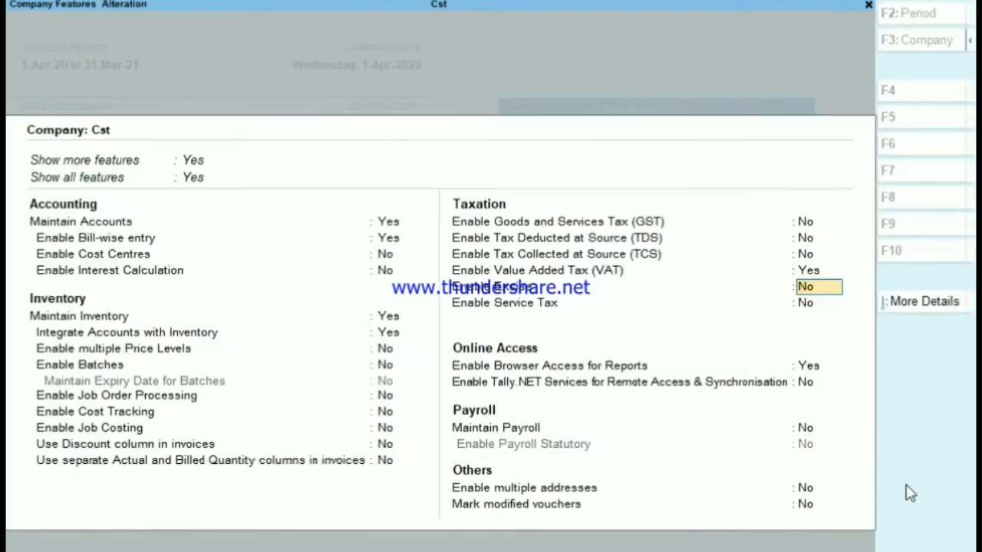
pyautogui.press('Return')
pyautogui.press('Return')
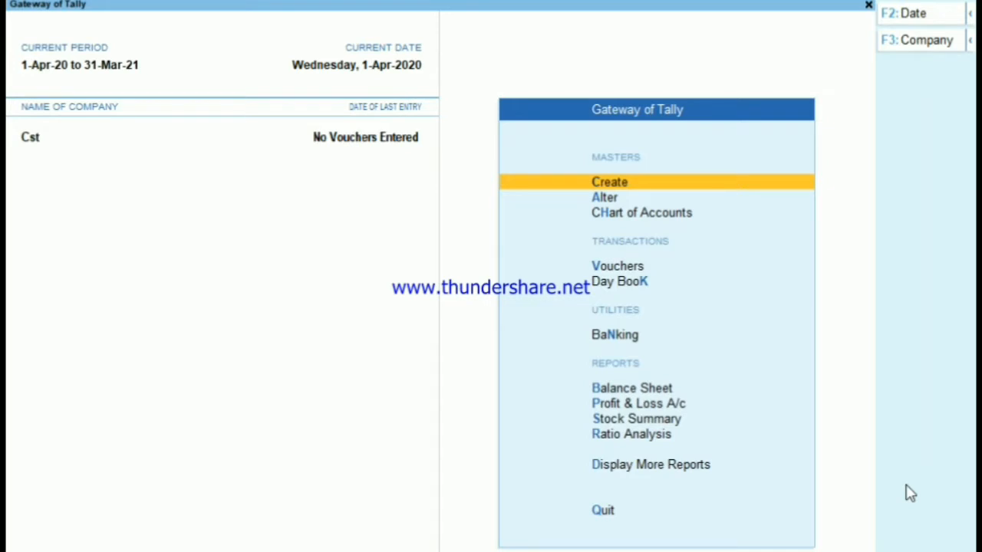
# Step: Start a new purchase voucher, leaving the supplier invoice number and date blank
pyautogui.press('Down')
pyautogui.press('Down')
pyautogui.press('Down')
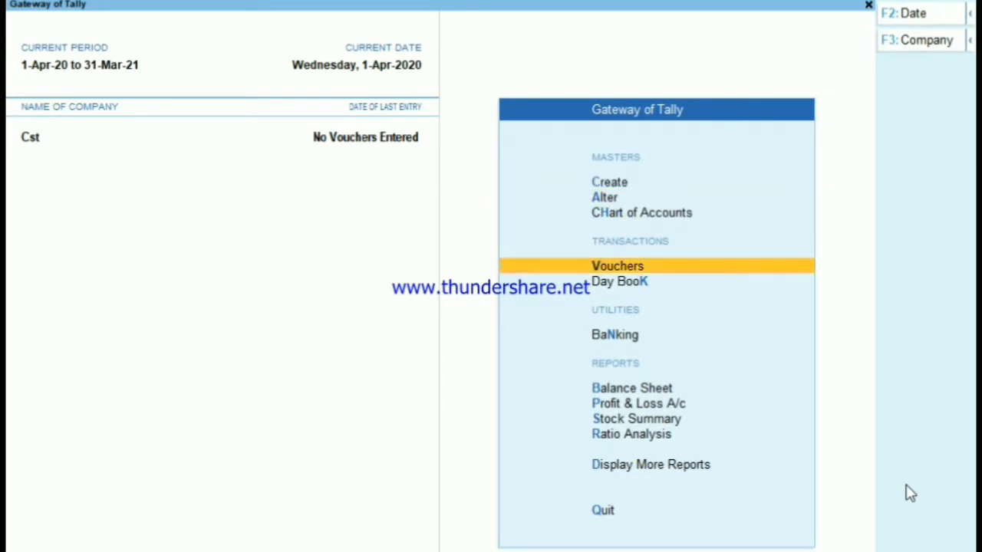
pyautogui.press('Return')
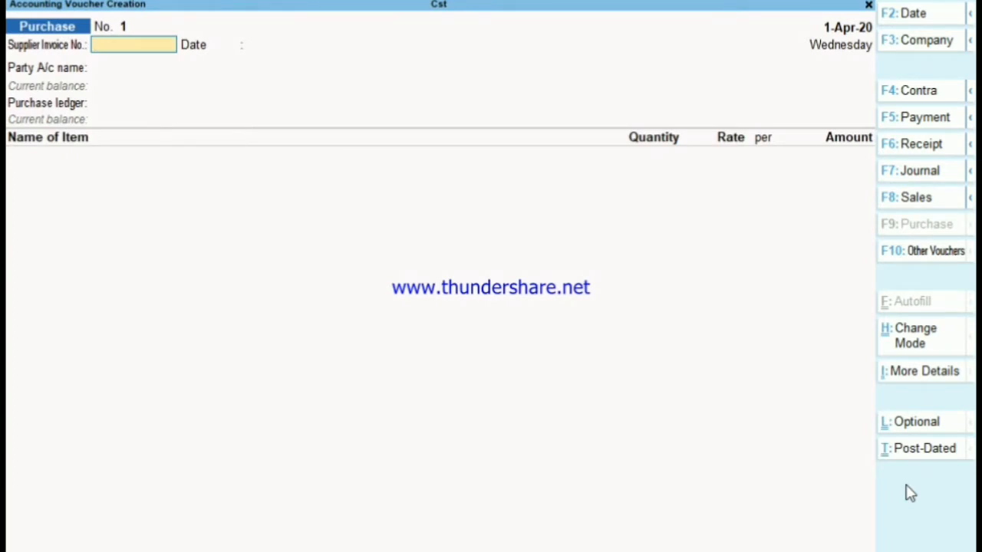
pyautogui.press('Return')
pyautogui.press('Return')
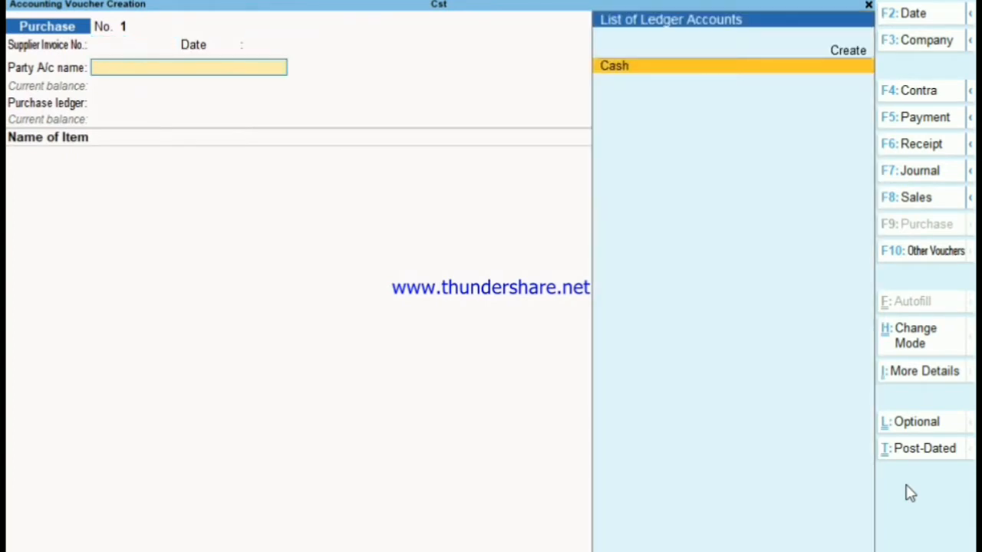
# Step: Create a party ledger named Rj under Sundry Creditors with bill-by-bill balances kept at Yes
pyautogui.hotkey('alt', 'c')
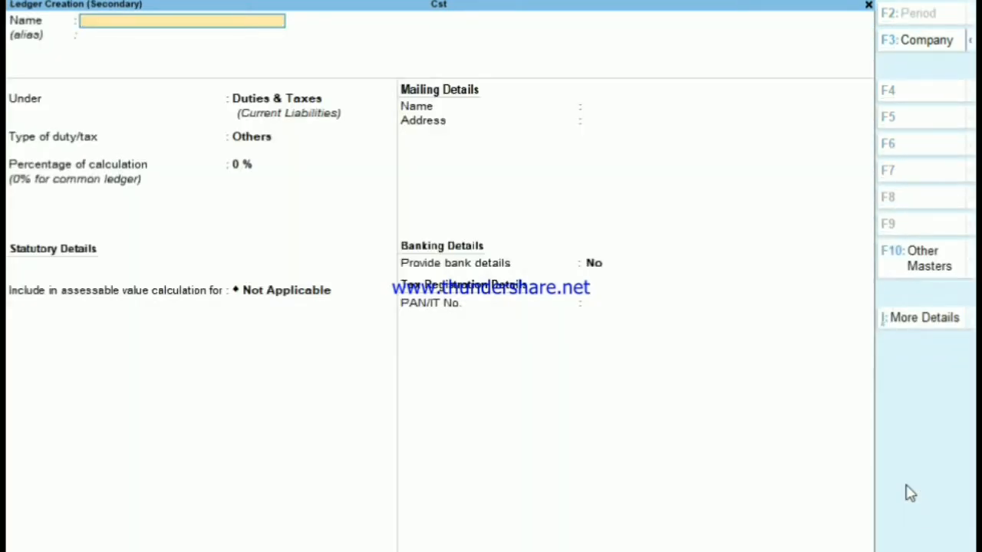
pyautogui.write('Rj')
pyautogui.press('Return')
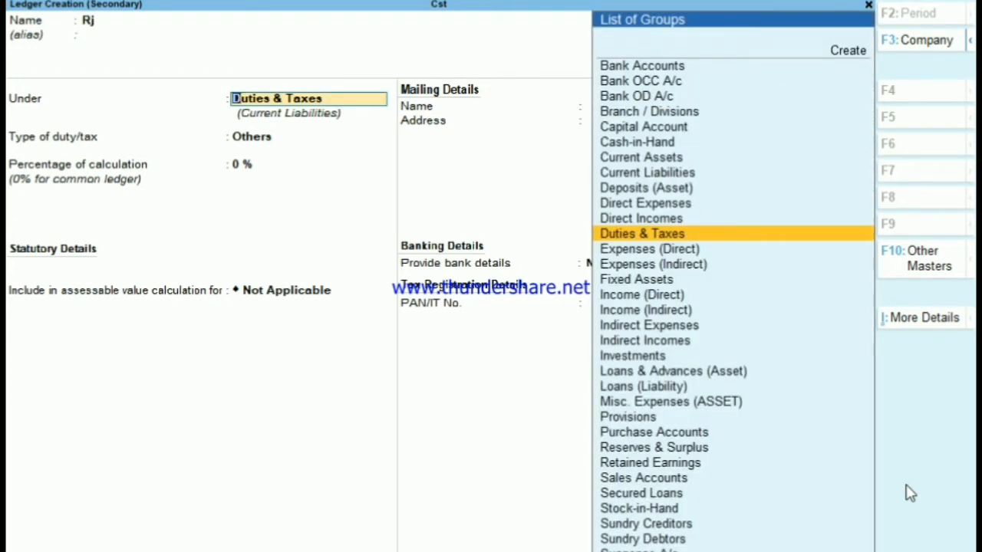
pyautogui.write('Su')
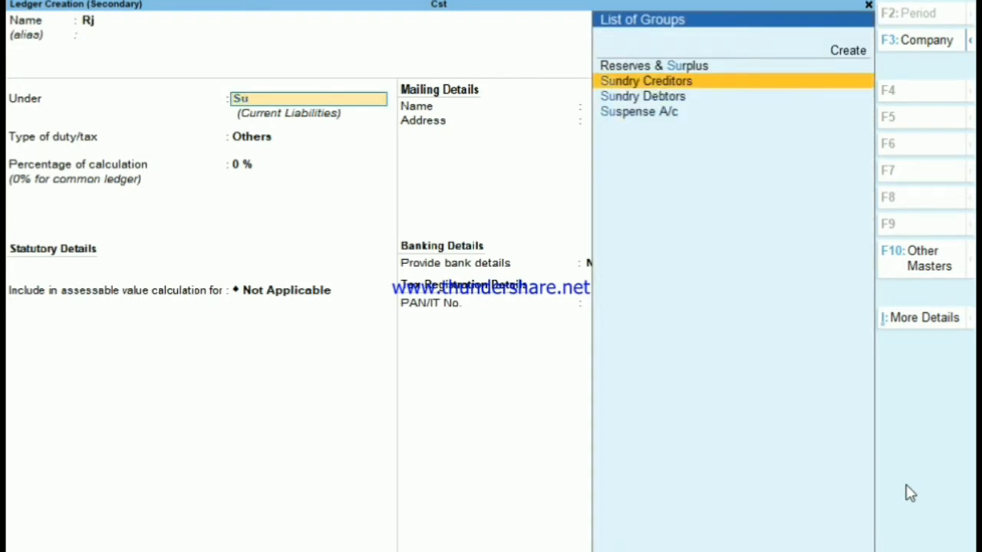
pyautogui.press('Return')
pyautogui.press('Return')
pyautogui.press('Return')
pyautogui.press('Return')
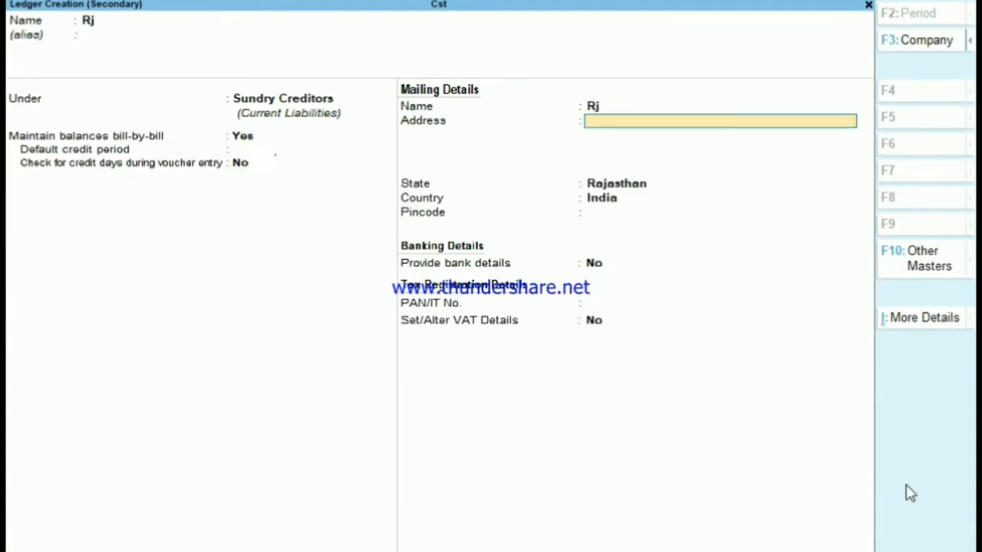
# Step: Set the ledger's state to Punjab, keep India as the country, and save the ledger
pyautogui.press('Return')
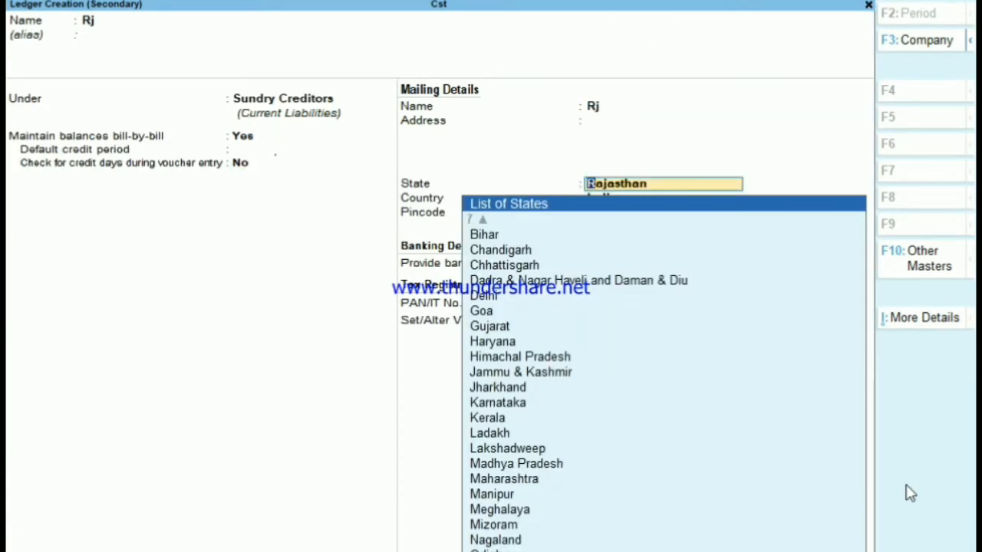
pyautogui.press('Return')
pyautogui.press('BackSpace')
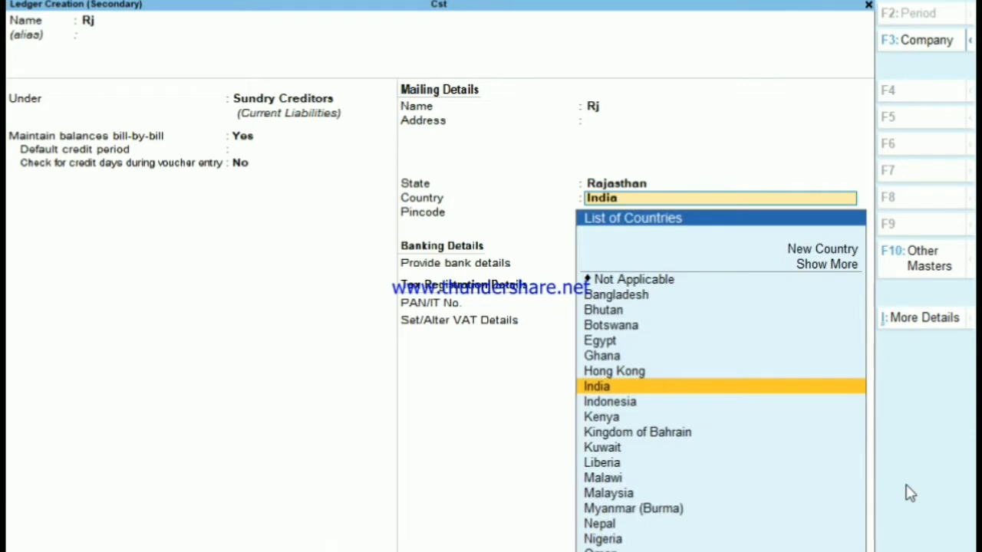
pyautogui.press('BackSpace')
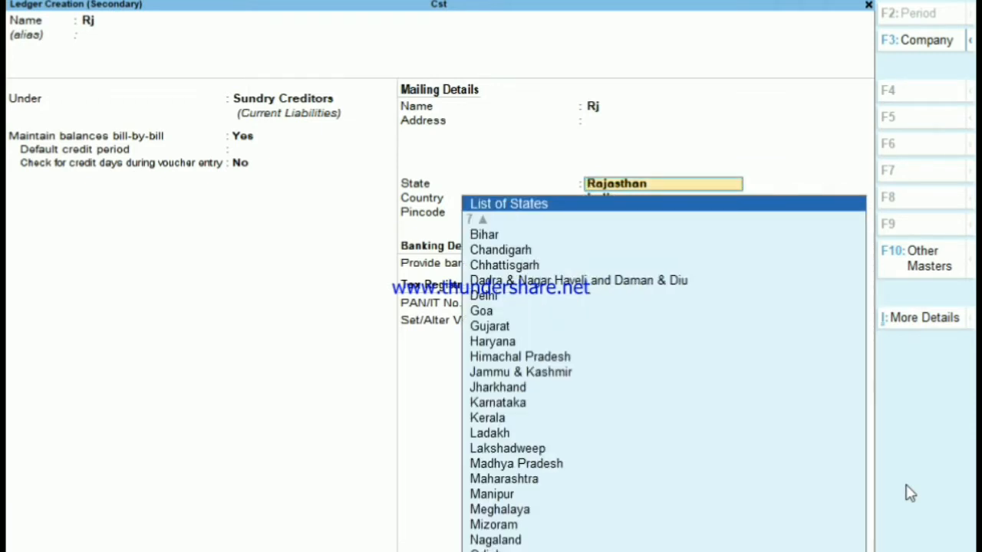
pyautogui.write('pun')
pyautogui.press('Return')
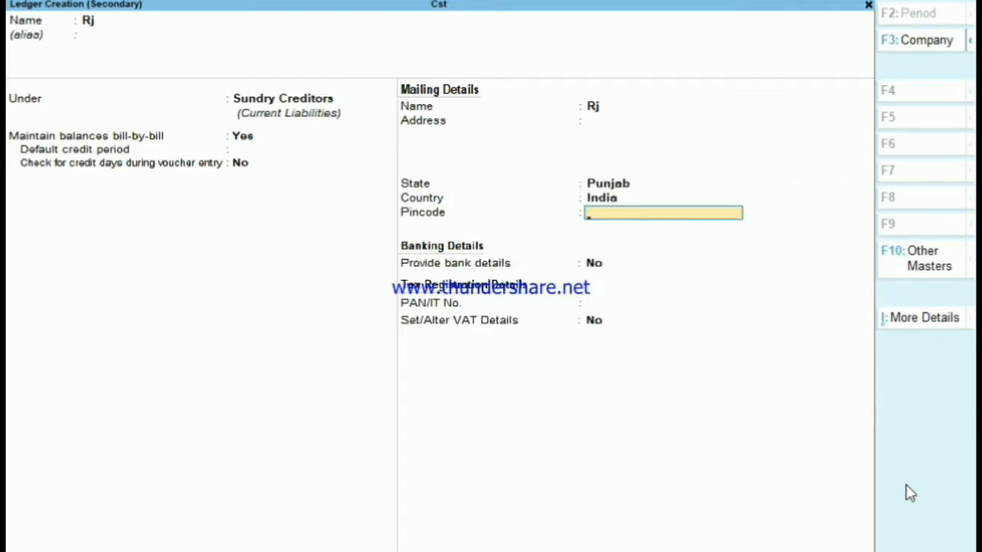
pyautogui.press('Return')
pyautogui.press('Return')
pyautogui.press('Return')
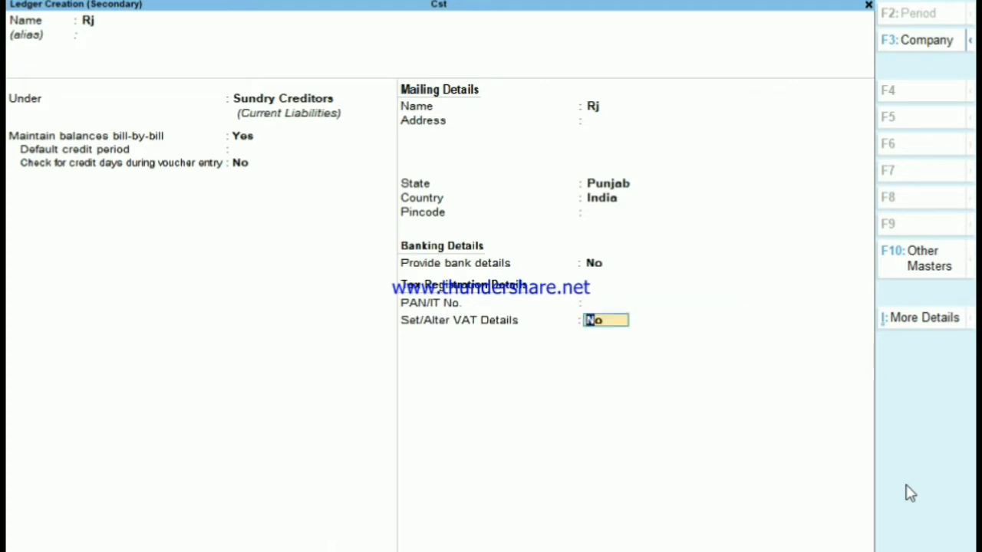
pyautogui.press('Return')
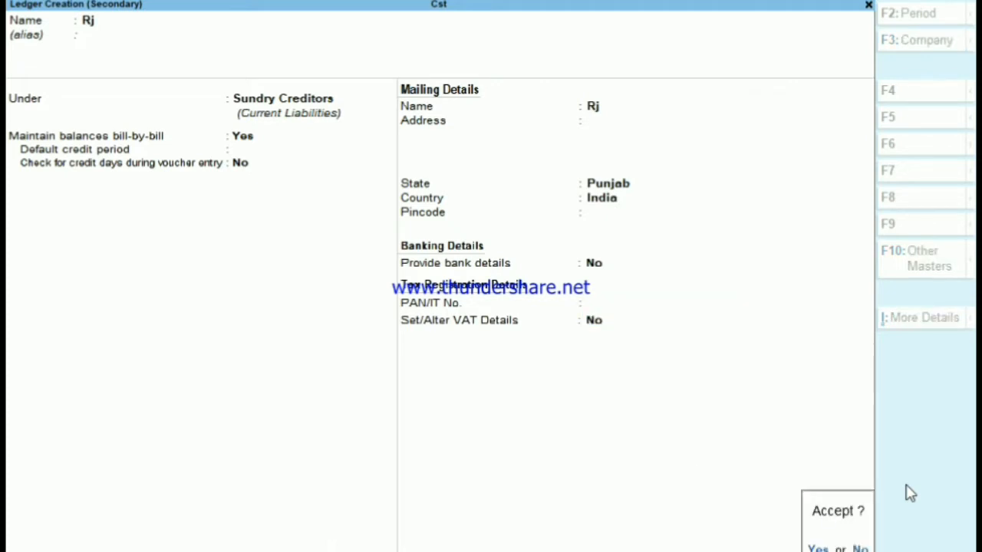
pyautogui.press('Return')
pyautogui.press('Return')
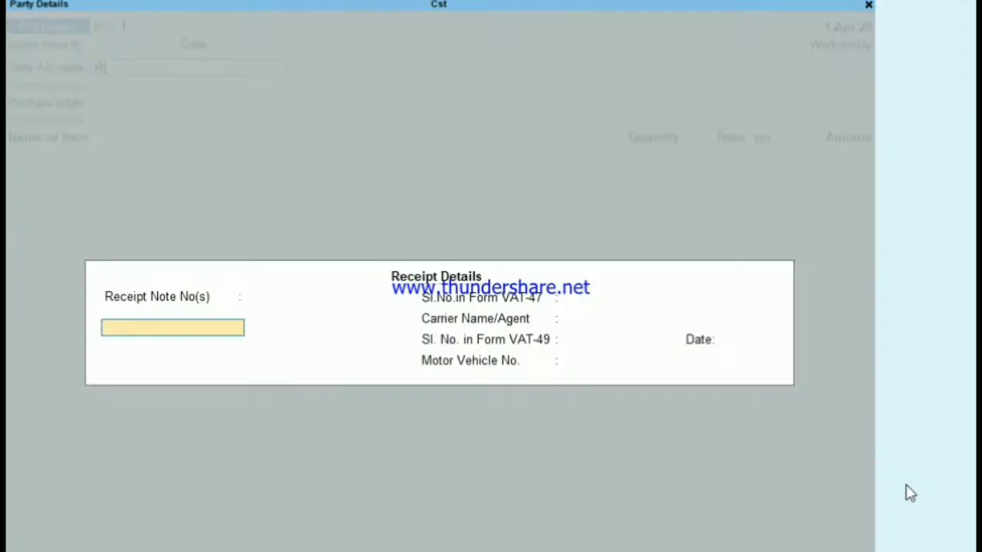
pyautogui.press('Return')
pyautogui.press('Return')
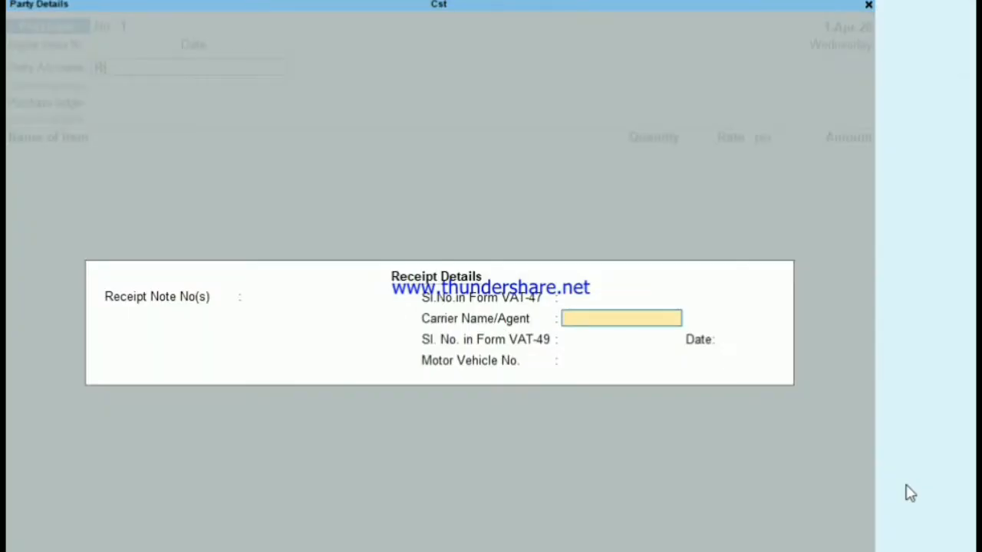
pyautogui.press('BackSpace')
pyautogui.press('BackSpace')
pyautogui.press('BackSpace')
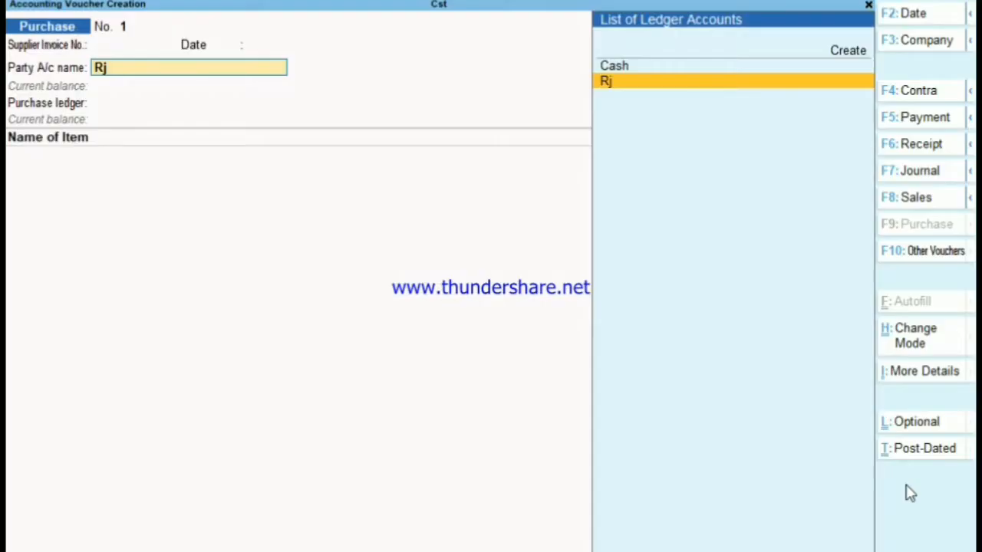
# Step: Open the Rj ledger for alteration from the voucher and set Set/Alter VAT Details to Yes
pyautogui.hotkey('ctrl', 'Return')
pyautogui.press('Return')
pyautogui.press('Return')
pyautogui.press('Return')
pyautogui.press('Return')
pyautogui.press('Return')
pyautogui.press('Return')
pyautogui.press('Return')
pyautogui.press('Return')
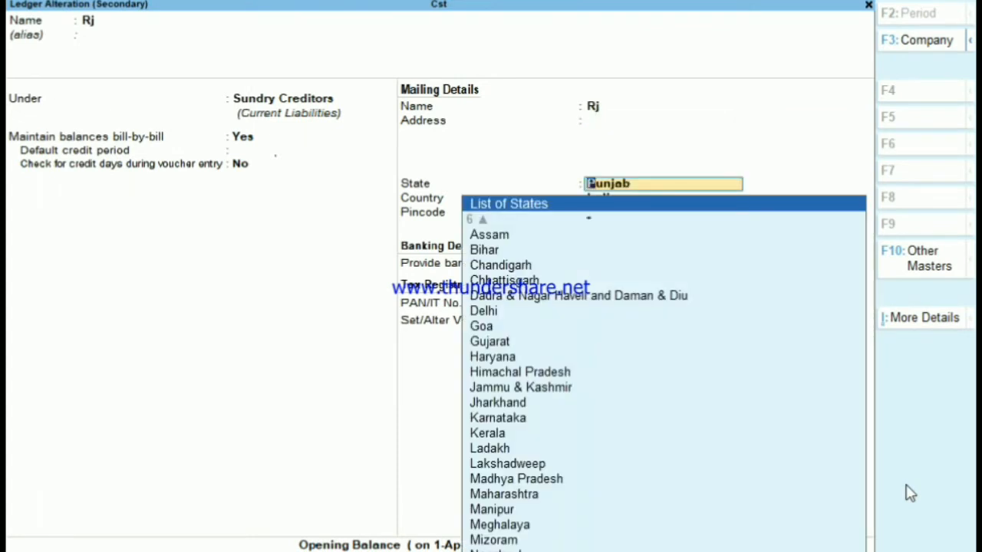
pyautogui.press('Return')
pyautogui.write('y')
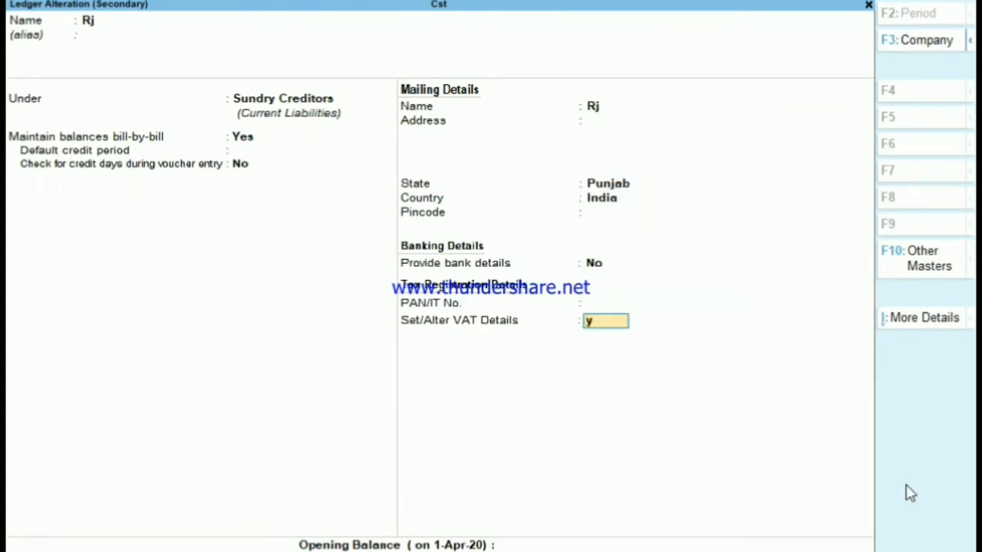
pyautogui.press('Return')
pyautogui.press('Return')
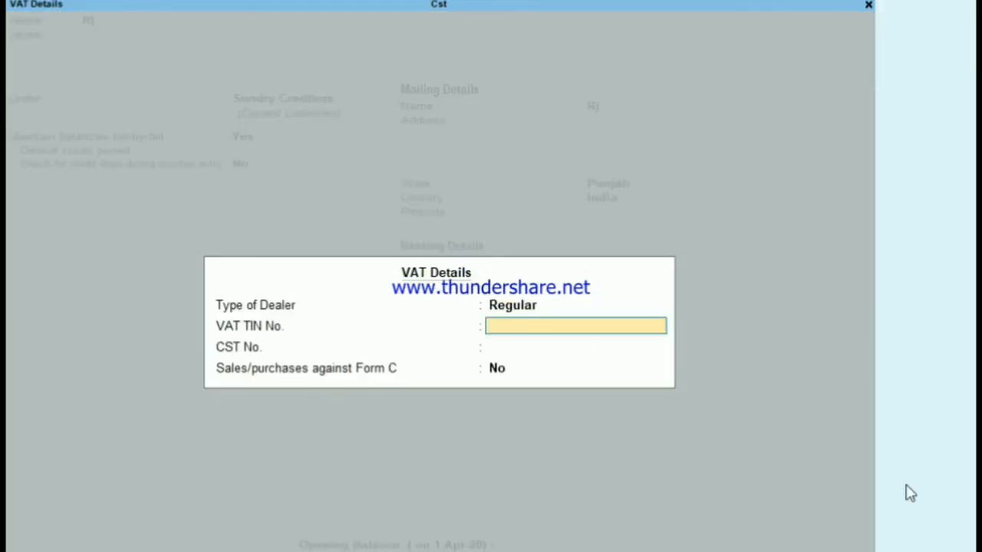
pyautogui.press('Return')
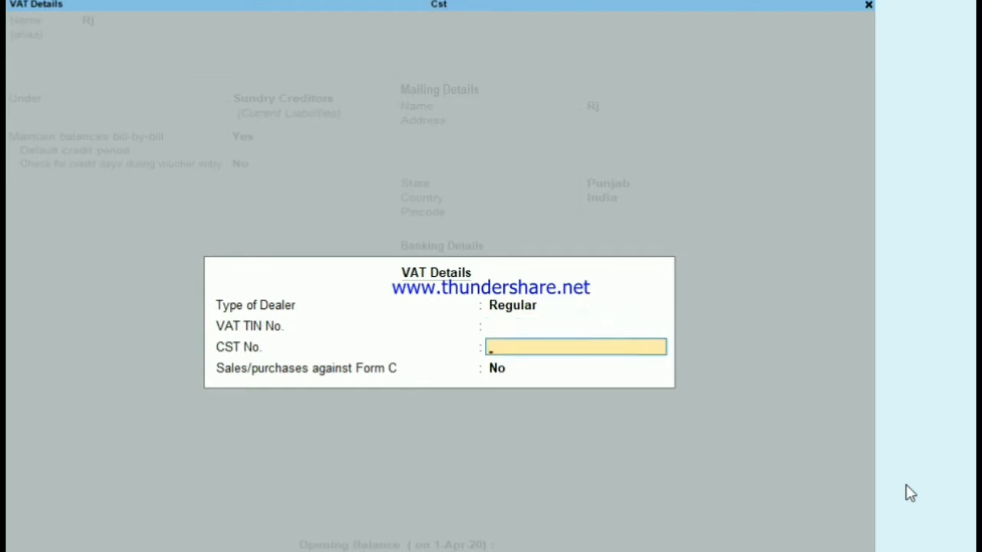
pyautogui.press('Return')
pyautogui.press('Return')
pyautogui.press('Return')
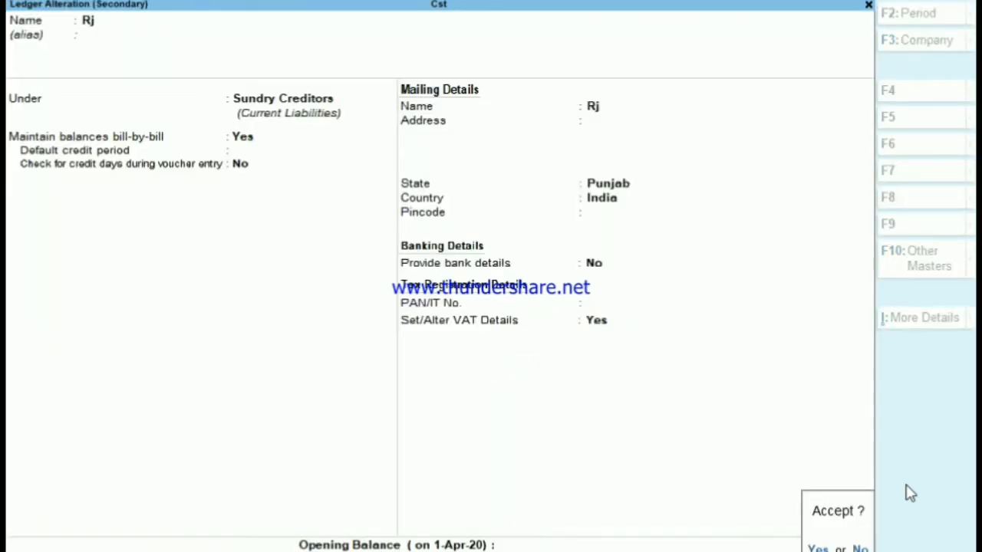
pyautogui.press('Escape')
pyautogui.press('BackSpace')
pyautogui.press('Return')
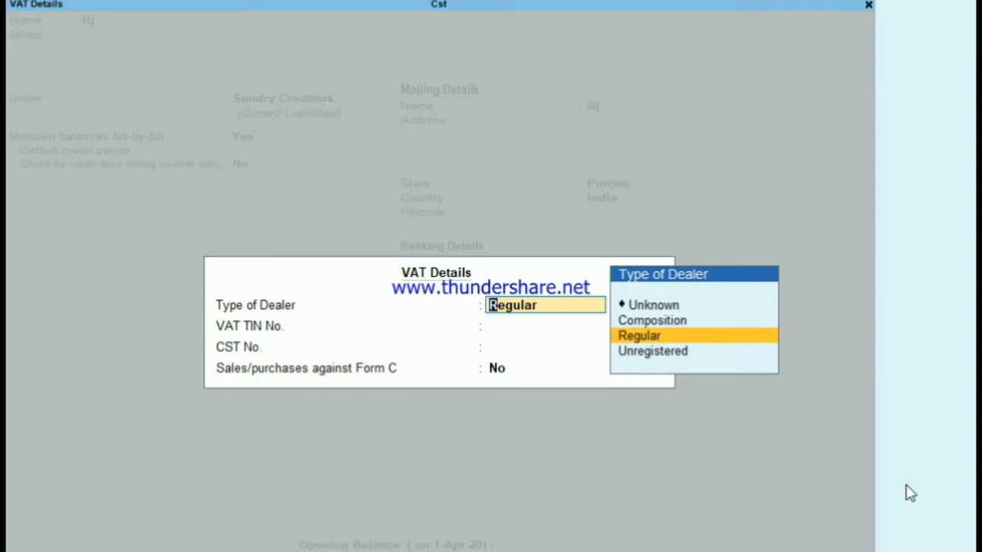
# Step: Keep Regular as the dealer type, leave the VAT TIN and CST numbers blank, and go to the Form C setting
pyautogui.press('Return')
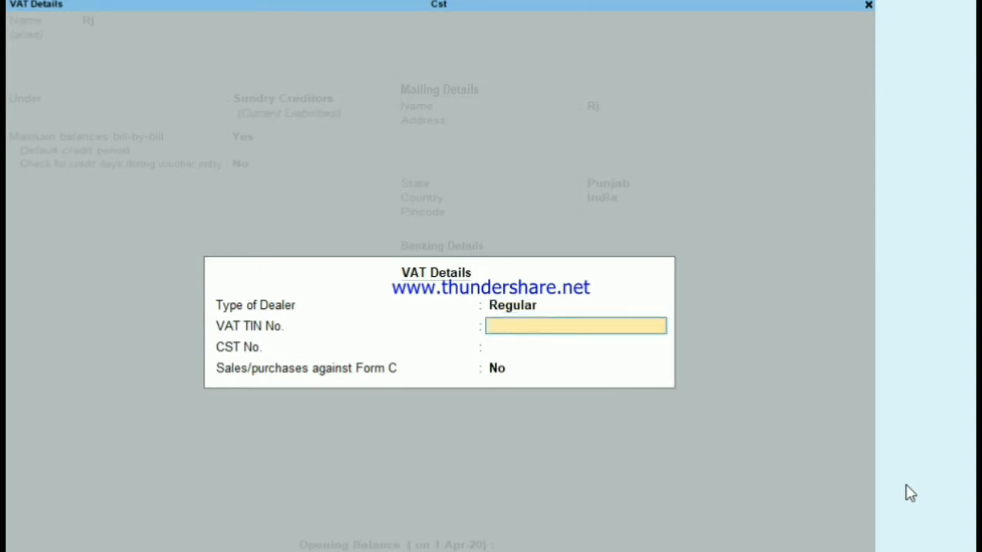
pyautogui.press('Return')
pyautogui.press('Return')
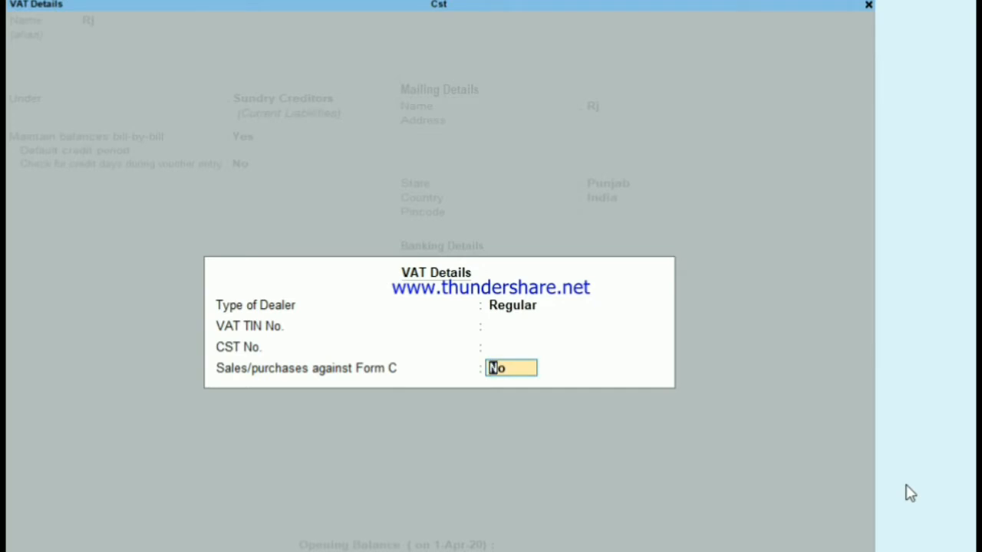
# Step: Switch to the Word document and examine which kind of dealer or transaction each C, D, F, I and H form is for
pyautogui.hotkey('alt', 'Tab')
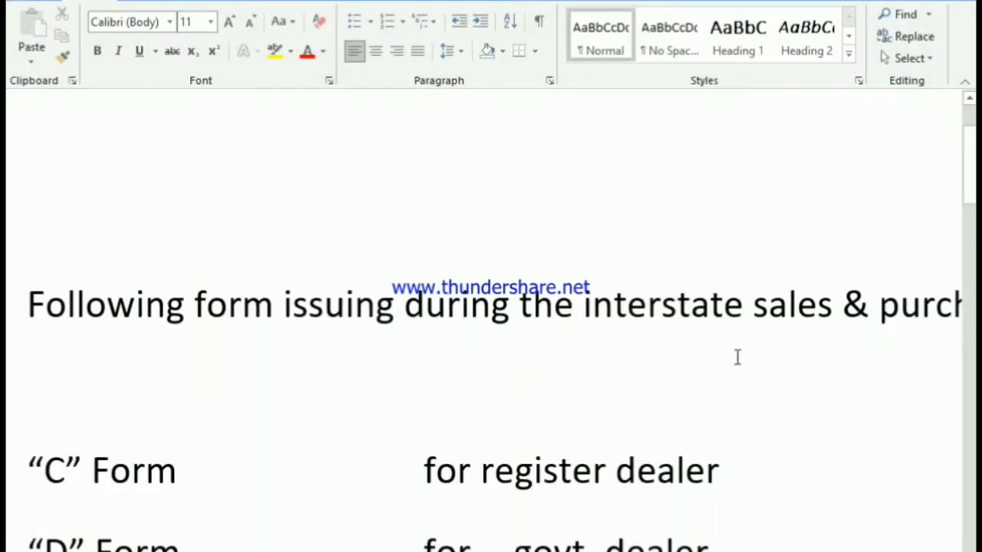
pyautogui.keyDown('ctrl'); pyautogui.scroll(-1, 738, 357); pyautogui.keyUp('ctrl')
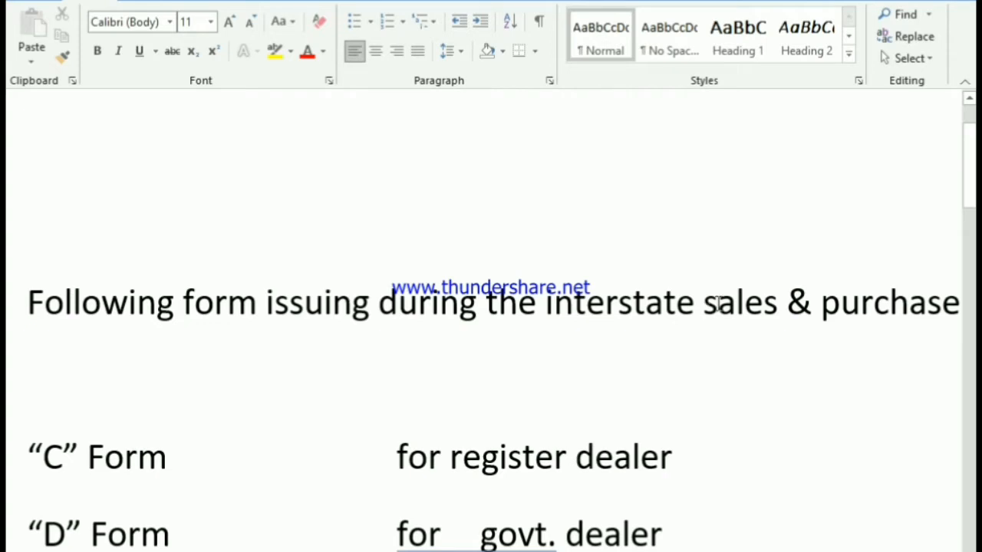
pyautogui.scroll(-3, 763, 299)
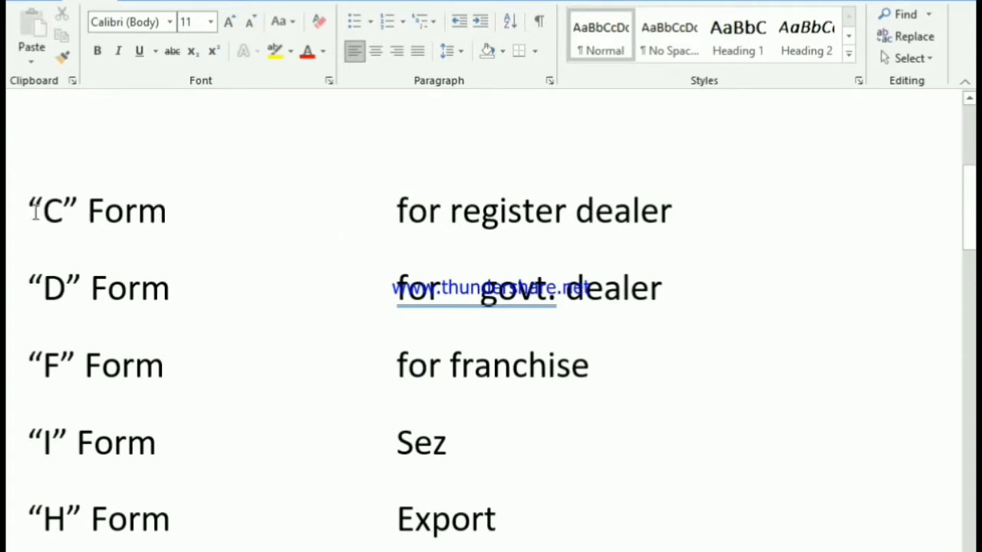
pyautogui.moveTo(377, 207); pyautogui.dragTo(651, 213)
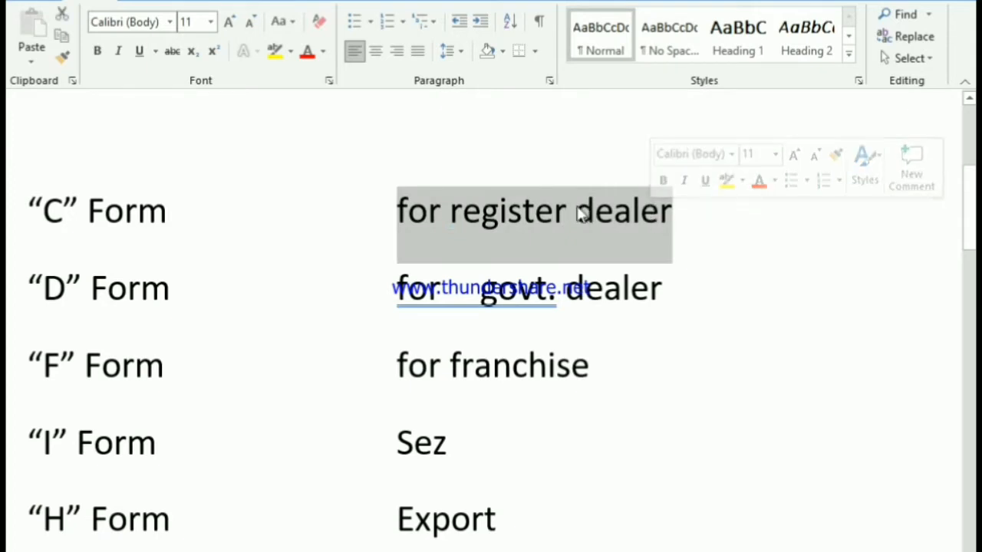
pyautogui.click(284, 220)
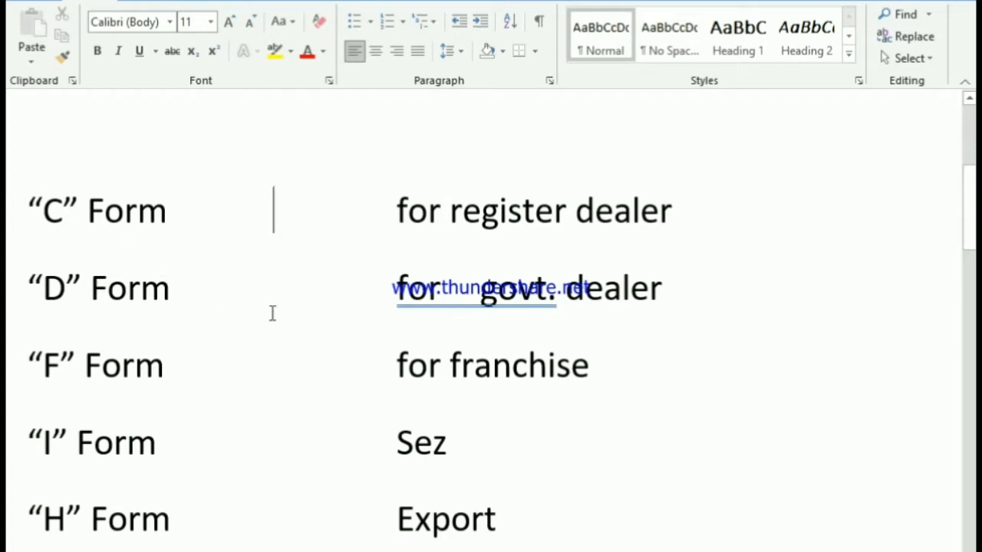
pyautogui.moveTo(391, 294); pyautogui.dragTo(636, 293)
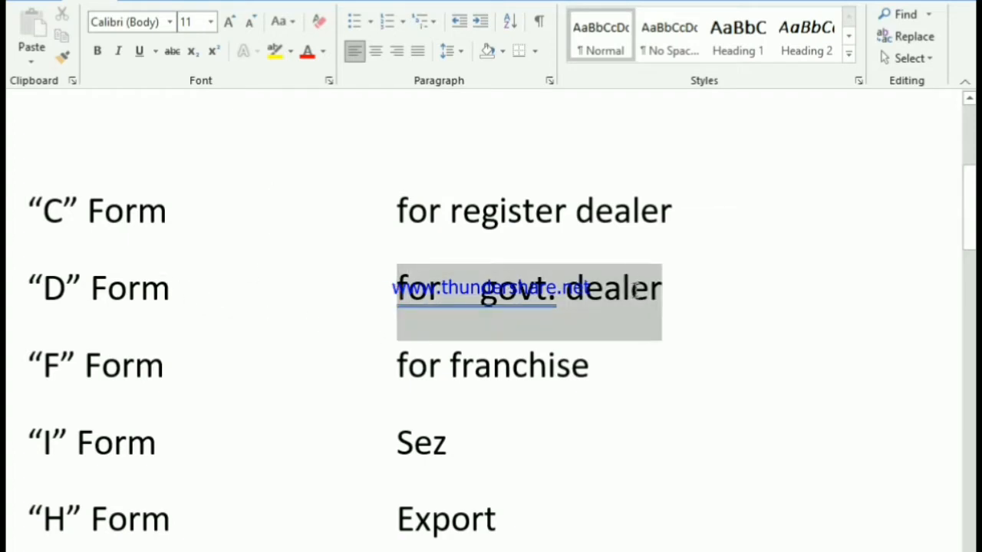
pyautogui.click(692, 334)
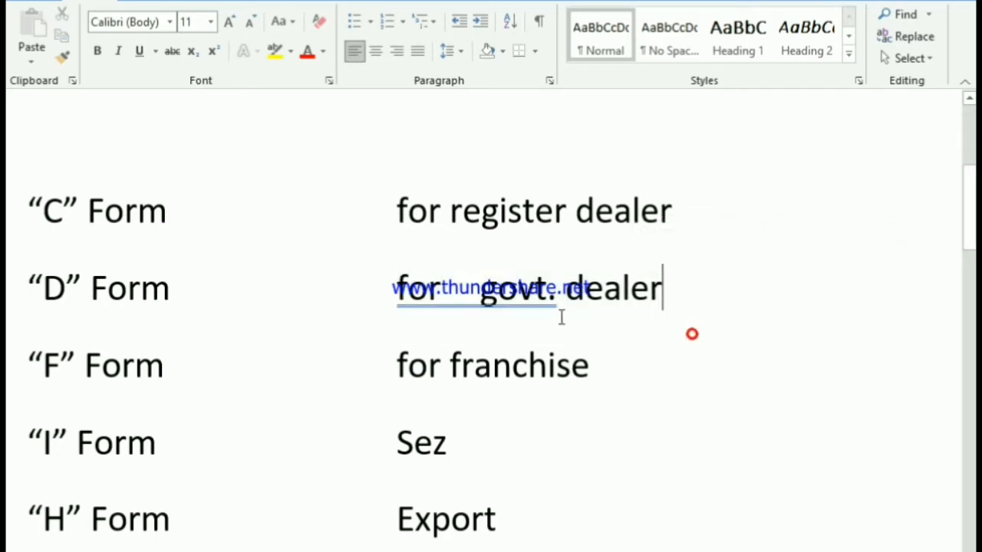
pyautogui.click(379, 215)
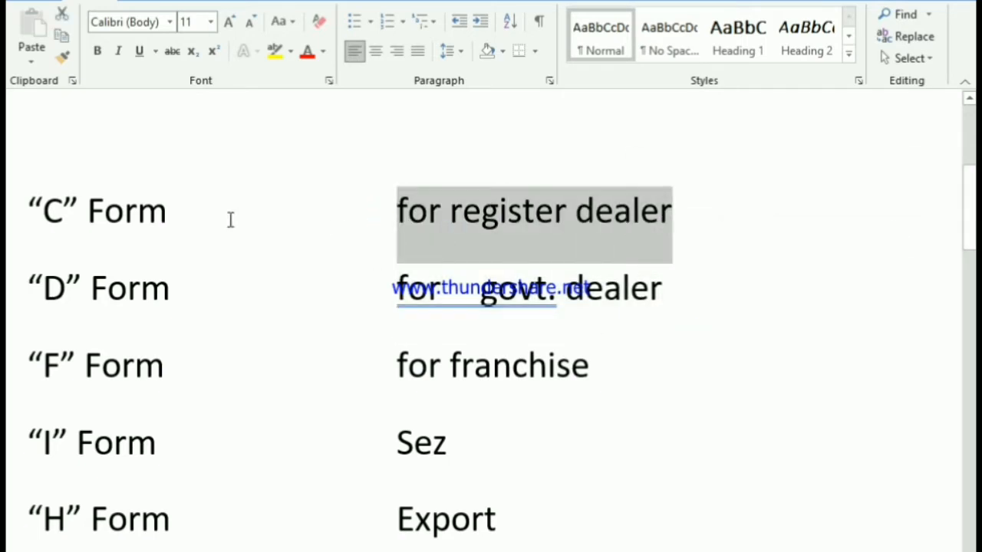
pyautogui.moveTo(392, 292); pyautogui.dragTo(713, 292)
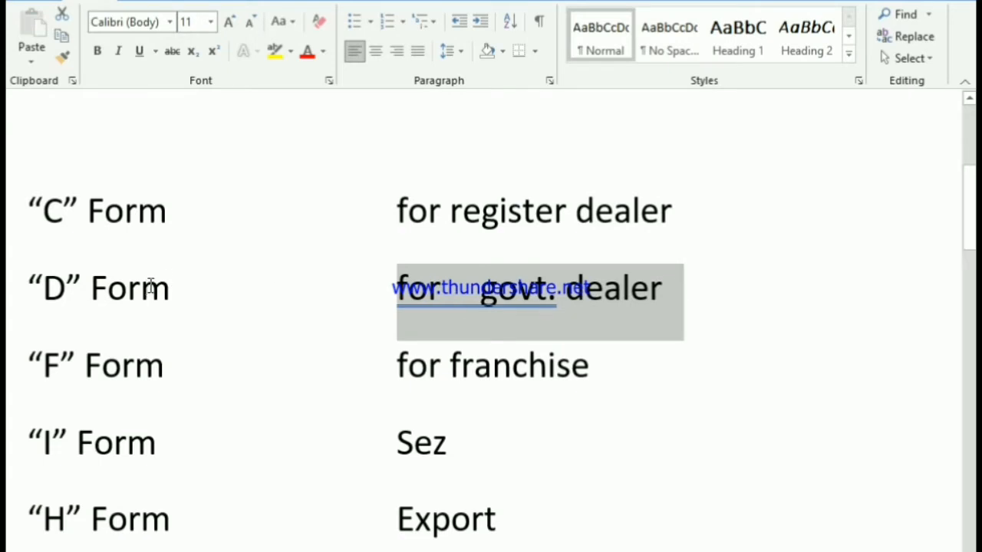
pyautogui.moveTo(385, 371); pyautogui.dragTo(647, 366)
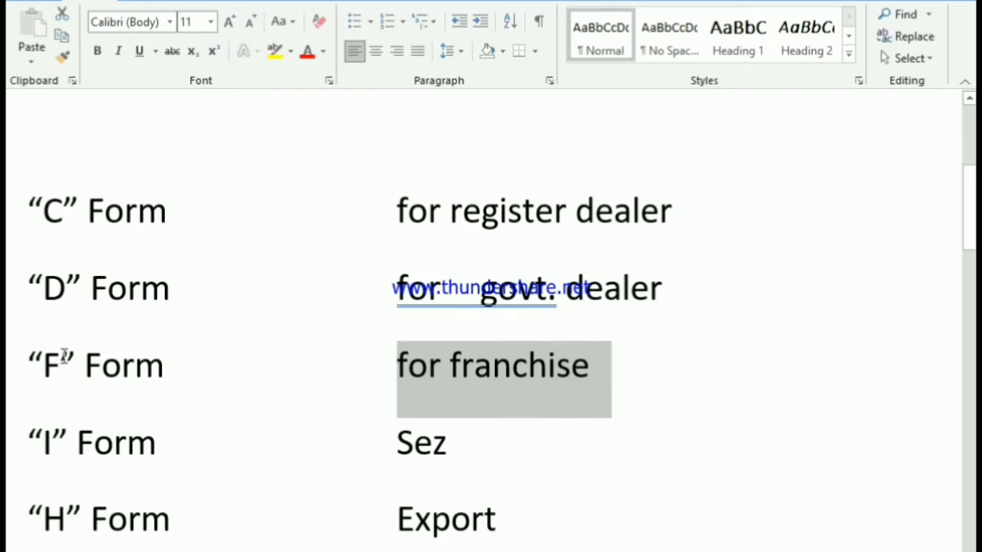
pyautogui.moveTo(371, 442); pyautogui.dragTo(486, 449)
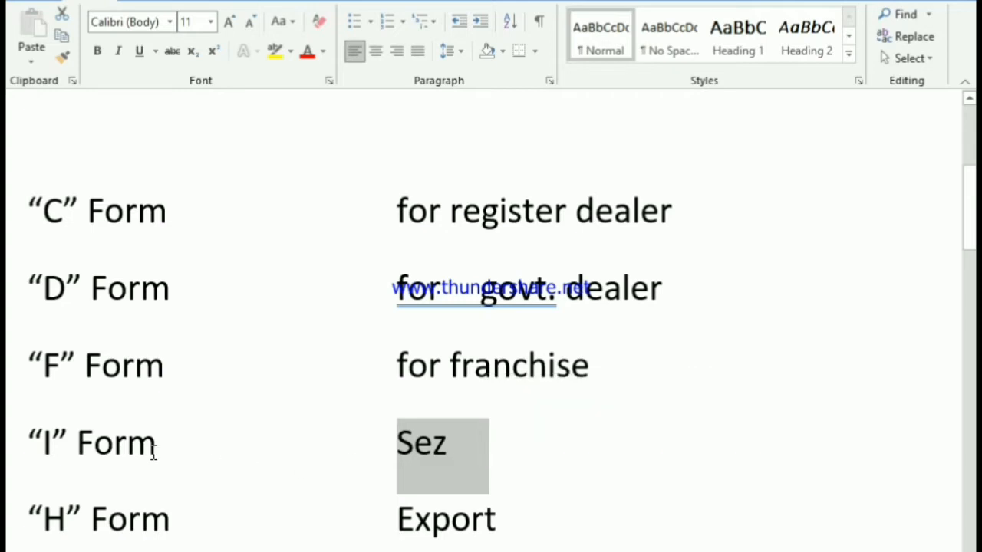
pyautogui.click(11, 519)
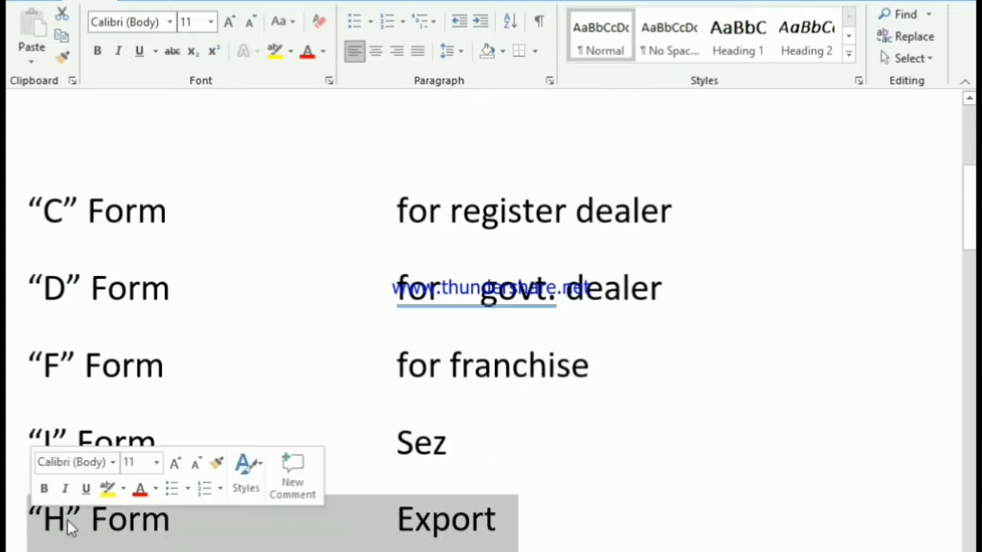
pyautogui.click(531, 480)
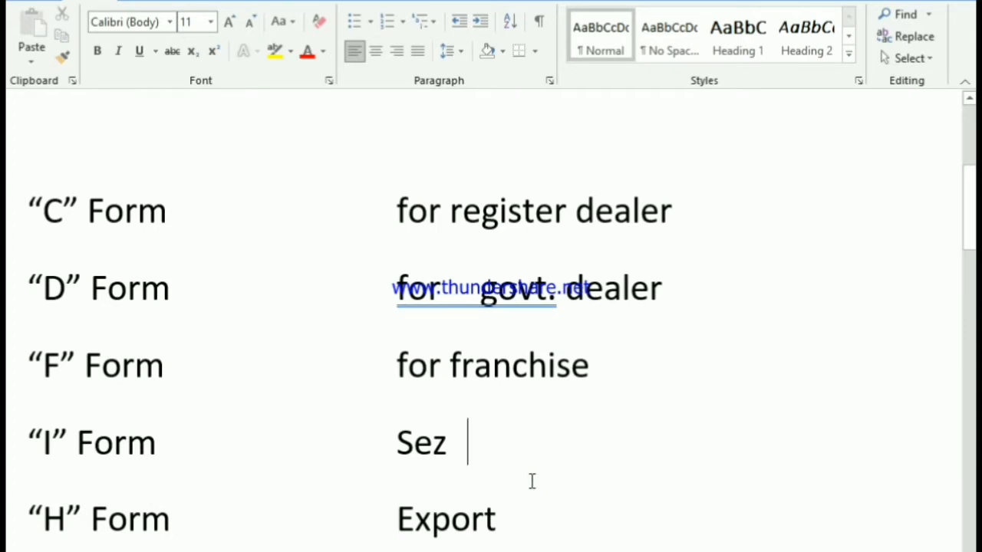
pyautogui.click(208, 295)
pyautogui.doubleClick(401, 284)
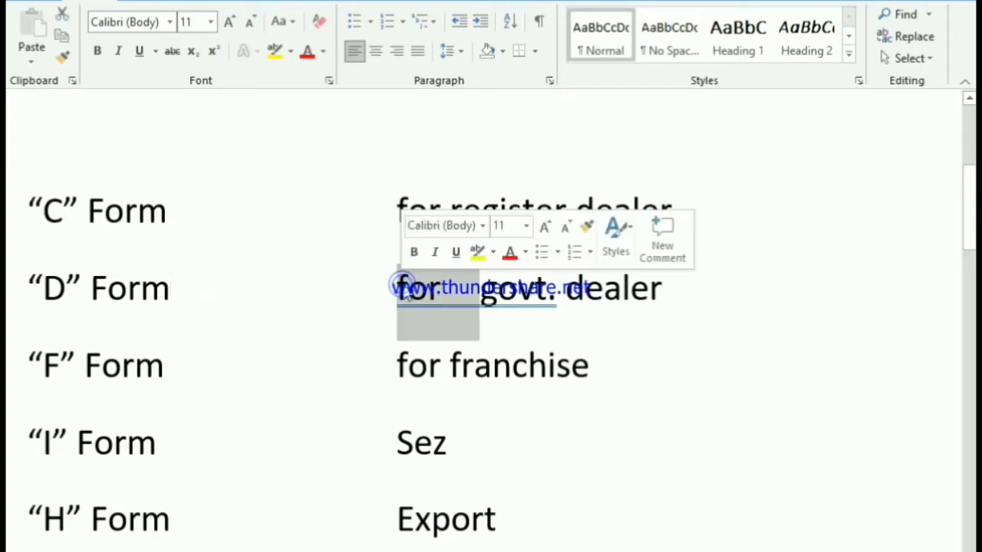
pyautogui.doubleClick(423, 371)
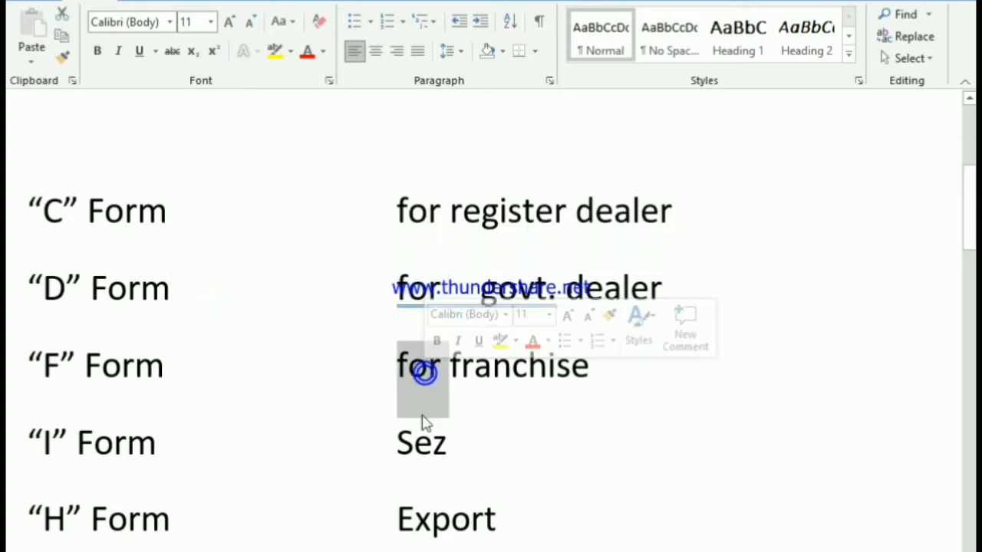
pyautogui.doubleClick(418, 438)
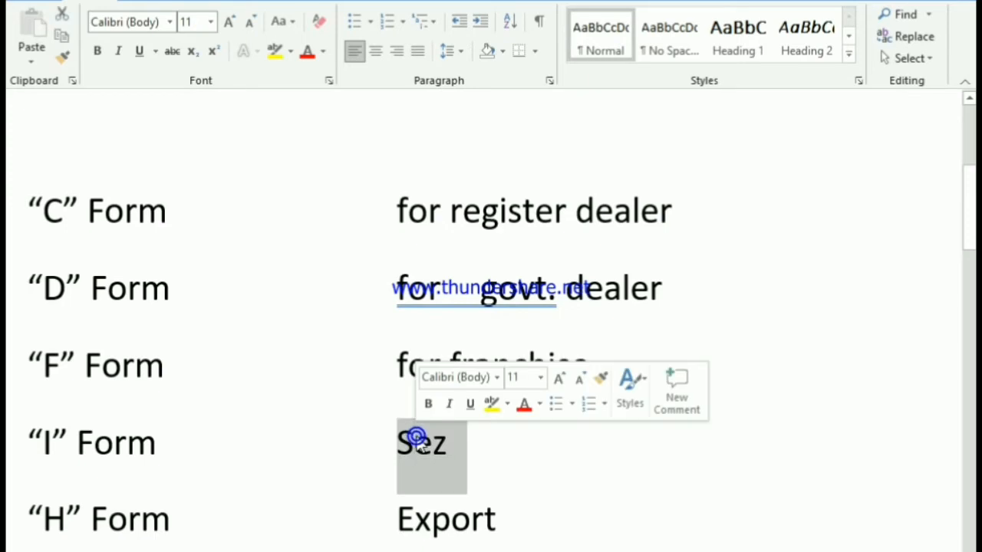
pyautogui.doubleClick(414, 517)
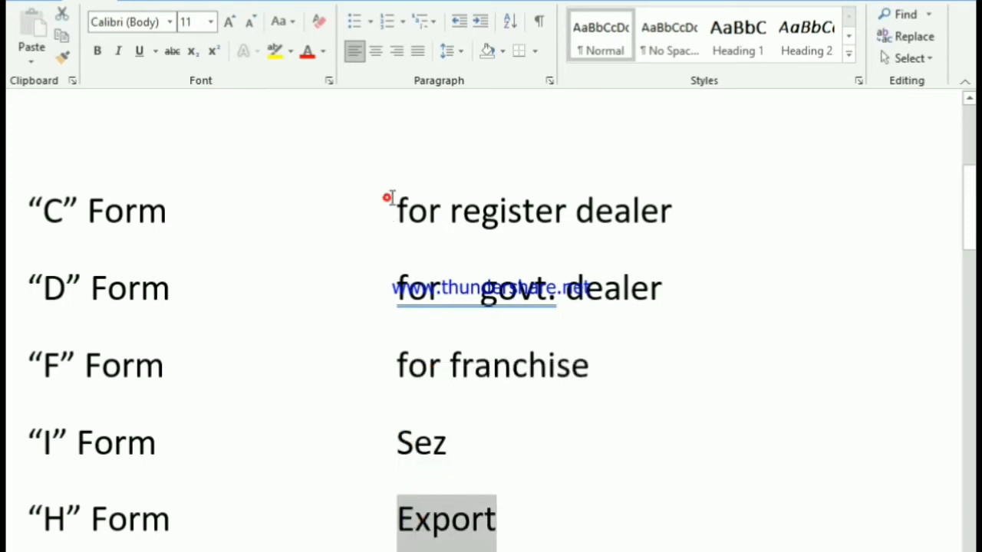
pyautogui.moveTo(388, 197); pyautogui.dragTo(599, 212)
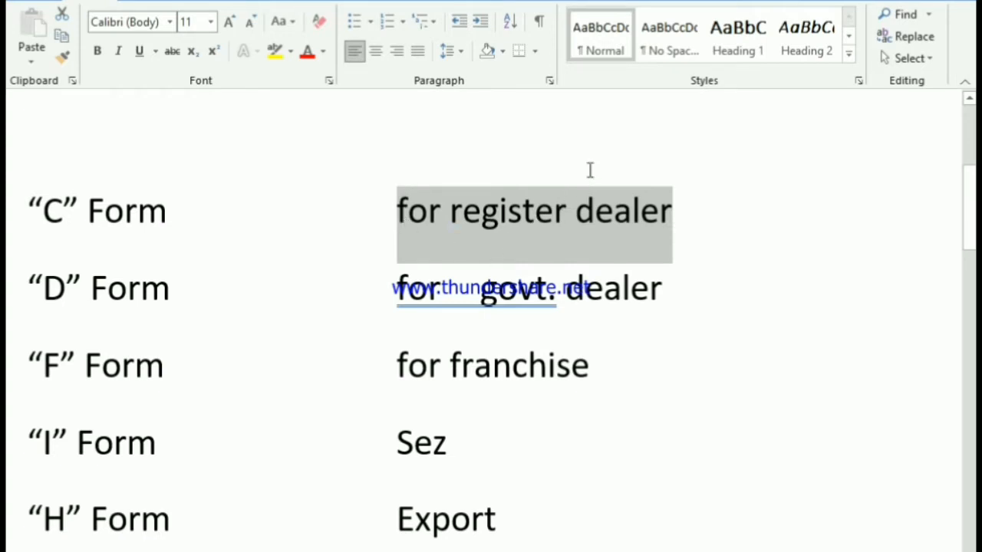
# Step: Switch back to TallyPrime, set Sales/purchases against Form C to Yes, and save the altered Rj ledger without an opening balance
pyautogui.hotkey('alt', 'Tab')
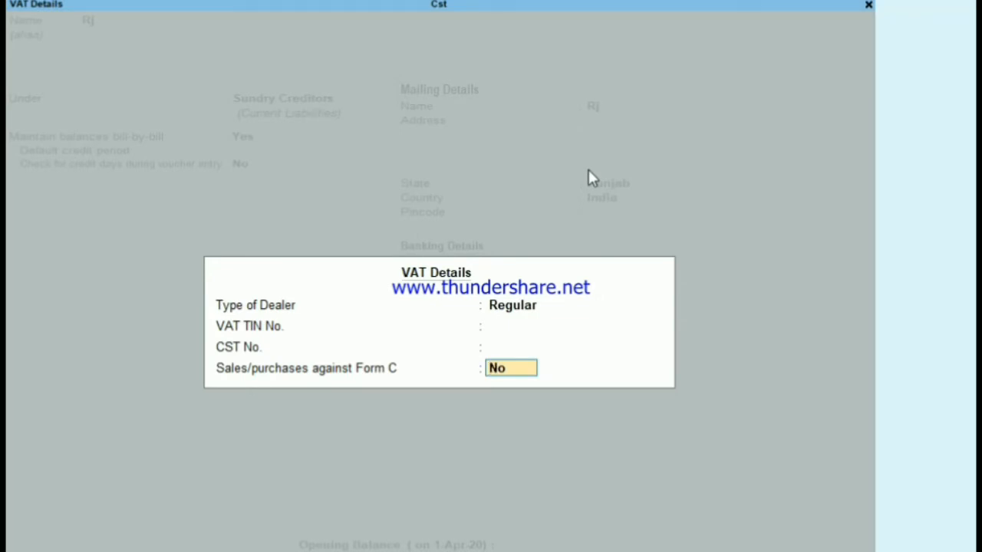
pyautogui.write('y')
pyautogui.press('Return')
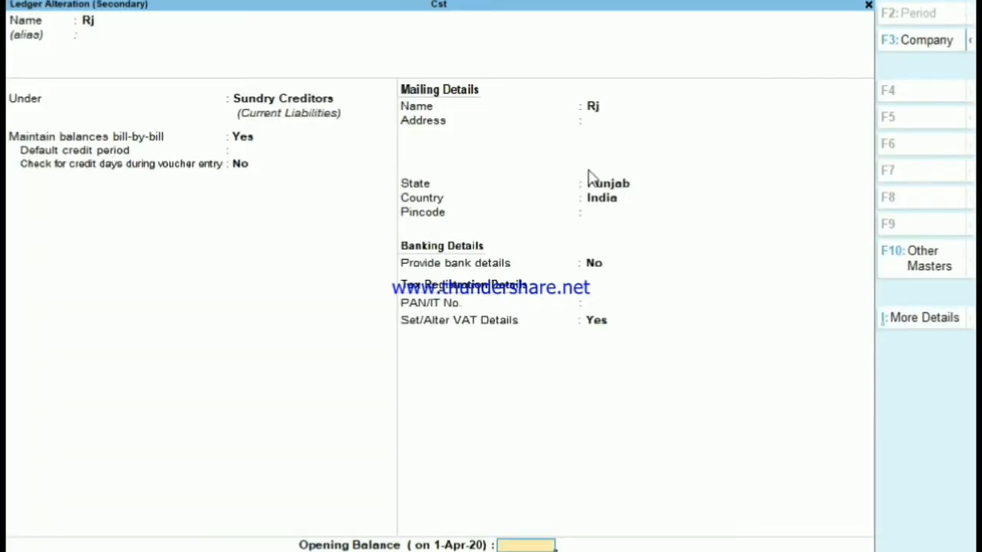
pyautogui.press('Return')
pyautogui.press('Return')
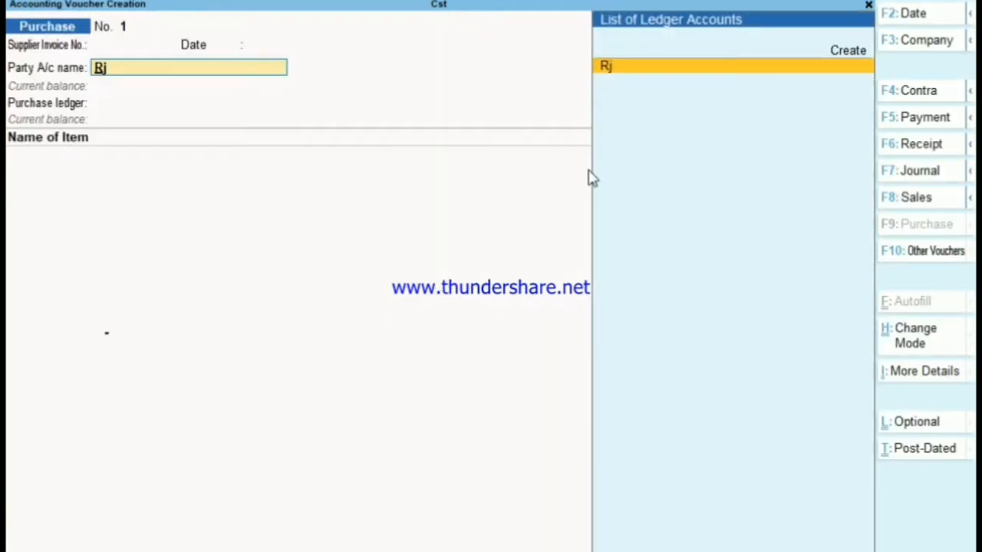
# Step: Use Rj as the purchase voucher's party account and accept its supplier details as they are
pyautogui.press('Return')
pyautogui.press('Return')
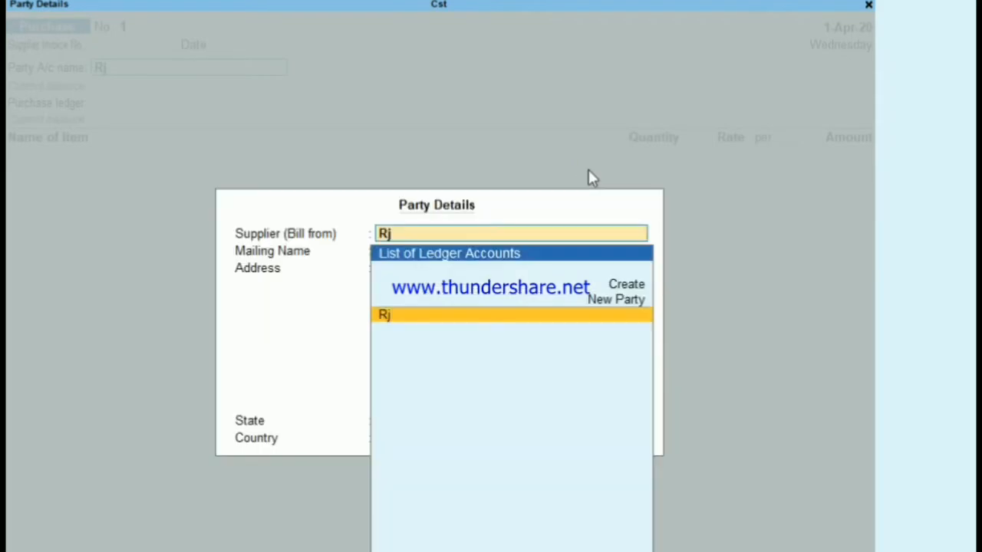
pyautogui.hotkey('ctrl', 'a')
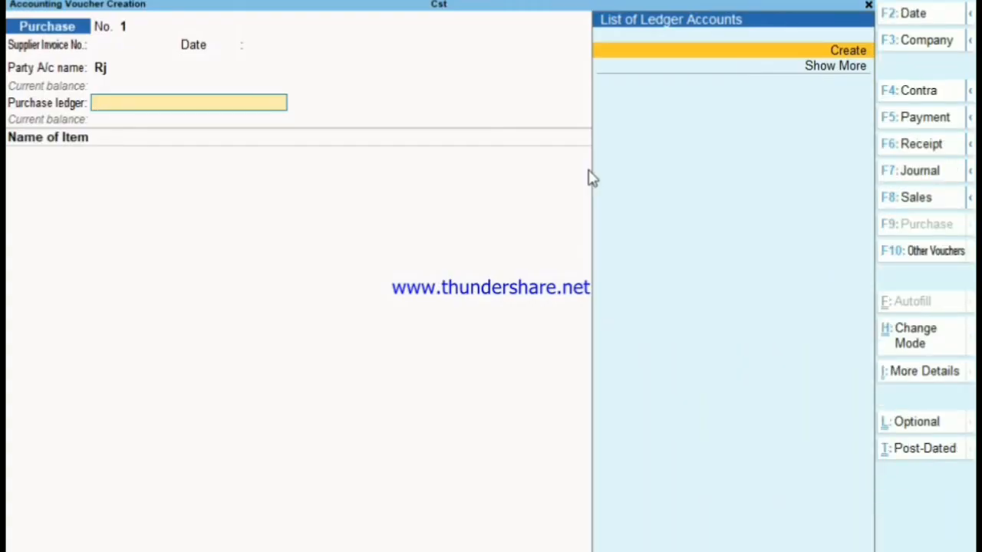
# Step: Start a purchase ledger named Purchase Cst @2% under Purchase Accounts, keeping the ledger type Not Applicable and VAT/CST Applicable
pyautogui.hotkey('alt', 'c')
pyautogui.write('Pu')
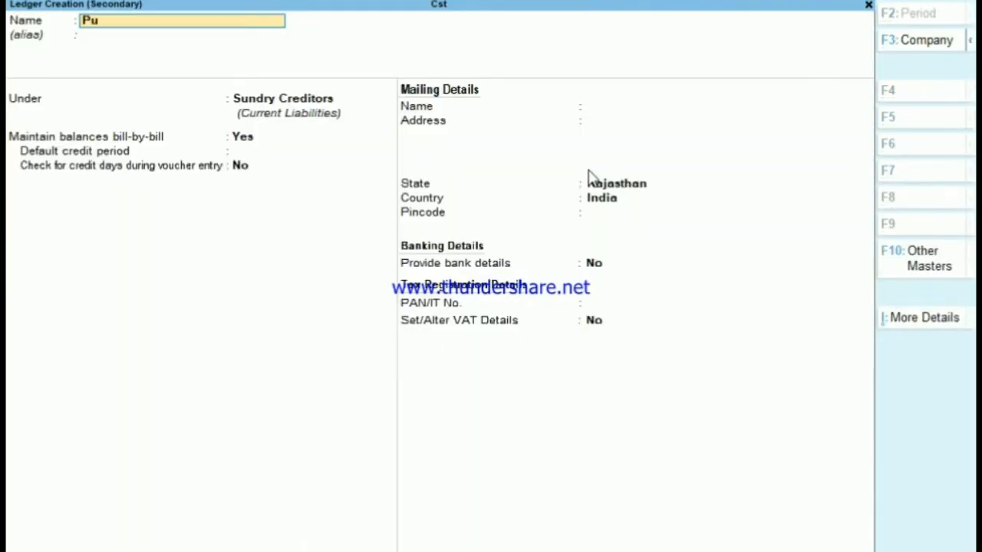
pyautogui.write('rchase Cst @2')
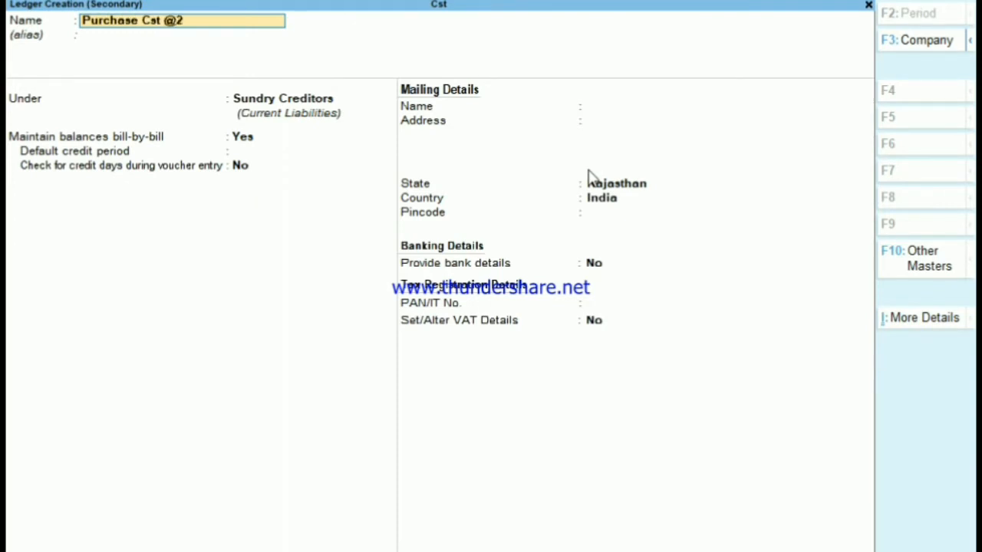
pyautogui.write('%')
pyautogui.press('Return')
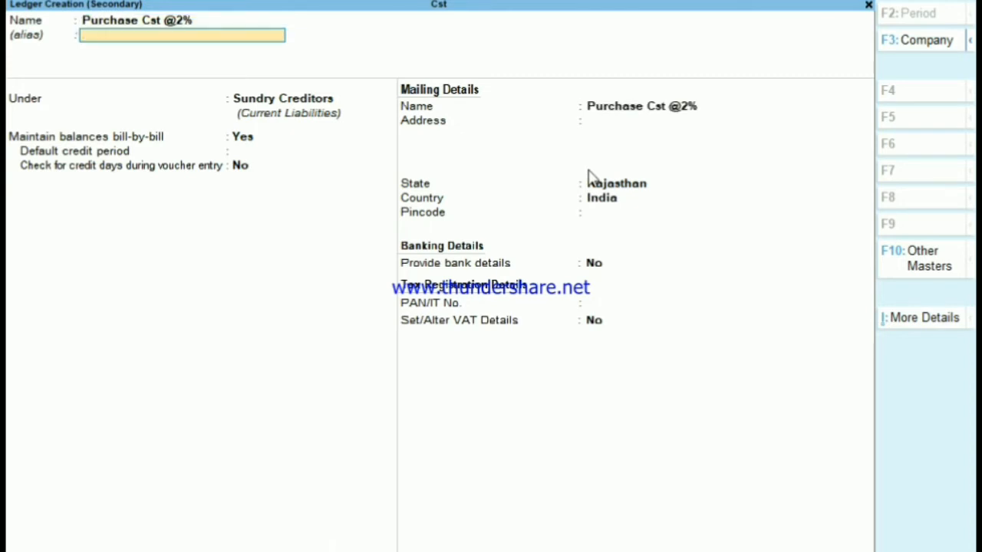
pyautogui.press('Return')
pyautogui.write('Pu')
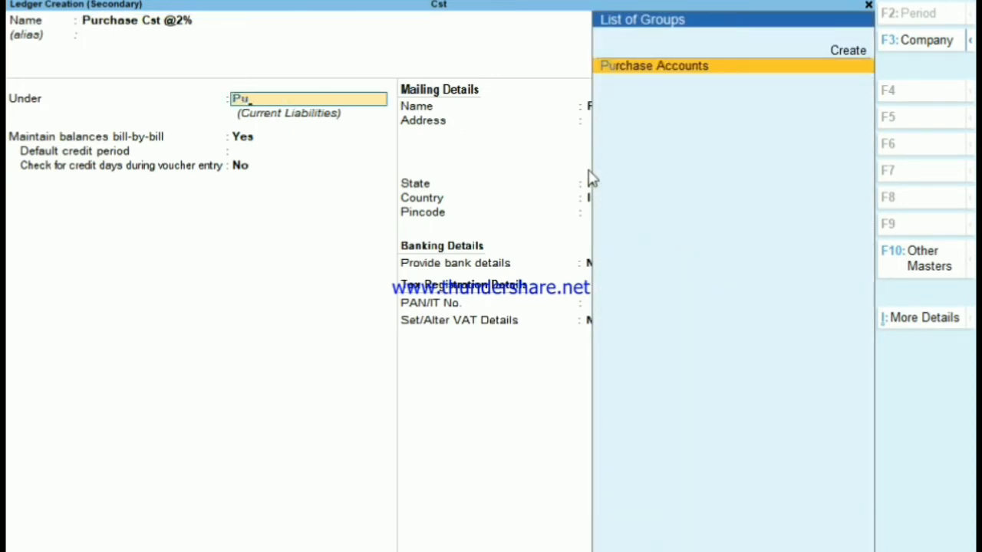
pyautogui.press('Return')
pyautogui.press('Return')
pyautogui.press('Return')
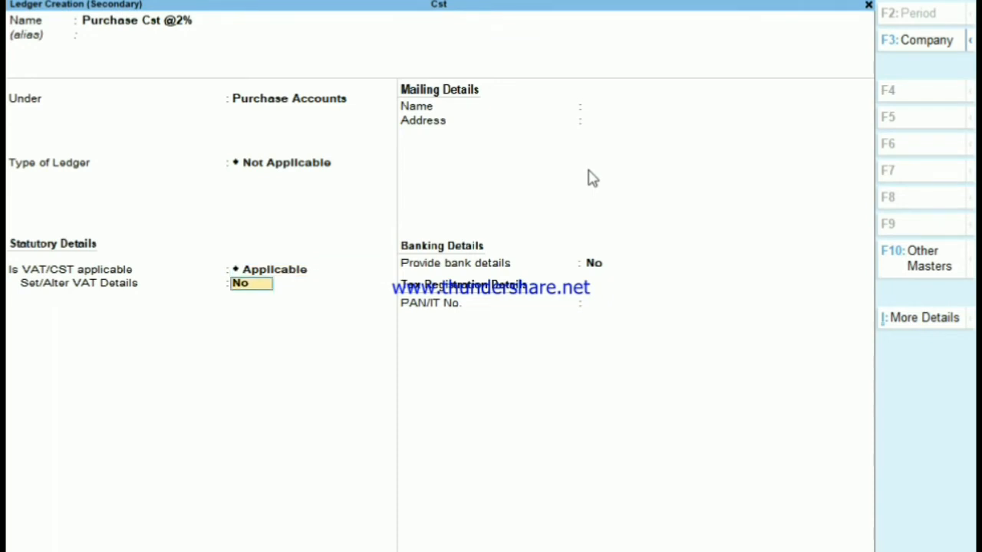
# Step: Enable Set/Alter VAT Details for the purchase ledger, with Interstate Purchase - Against Form C as the nature of transaction and a 2% tax rate
pyautogui.write('y')
pyautogui.press('Return')
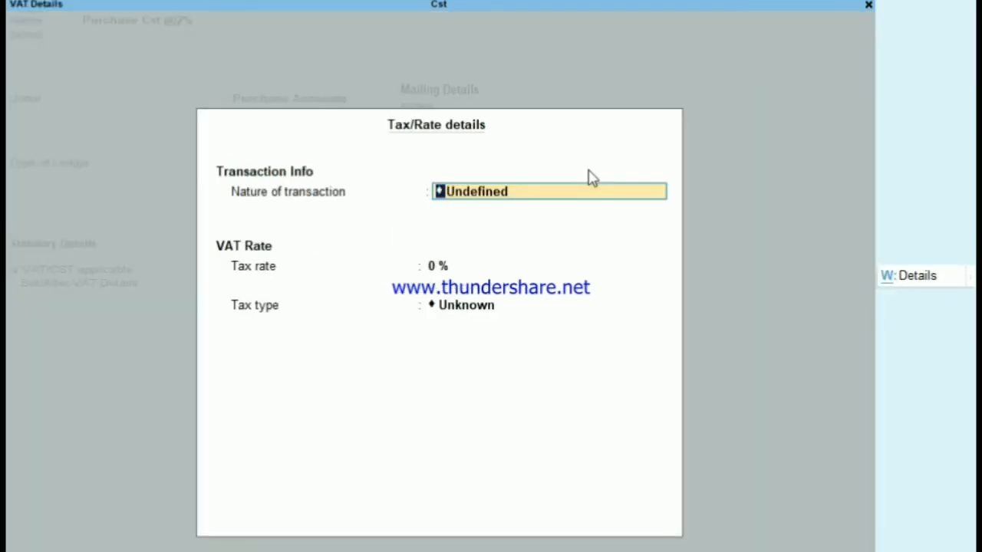
pyautogui.write('Inte')
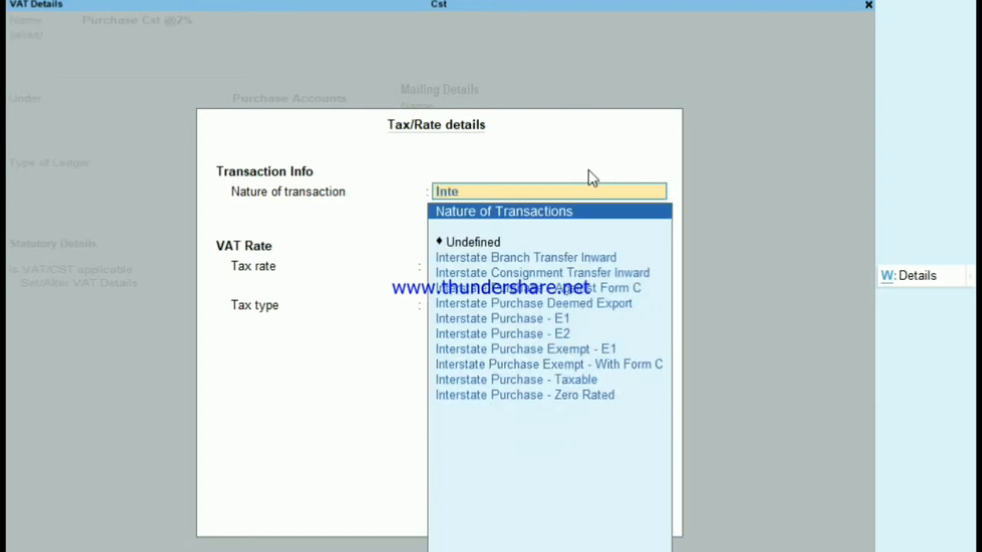
pyautogui.write('r')
pyautogui.press('Down')
pyautogui.press('Down')
pyautogui.press('Down')
pyautogui.press('Down')
pyautogui.press('Down')
pyautogui.press('Down')
pyautogui.press('Down')
pyautogui.press('Down')
pyautogui.press('Down')
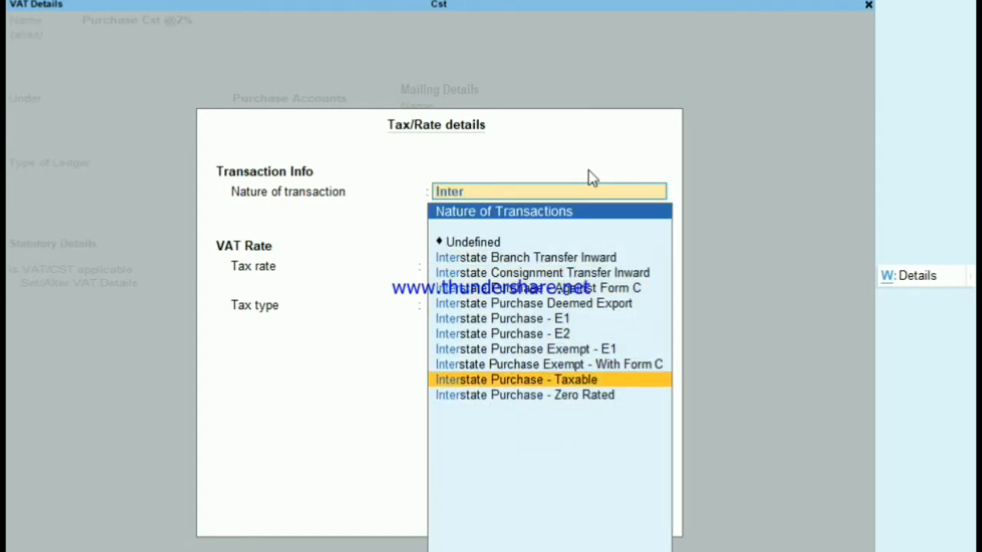
pyautogui.press('Up')
pyautogui.press('Up')
pyautogui.press('Up')
pyautogui.press('Up')
pyautogui.press('Up')
pyautogui.press('Up')
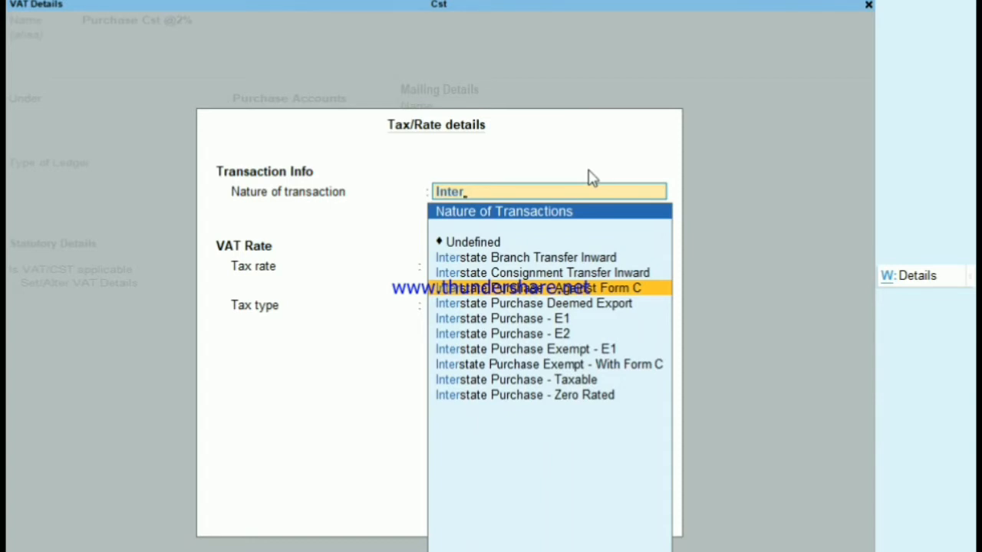
pyautogui.press('Down')
pyautogui.press('Down')
pyautogui.press('Down')
pyautogui.press('Down')
pyautogui.press('Down')
pyautogui.press('Down')
pyautogui.press('Up')
pyautogui.press('Up')
pyautogui.press('Up')
pyautogui.press('Up')
pyautogui.press('Up')
pyautogui.press('Up')
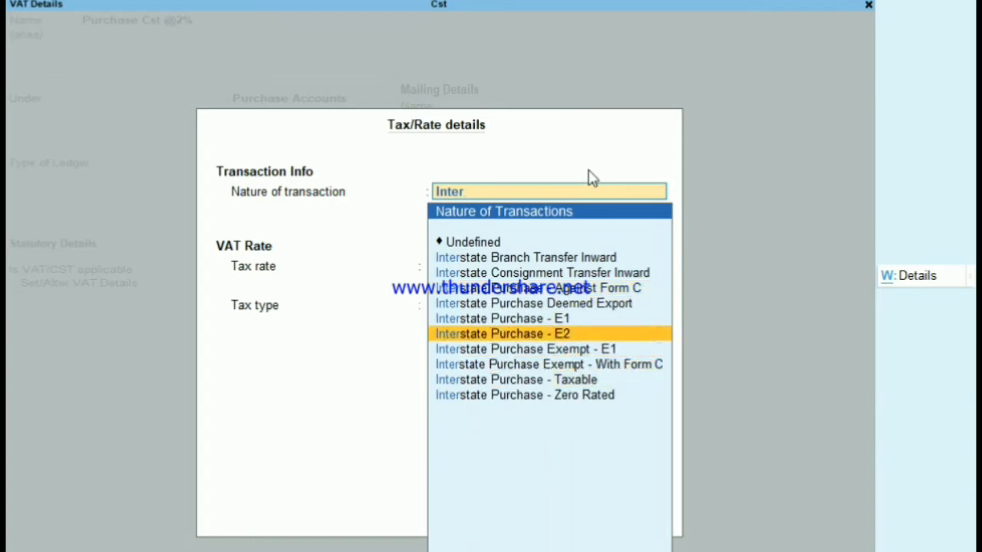
pyautogui.press('Return')
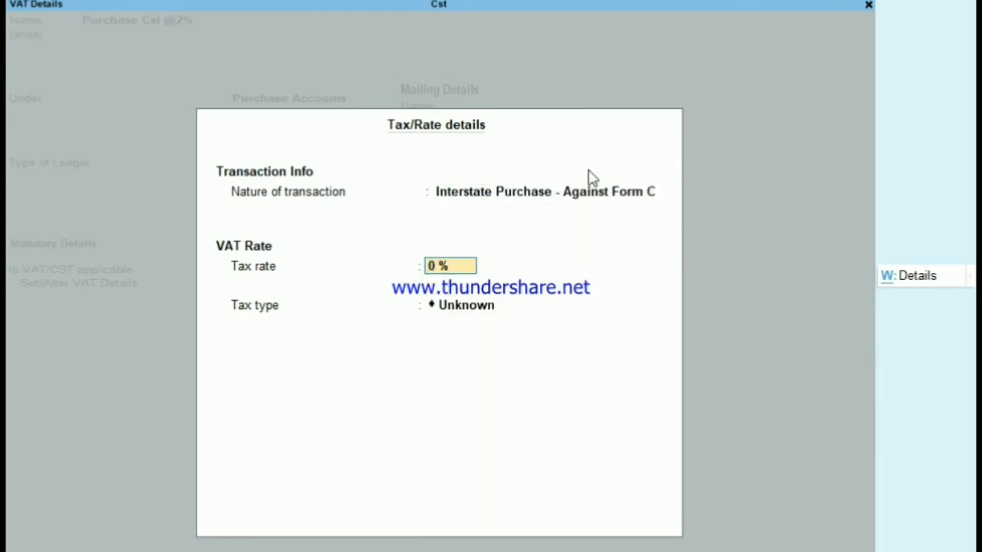
pyautogui.write('2')
pyautogui.press('Return')
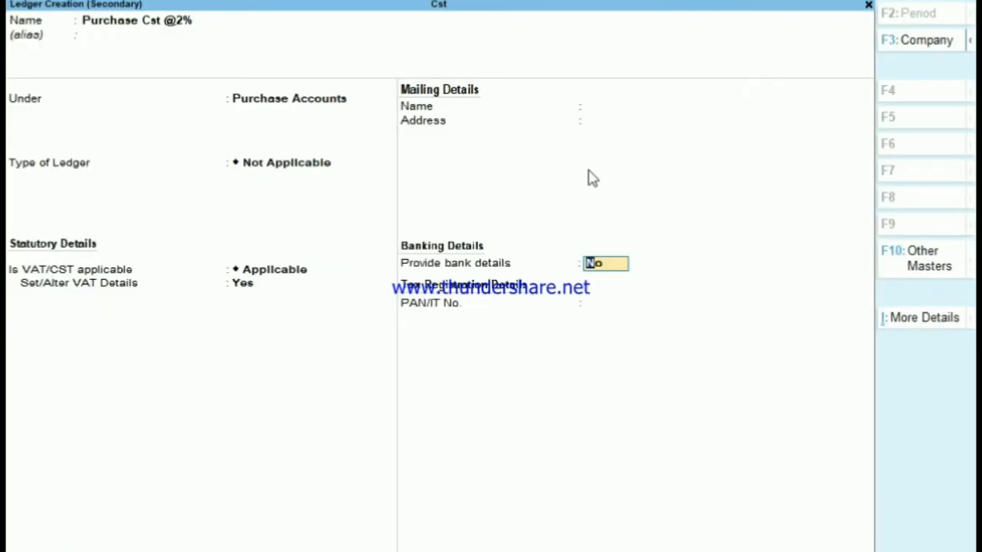
# Step: Save the purchase ledger without bank details and start a stock item named Mobiles under Primary
pyautogui.press('Return')
pyautogui.press('Return')
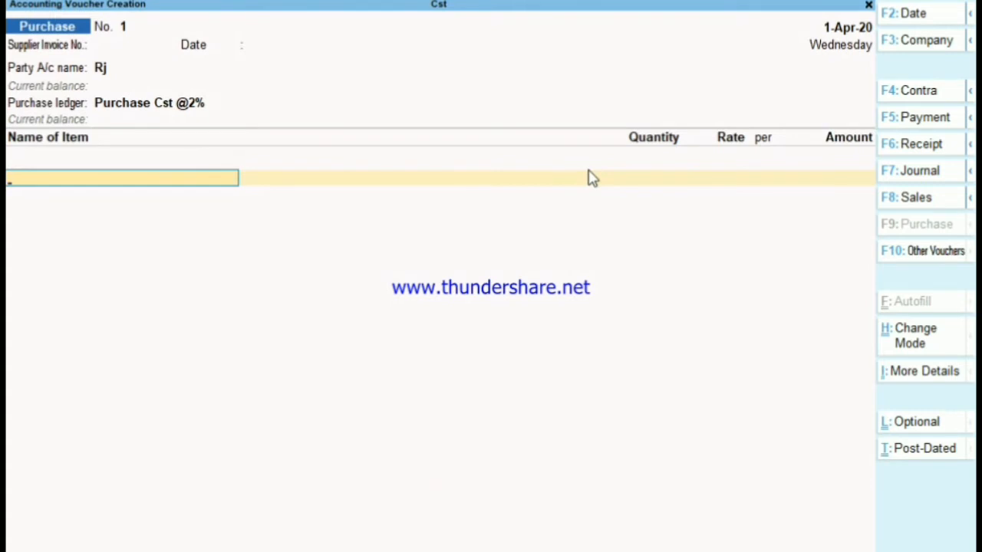
pyautogui.hotkey('alt', 'c')
pyautogui.write('Mobiles')
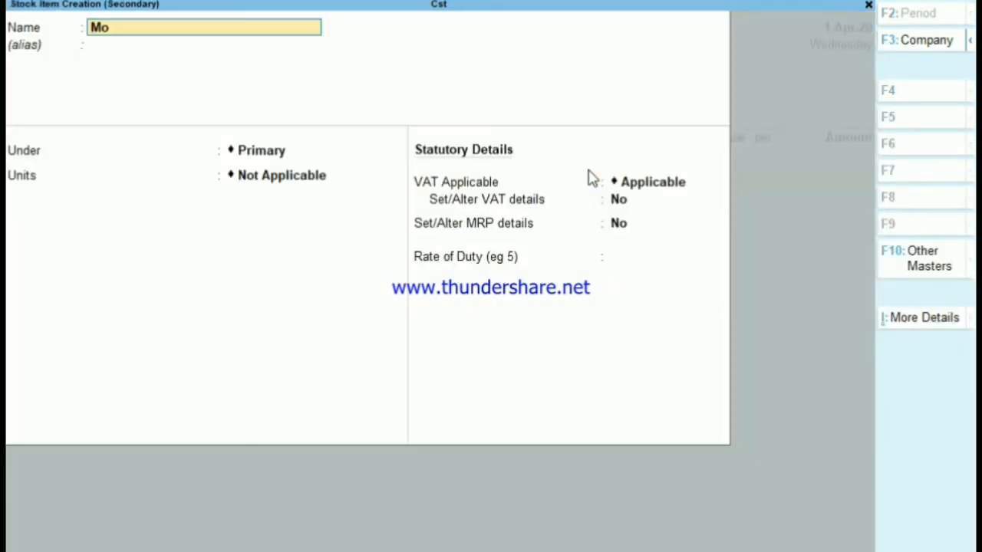
pyautogui.press('Return')
pyautogui.press('Return')
pyautogui.press('Return')
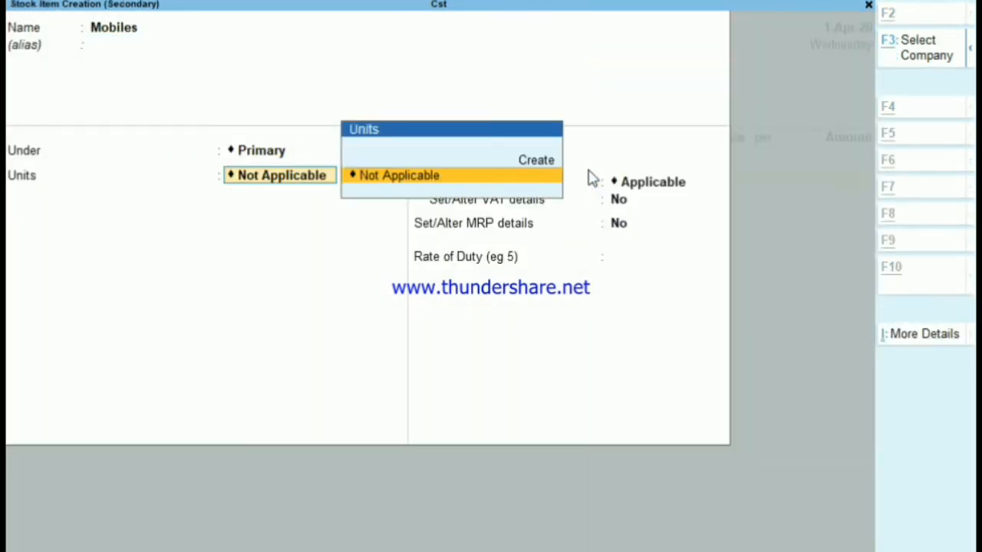
# Step: Create a simple unit with the symbol nos and 0 decimal places, and assign it to Mobiles
pyautogui.hotkey('alt', 'c')
pyautogui.write('nos')
pyautogui.press('Return')
pyautogui.press('Return')
pyautogui.press('Return')
pyautogui.press('Return')
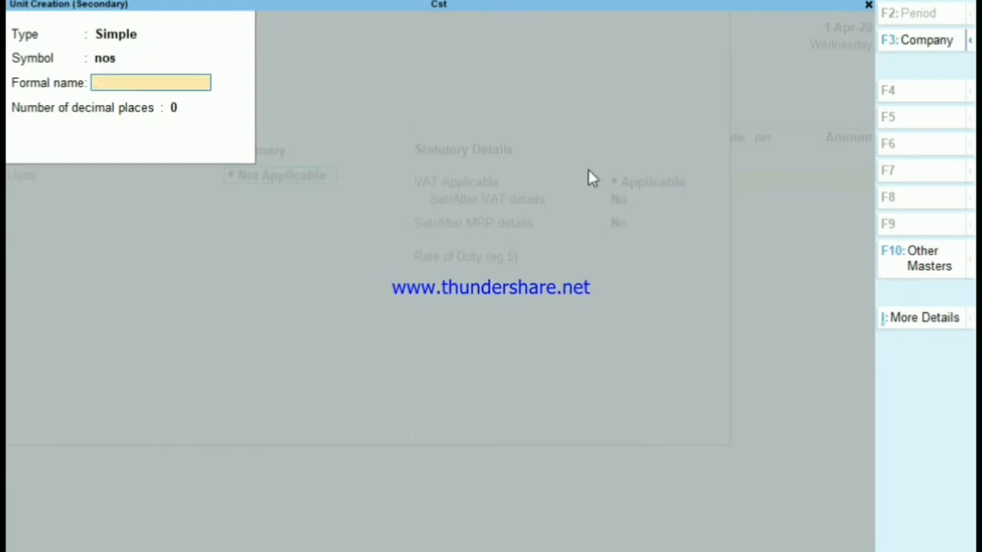
pyautogui.press('Return')
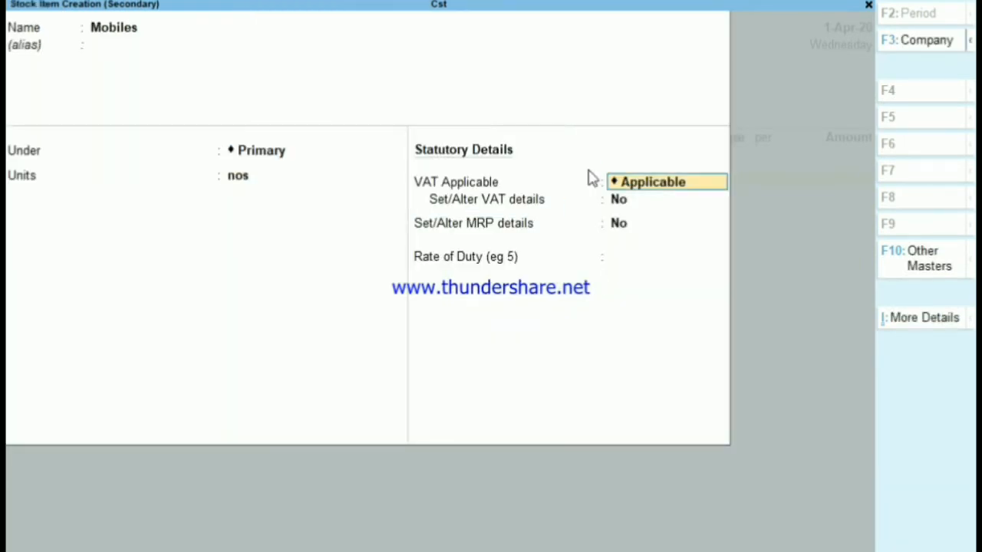
# Step: Enable VAT details for Mobiles with a 2% taxable rate, leave VAT on MRP and MRP details at No, and save the item
pyautogui.press('Return')
pyautogui.write('y')
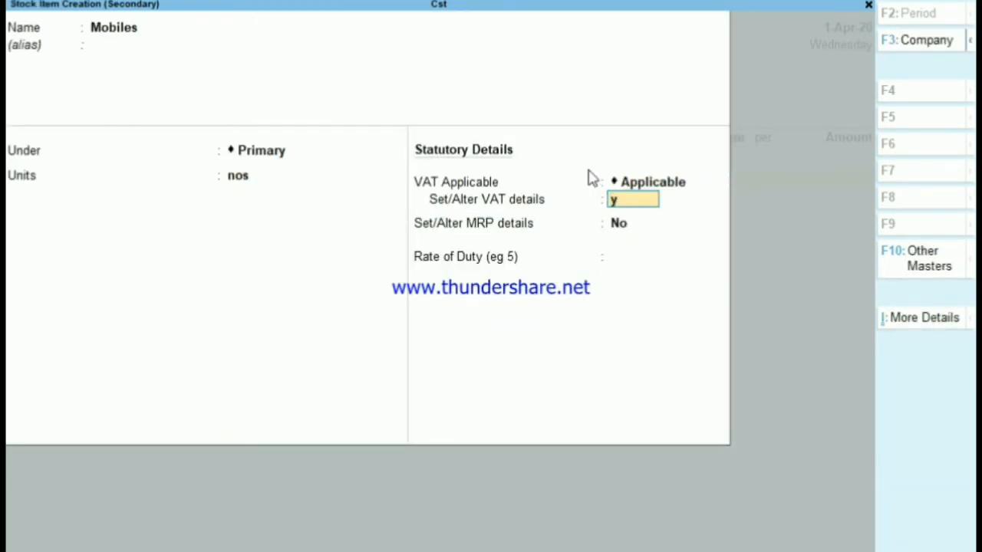
pyautogui.press('Return')
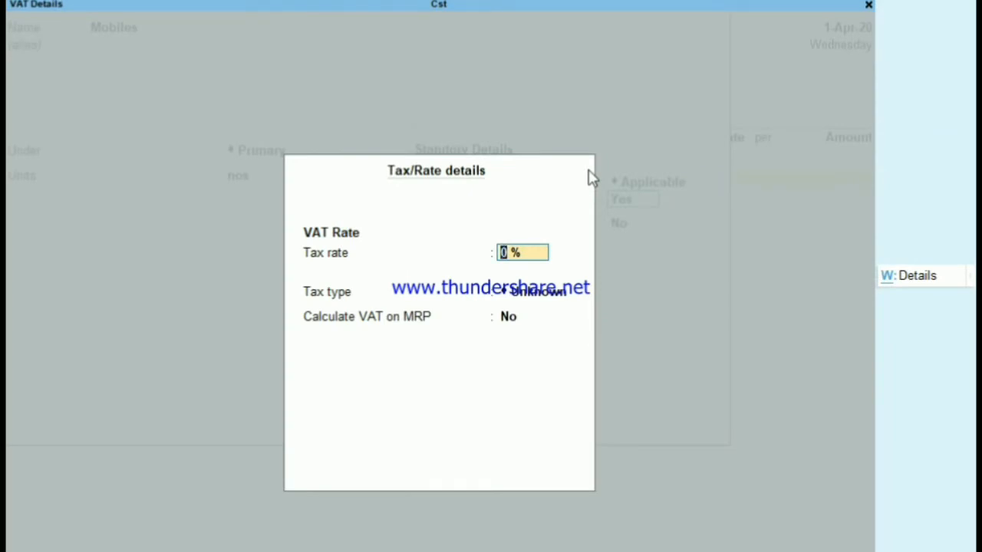
pyautogui.write('2')
pyautogui.press('Return')
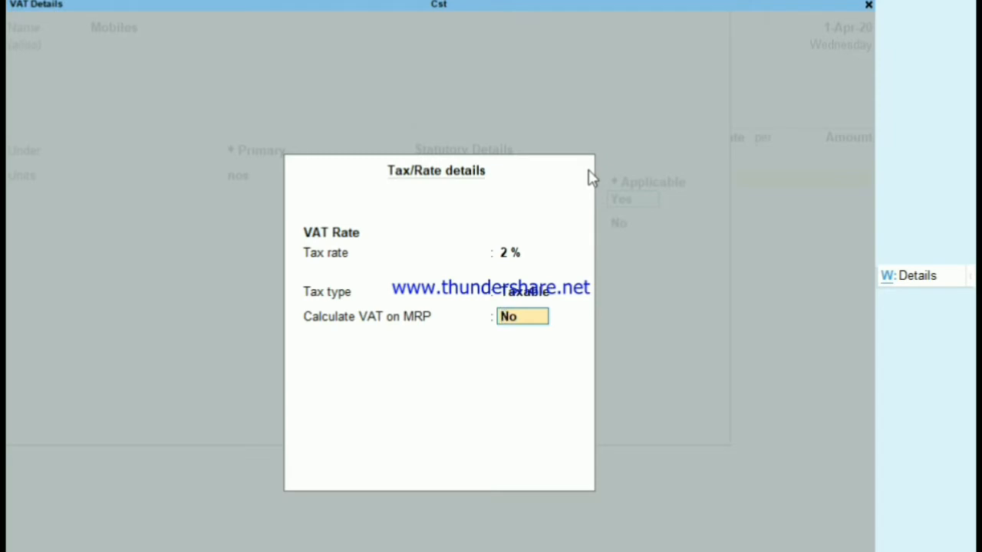
pyautogui.press('Return')
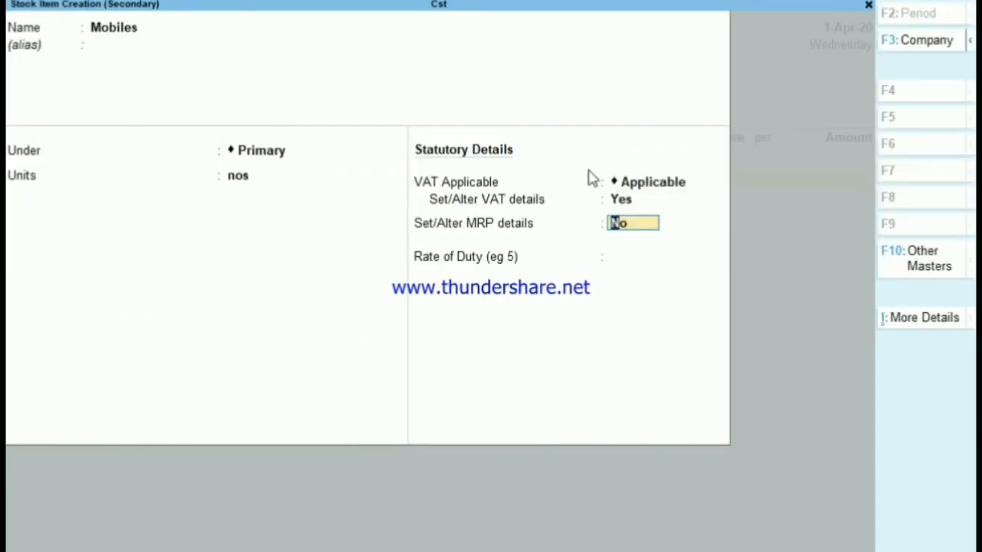
pyautogui.press('Return')
pyautogui.press('Return')
pyautogui.press('Return')
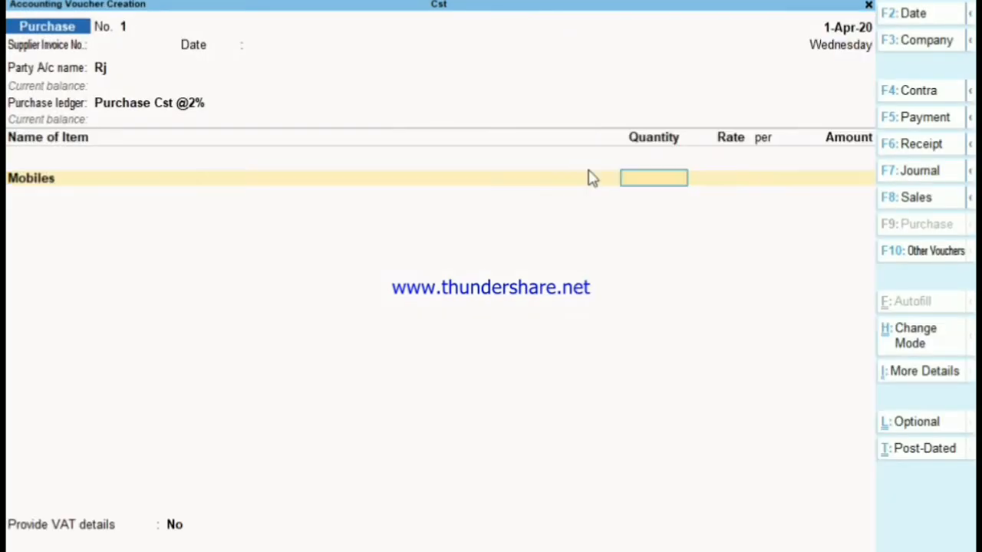
# Step: Enter a quantity of 10 nos of Mobiles at a rate of 12500 per nos and finish the item list
pyautogui.write('10')
pyautogui.press('Return')
pyautogui.write('12500')
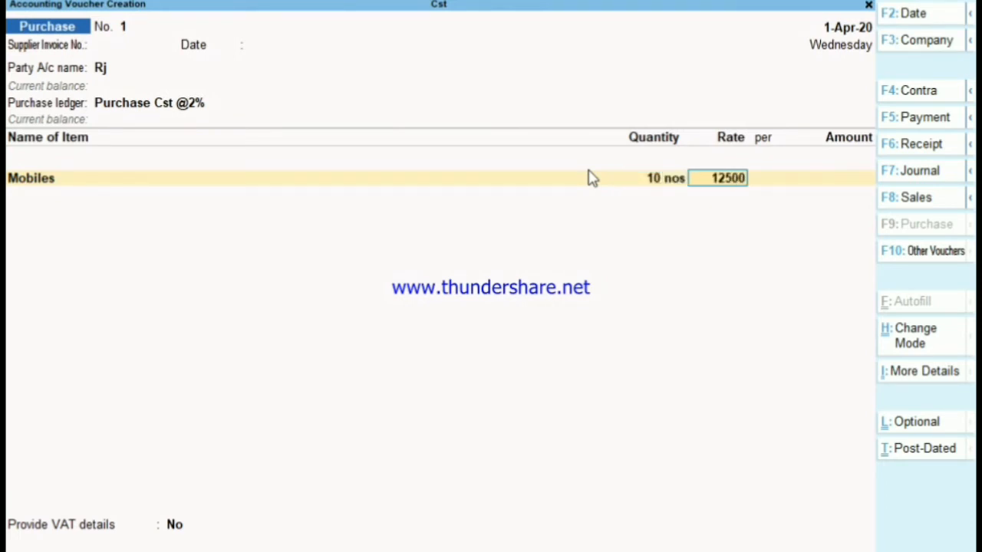
pyautogui.press('Return')
pyautogui.press('Return')
pyautogui.press('Return')
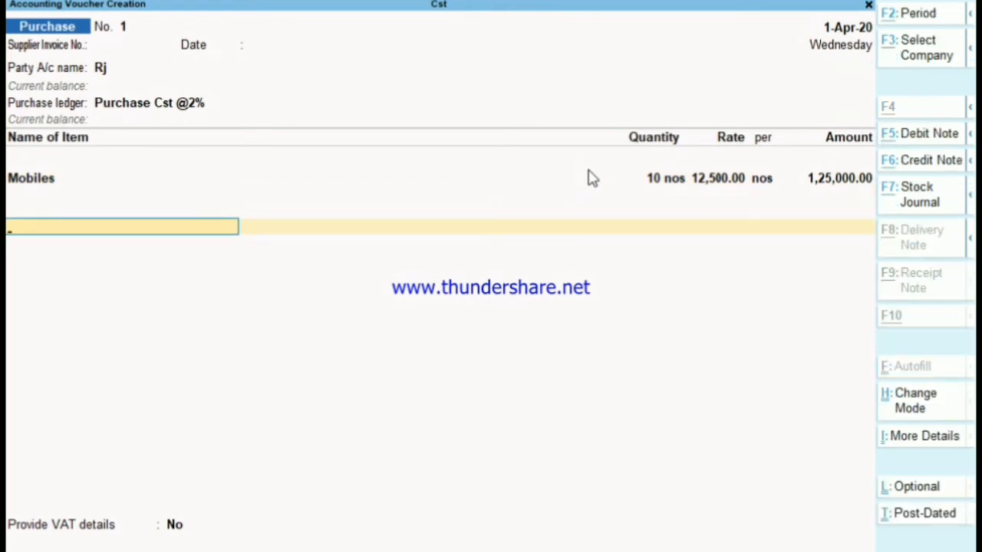
# Step: Start a tax ledger named Input Cst @2% under Duties & Taxes with CST as the type of duty/tax
pyautogui.hotkey('alt', 'c')
pyautogui.write('Inpur')
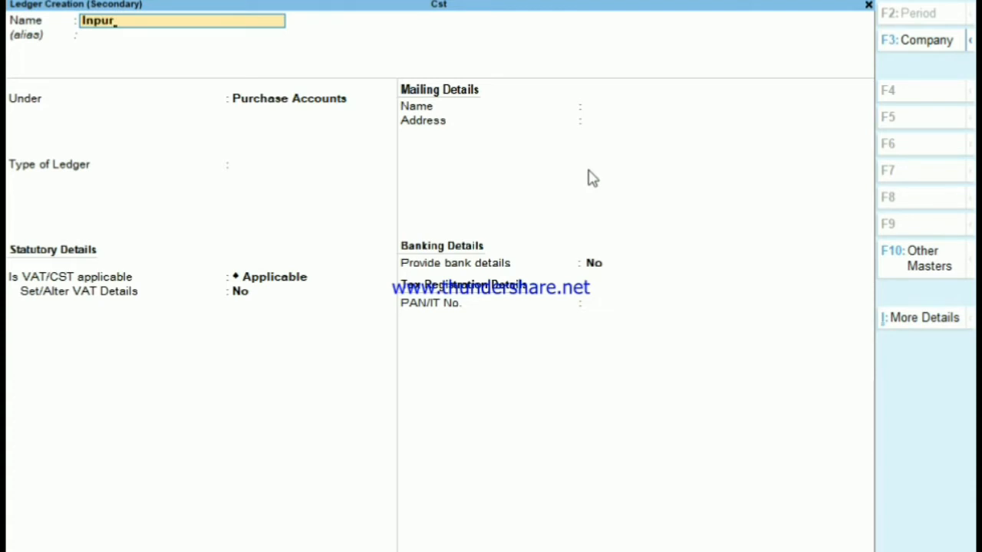
pyautogui.press('BackSpace')
pyautogui.write('t Cst @2%')
pyautogui.press('Return')
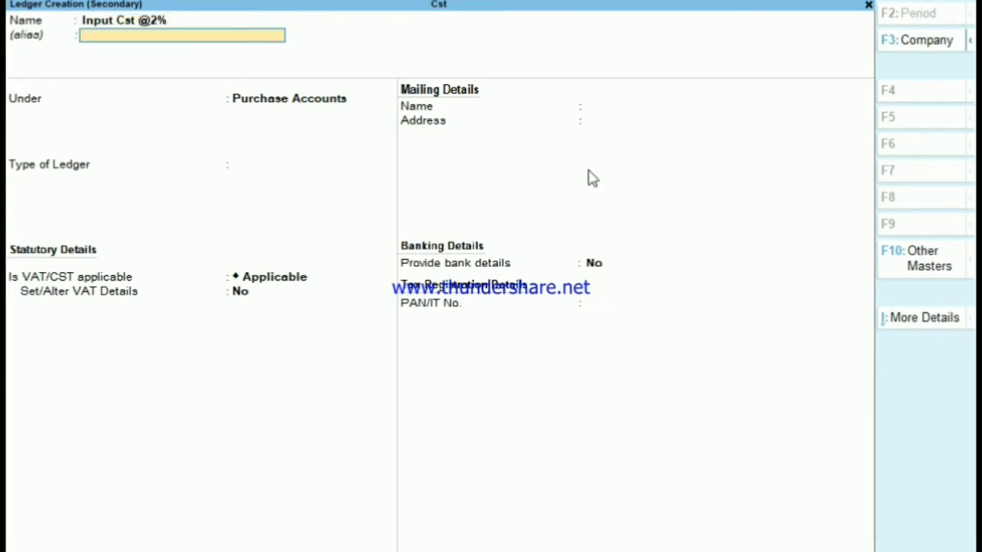
pyautogui.press('Return')
pyautogui.write('Du')
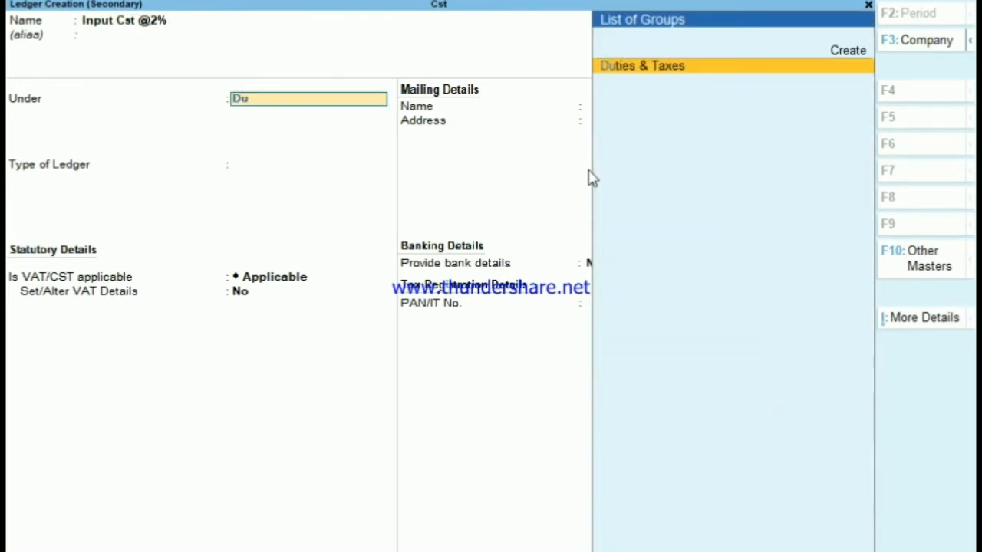
pyautogui.press('Return')
pyautogui.write('c')
pyautogui.press('Return')
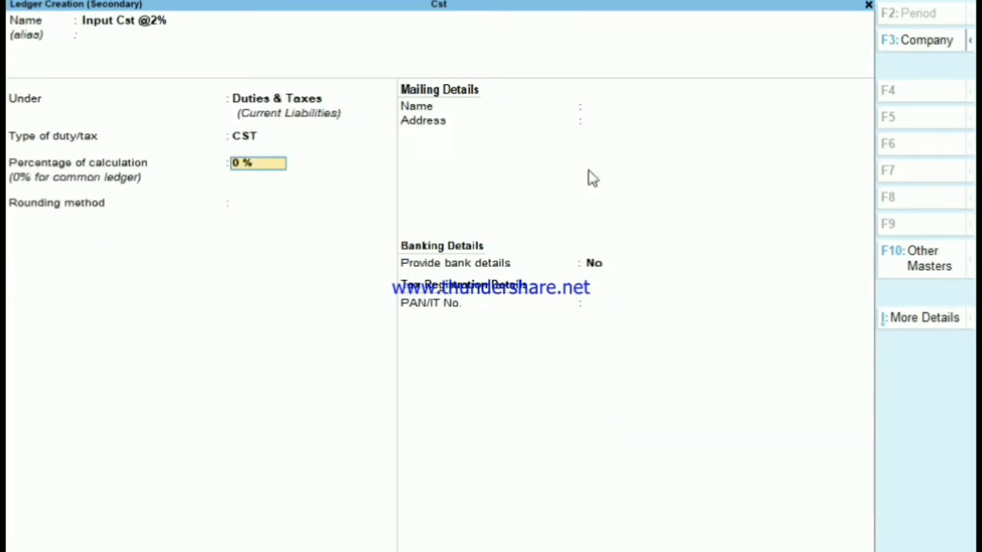
# Step: Keep the tax ledger's calculation percentage at 0%, set Normal Rounding with a limit of 1, and save the ledger
pyautogui.press('Return')
pyautogui.press('Return')
pyautogui.write('1')
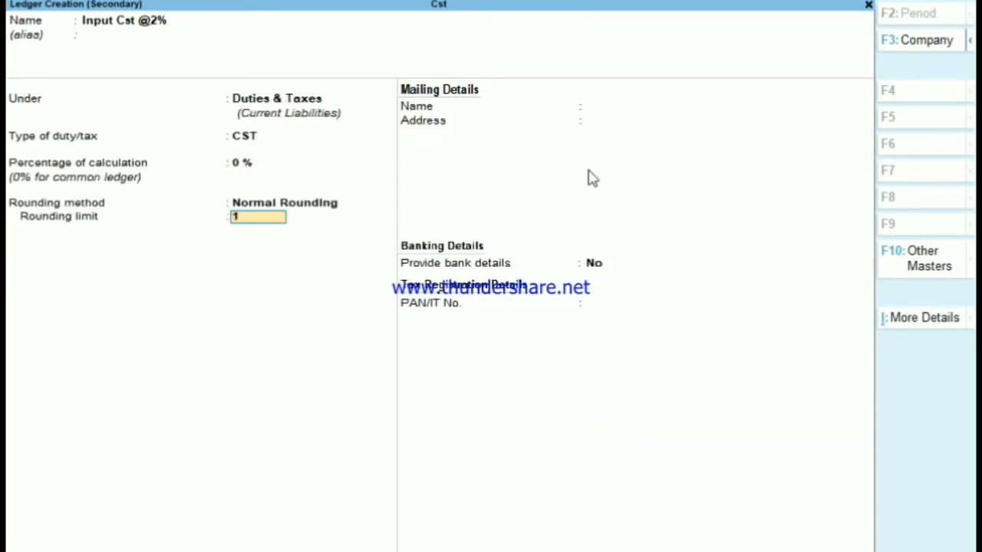
pyautogui.press('Return')
pyautogui.press('Return')
pyautogui.press('y')
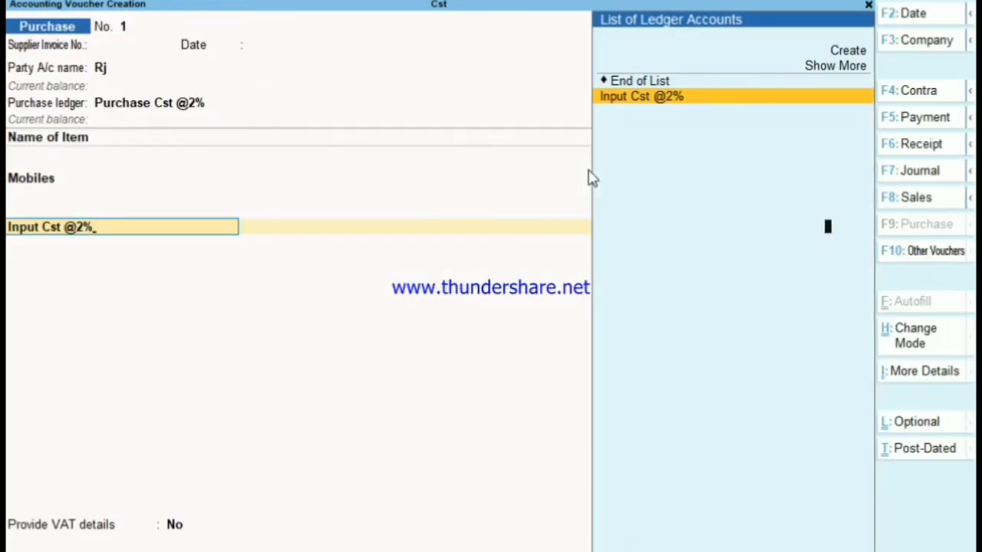
# Step: Add the Input Cst @2% ledger to the purchase voucher and finish its ledger entries
pyautogui.press('Return')
pyautogui.press('Return')
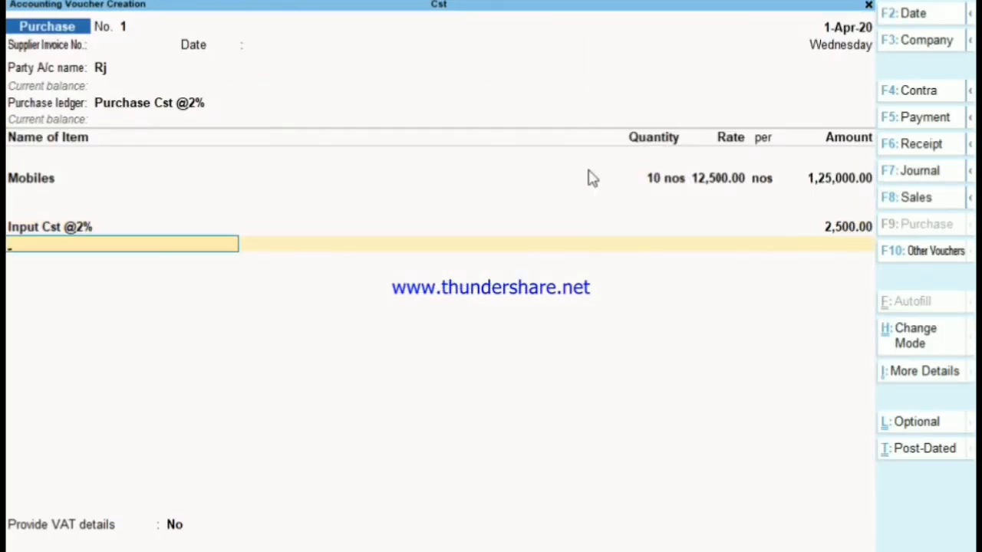
pyautogui.press('Return')
pyautogui.press('Return')
pyautogui.press('Return')
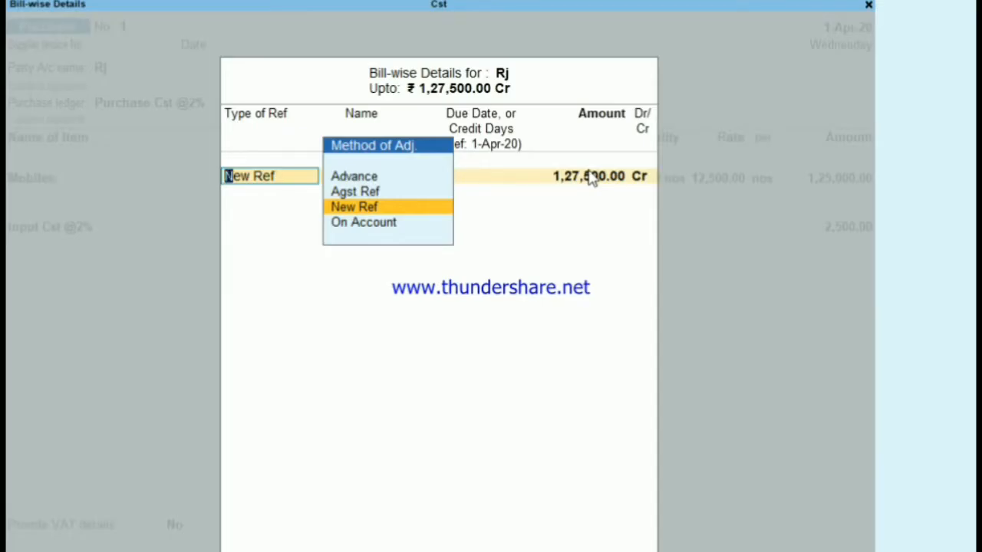
# Step: Keep Rj's bill as a New Ref and save the purchase voucher
pyautogui.press('Return')
pyautogui.press('Return')
pyautogui.press('Return')
pyautogui.press('Return')
pyautogui.press('Return')
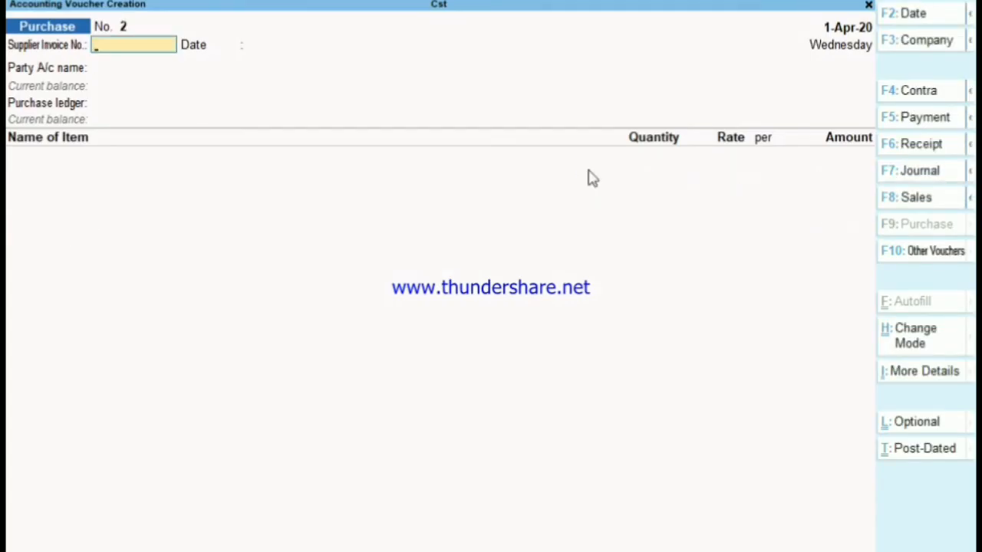
# Step: Return to the Gateway of Tally, reopen voucher entry, and switch to a sales voucher
pyautogui.press('Escape')
pyautogui.press('Up')
pyautogui.press('Up')
pyautogui.press('Up')
pyautogui.press('Up')
pyautogui.press('Up')
pyautogui.press('Up')
pyautogui.press('Up')
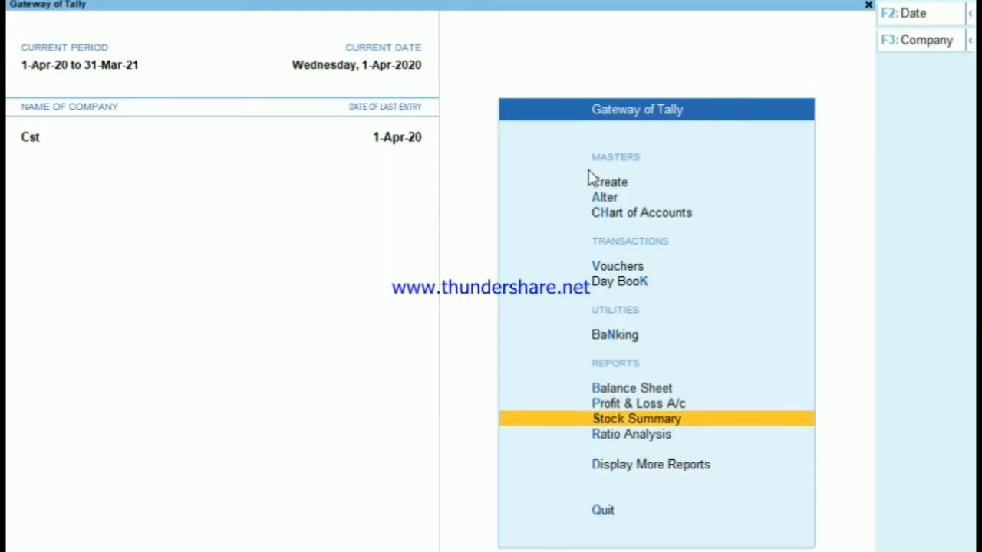
pyautogui.press('Return')
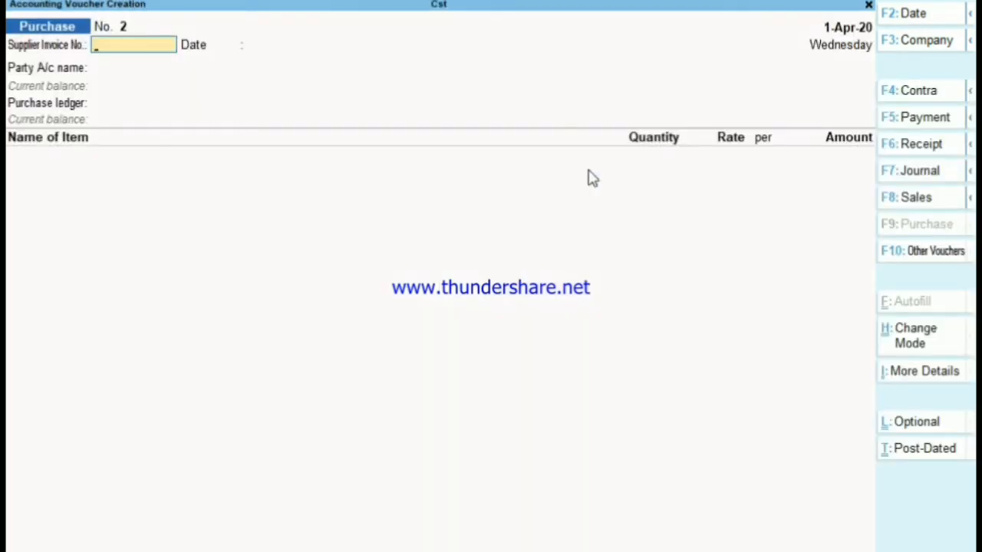
pyautogui.press('F8')
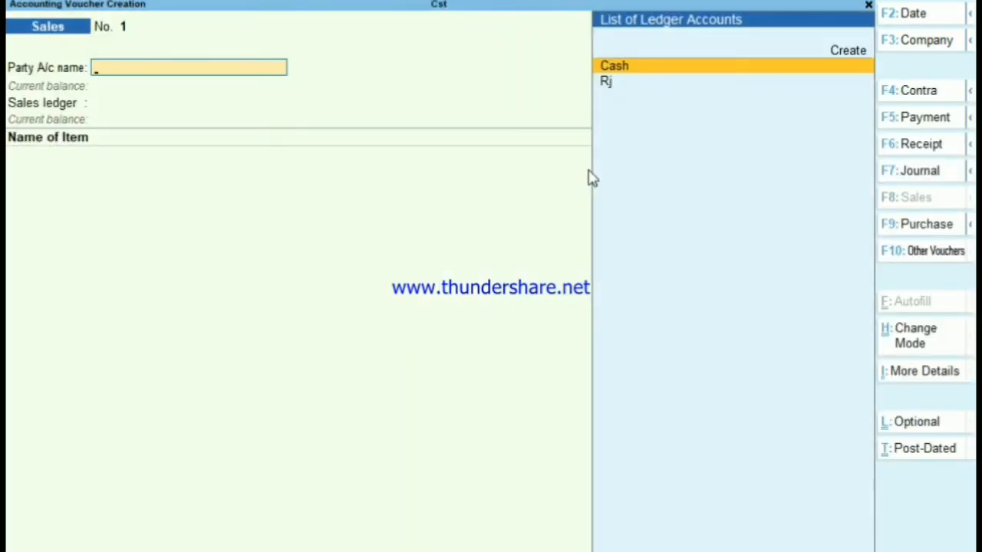
pyautogui.press('alt')
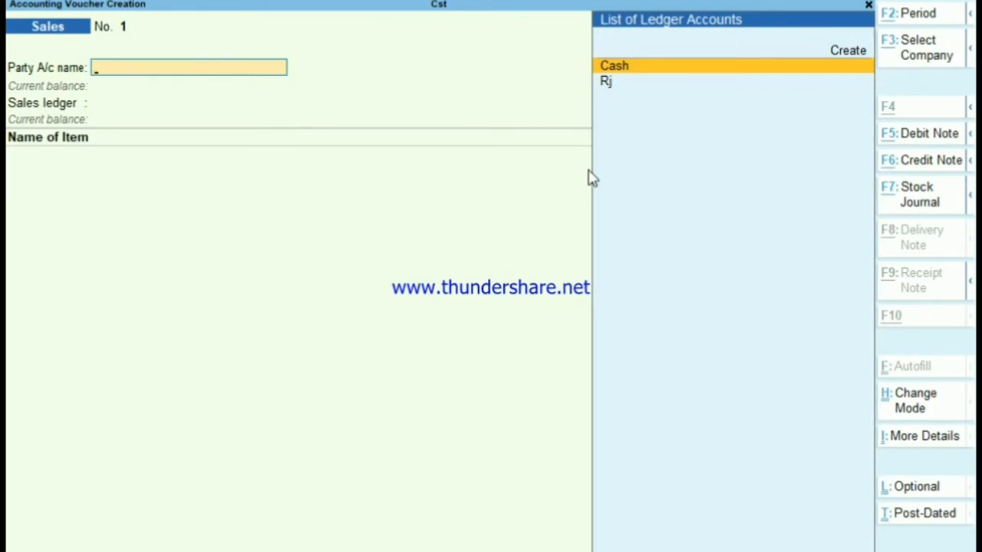
# Step: Use Cash as the sales voucher's party account and leave all dispatch details blank
pyautogui.press('Return')
pyautogui.press('Return')
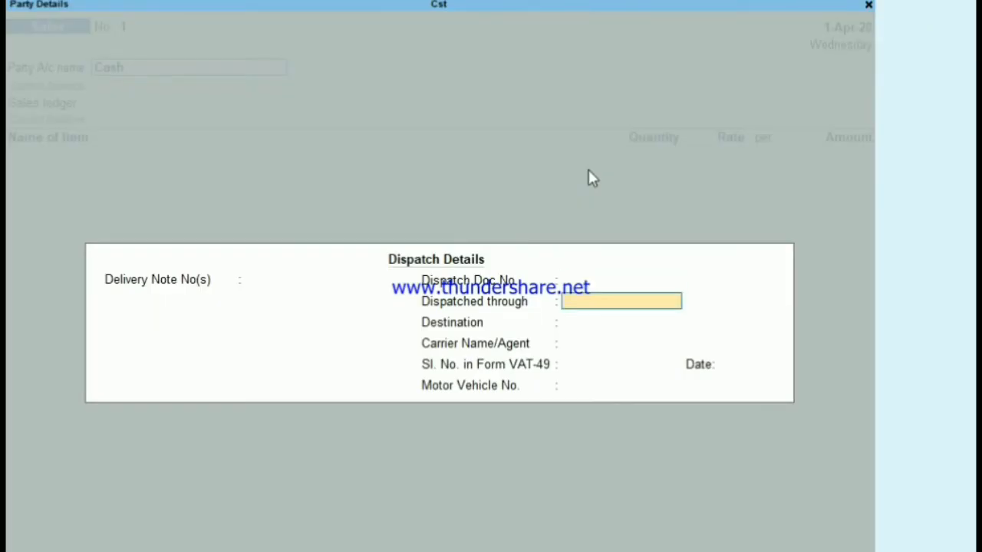
pyautogui.press('Return')
pyautogui.press('Return')
pyautogui.press('Return')
pyautogui.press('Return')
pyautogui.press('Return')
pyautogui.press('Return')
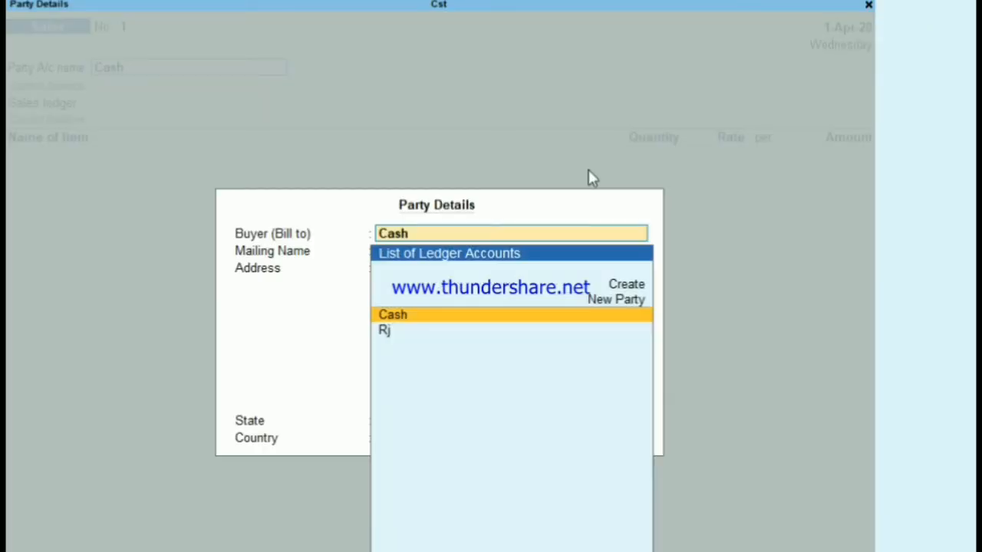
# Step: Keep Cash as the buyer and mailing name, choose a state other than Rajasthan, and accept the party details
pyautogui.press('Return')
pyautogui.press('Return')
pyautogui.press('Return')
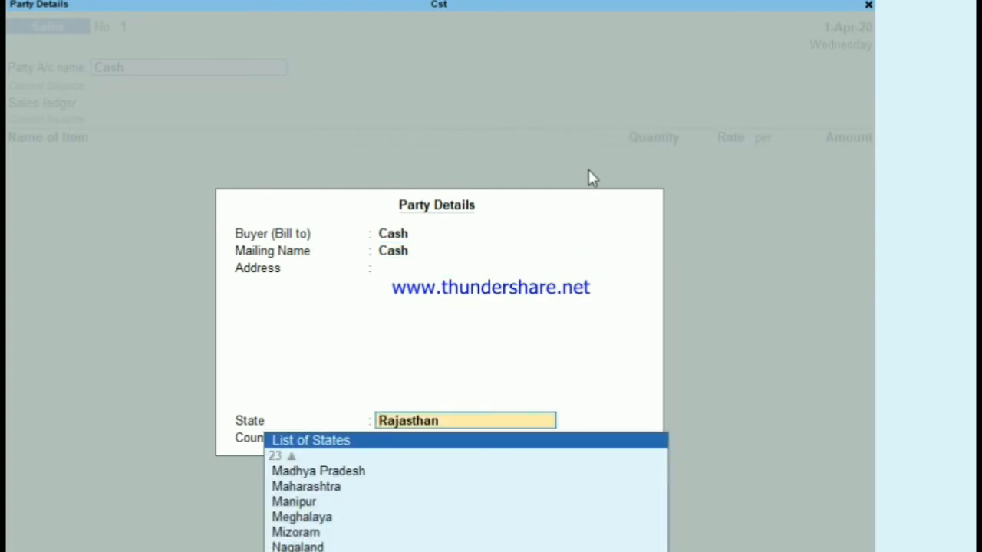
pyautogui.press('Up')
pyautogui.press('Up')
pyautogui.press('Up')
pyautogui.press('Up')
pyautogui.press('Up')
pyautogui.press('Up')
pyautogui.press('Up')
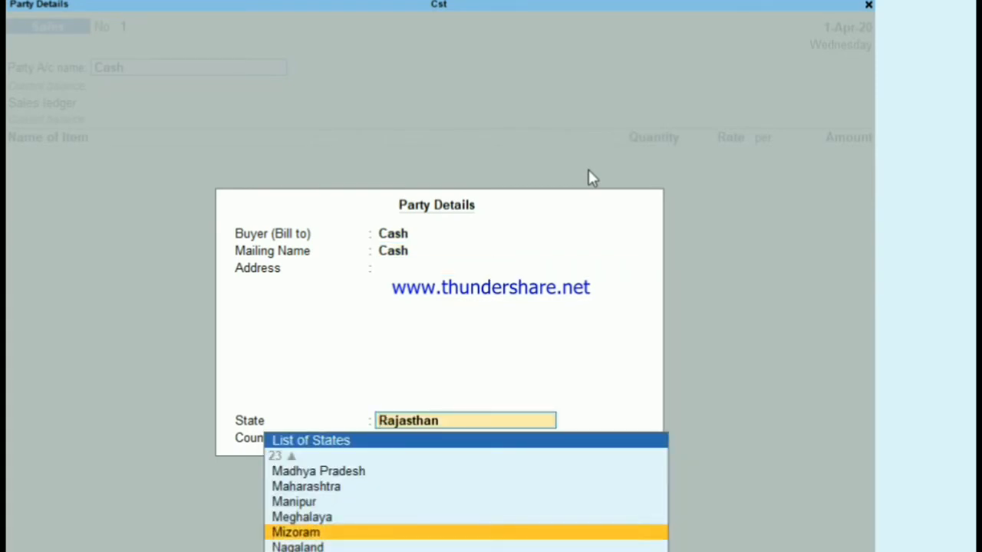
pyautogui.press('Up')
pyautogui.press('Return')
pyautogui.press('Return')
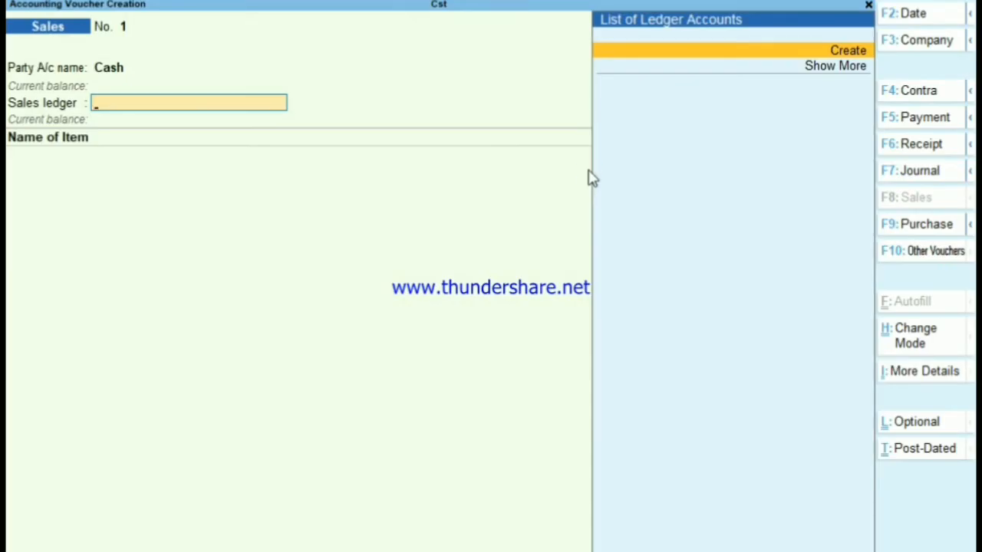
# Step: Start a new ledger named Sales @ 2% for the sales voucher, without an alias
pyautogui.press('Return')
pyautogui.write('Sales')
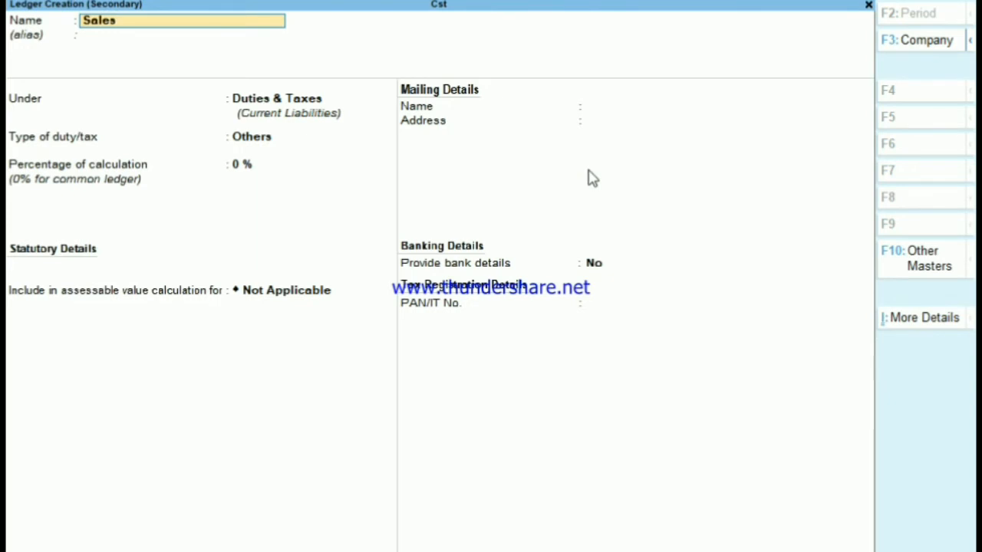
pyautogui.write(' @ 2%')
pyautogui.press('Return')
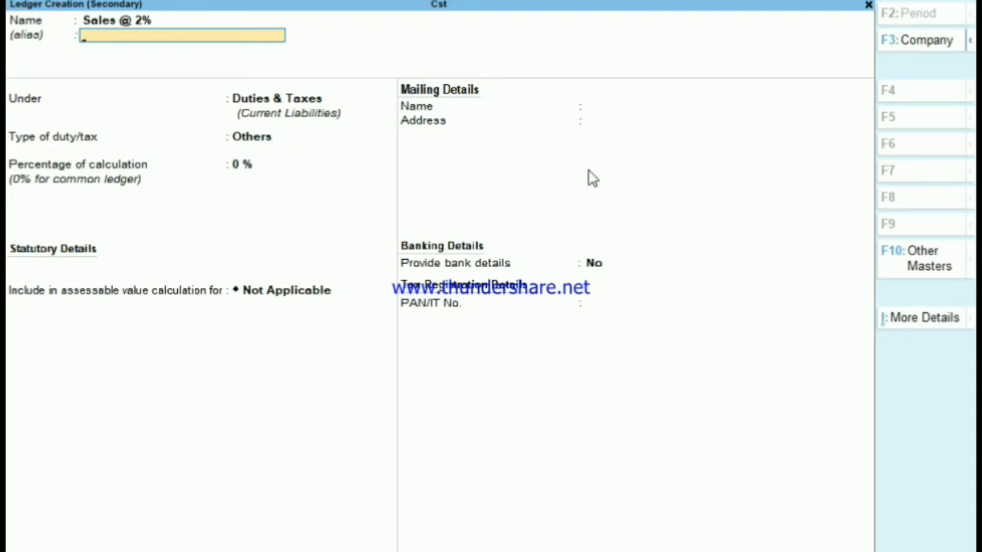
pyautogui.press('Return')
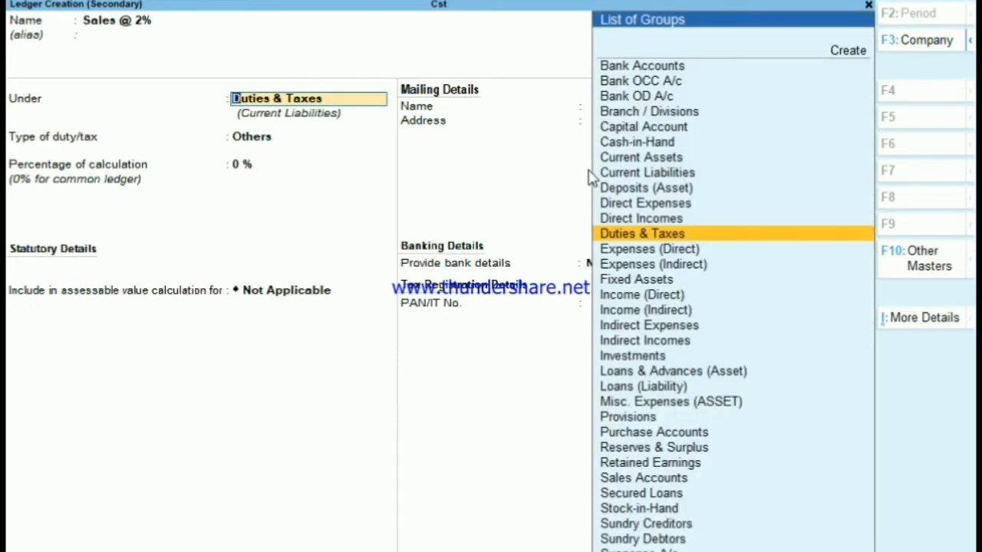
# Step: Rename the new sales ledger as Sales Cst 2%, leaving the alias blank
pyautogui.write('Sal')
pyautogui.press('BackSpace')
pyautogui.press('BackSpace')
pyautogui.press('BackSpace')
pyautogui.press('BackSpace')
pyautogui.press('BackSpace')
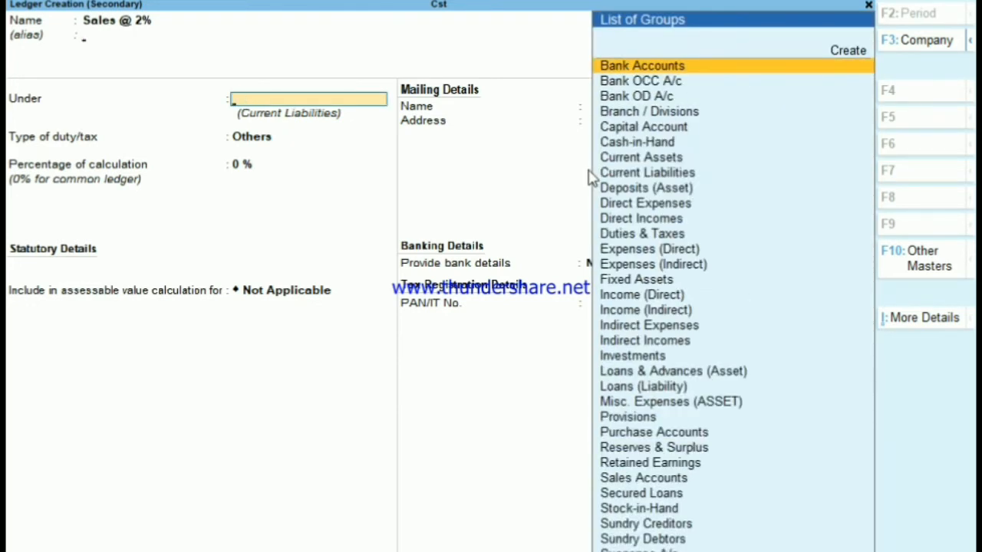
pyautogui.write('Sake')
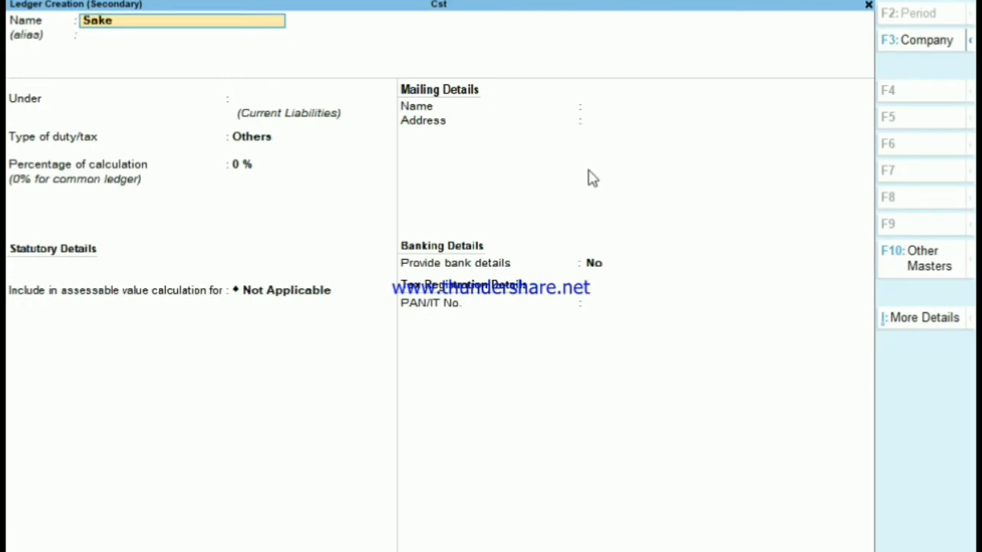
pyautogui.press('BackSpace')
pyautogui.press('BackSpace')
pyautogui.press('BackSpace')
pyautogui.write('ales Cst 2%')
pyautogui.press('Return')
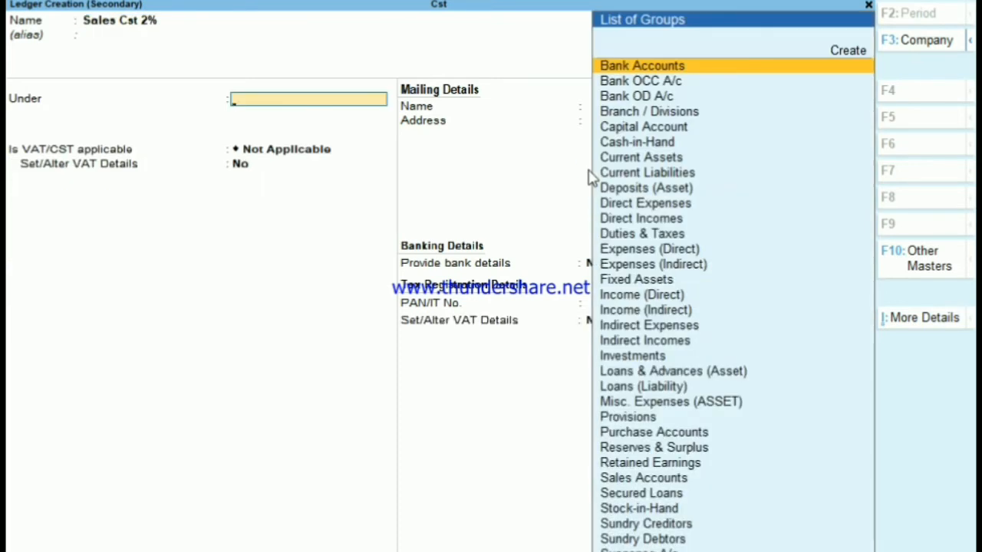
# Step: Place the ledger under Sales Accounts, keep VAT/CST as Applicable, and open its VAT details
pyautogui.write('Sal')
pyautogui.press('Return')
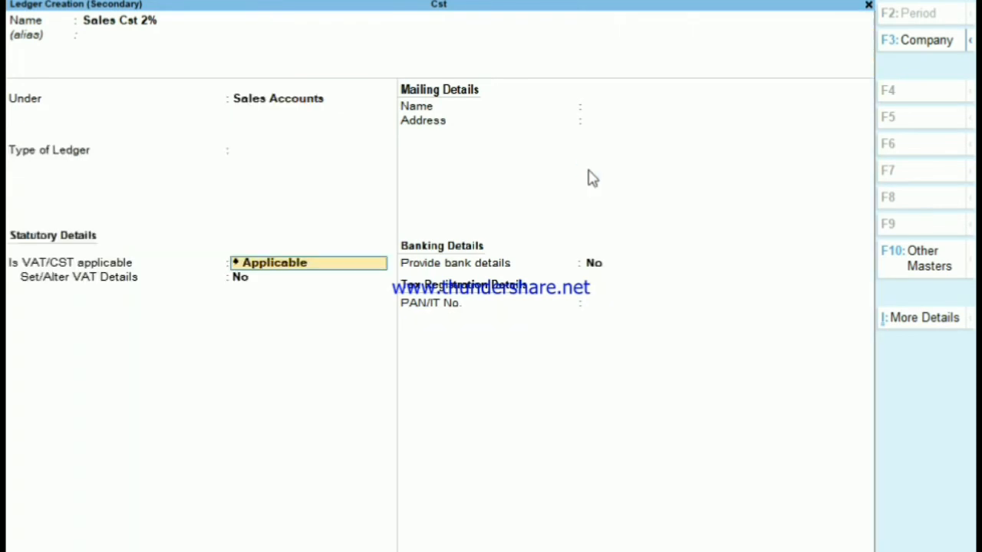
pyautogui.press('Return')
pyautogui.press('y')
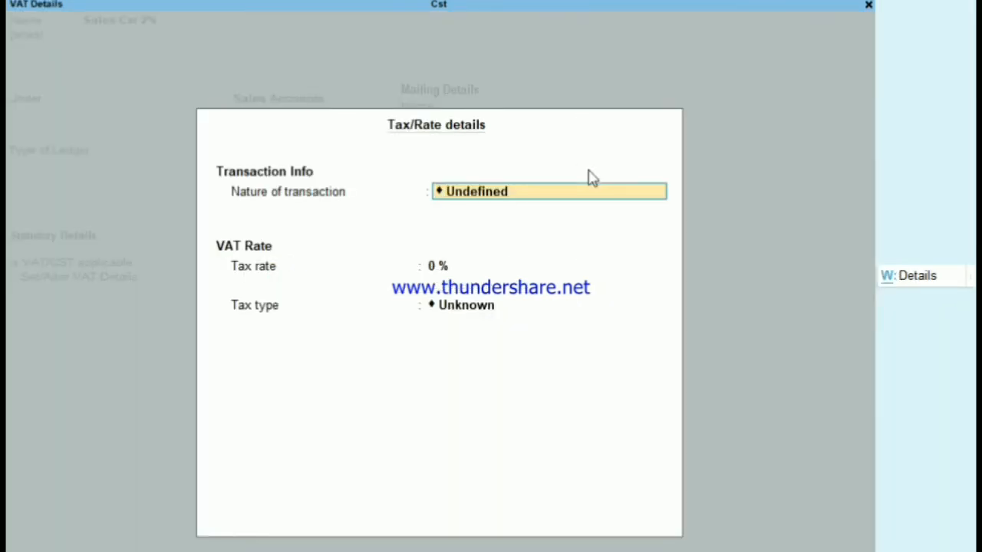
# Step: Set the ledger's nature of transaction to Interstate Sales - Against Form C
pyautogui.write('Inter')
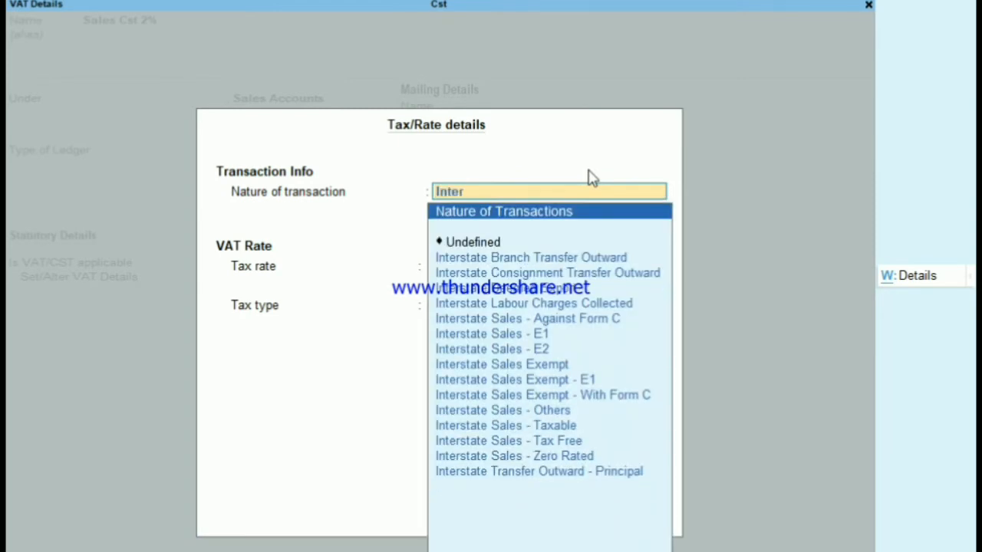
pyautogui.press('Down')
pyautogui.press('Down')
pyautogui.press('Down')
pyautogui.press('Down')
pyautogui.press('Down')
pyautogui.press('Down')
pyautogui.press('Down')
pyautogui.press('Down')
pyautogui.press('Down')
pyautogui.press('Down')
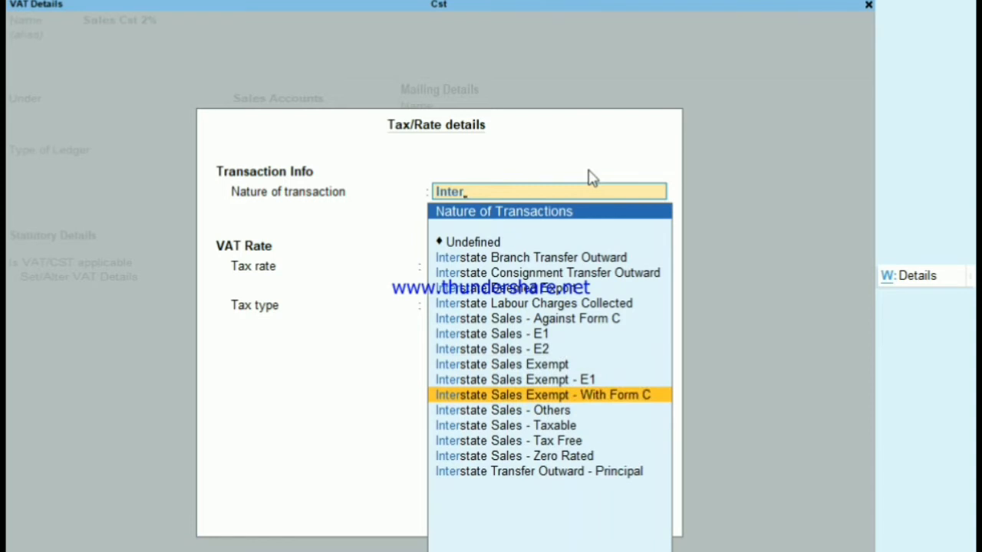
pyautogui.press('Up')
pyautogui.press('Up')
pyautogui.press('Up')
pyautogui.press('Up')
pyautogui.press('Up')
pyautogui.press('Up')
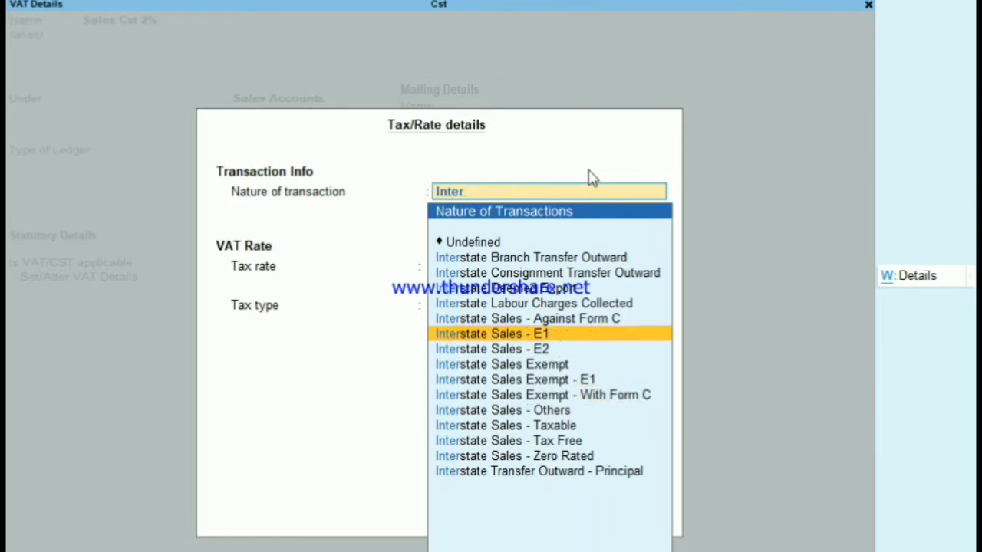
pyautogui.press('Down')
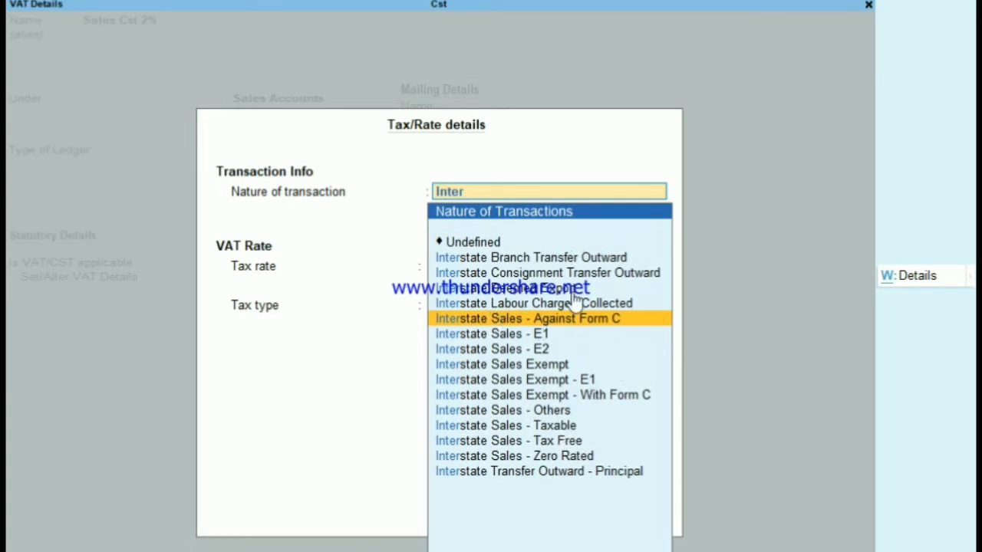
pyautogui.press('Return')
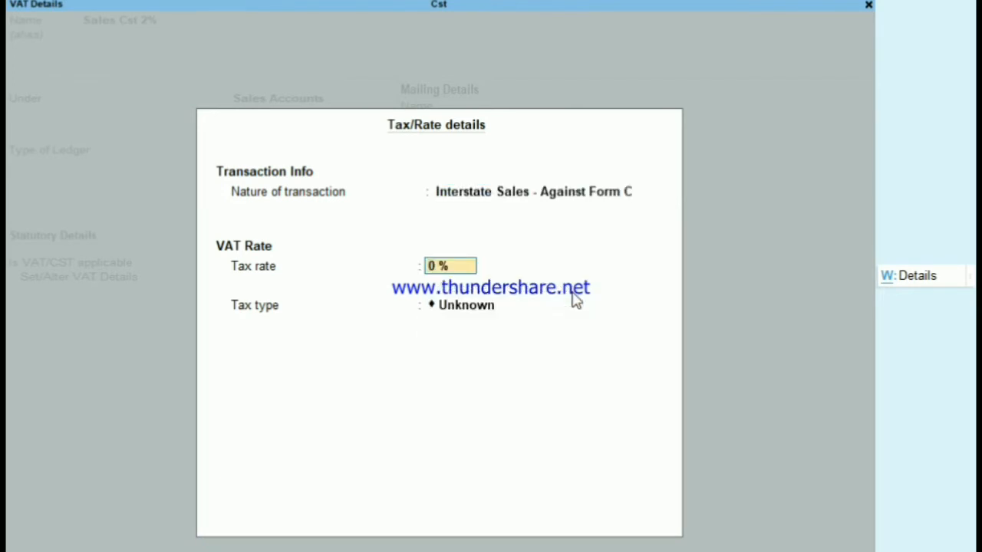
# Step: Set the ledger's tax rate to 2% and save the sales ledger
pyautogui.write('2')
pyautogui.press('Return')
pyautogui.press('Return')
pyautogui.press('Return')
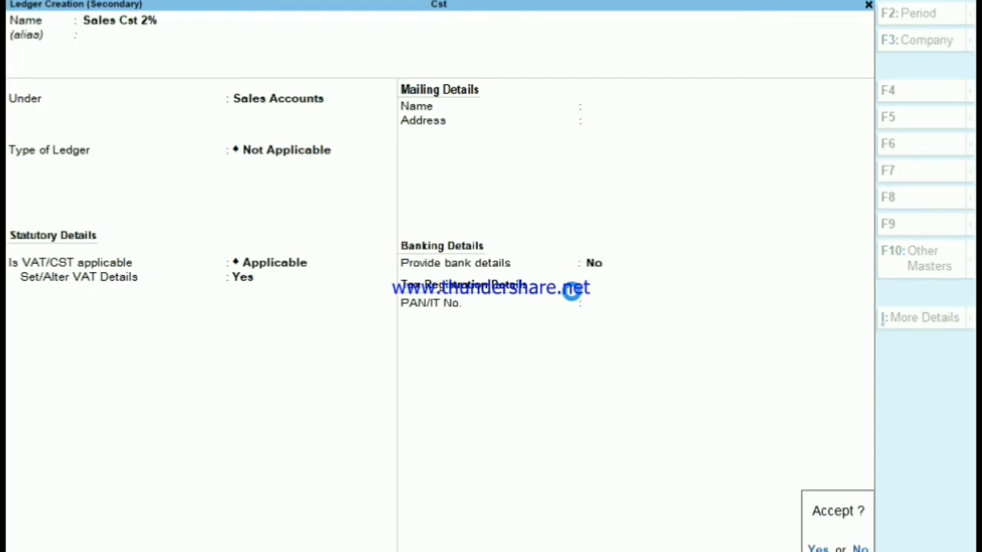
pyautogui.press('Return')
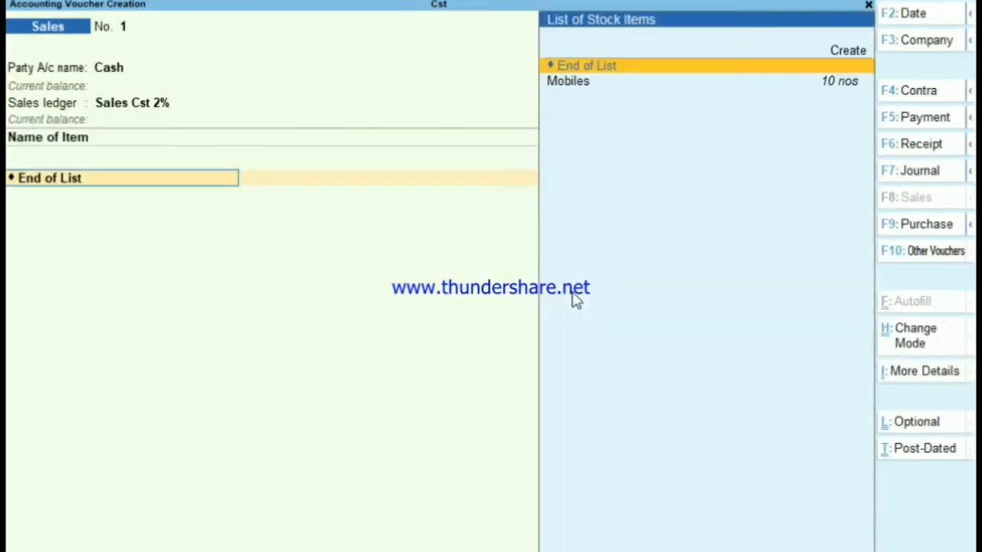
# Step: Enter 10 nos of Mobiles at a rate of 15,000 in the sales voucher and finish the item list
pyautogui.write('M')
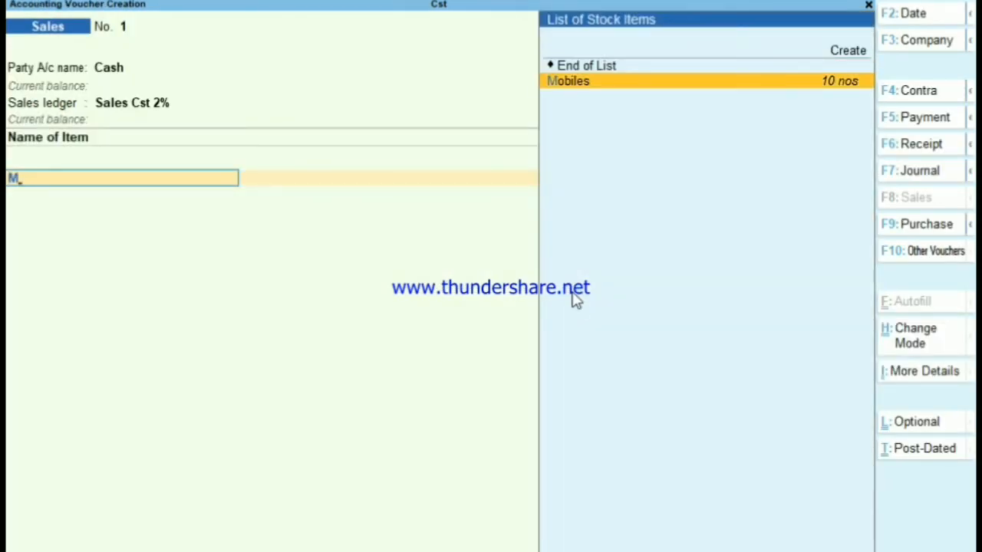
pyautogui.press('Return')
pyautogui.write('10')
pyautogui.press('Return')
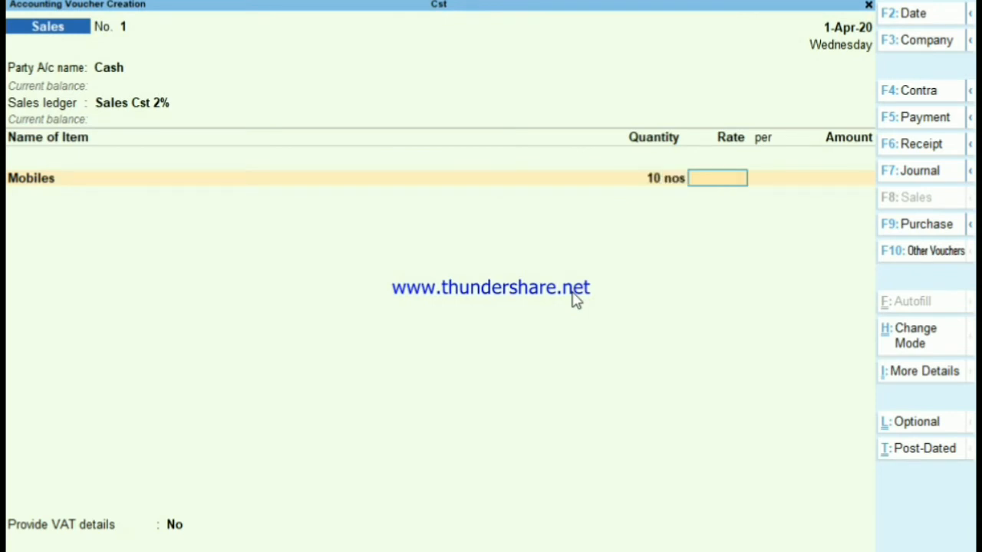
pyautogui.write('15000')
pyautogui.press('Return')
pyautogui.press('Return')
pyautogui.press('Return')
pyautogui.press('Return')
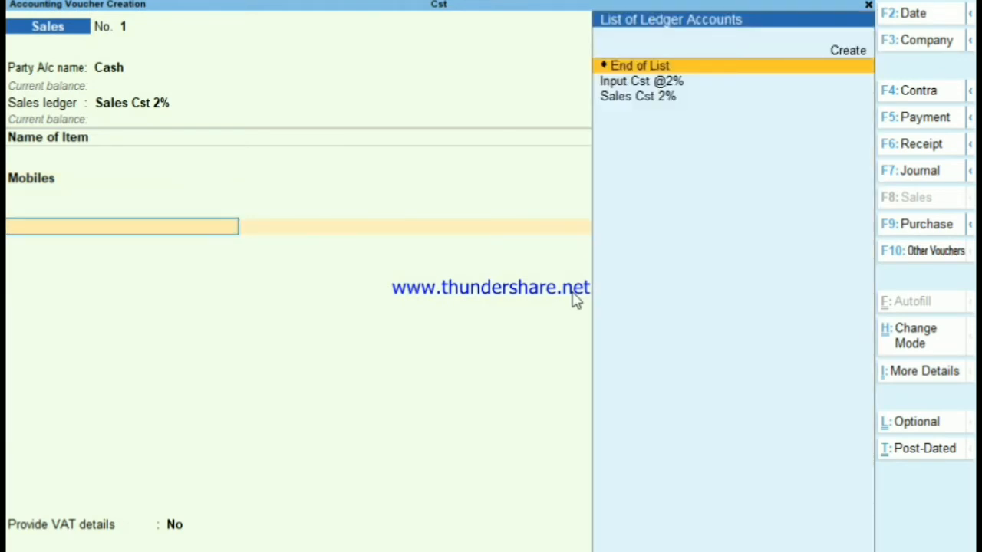
# Step: Start a new ledger named Output Cst @2% from the sales voucher, without an alias
pyautogui.press('alt')
pyautogui.hotkey('alt', 'c')
pyautogui.write('O')
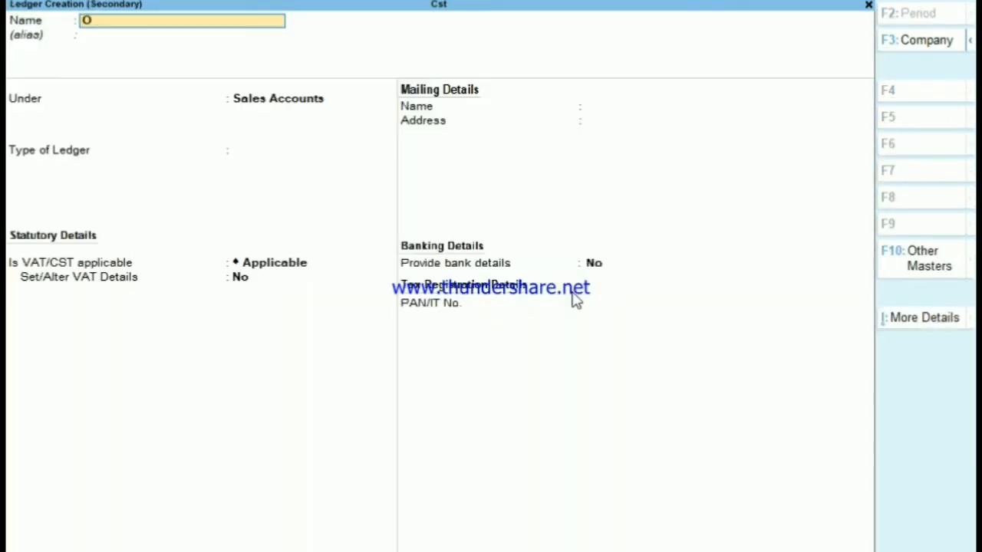
pyautogui.write('utput Cst @')
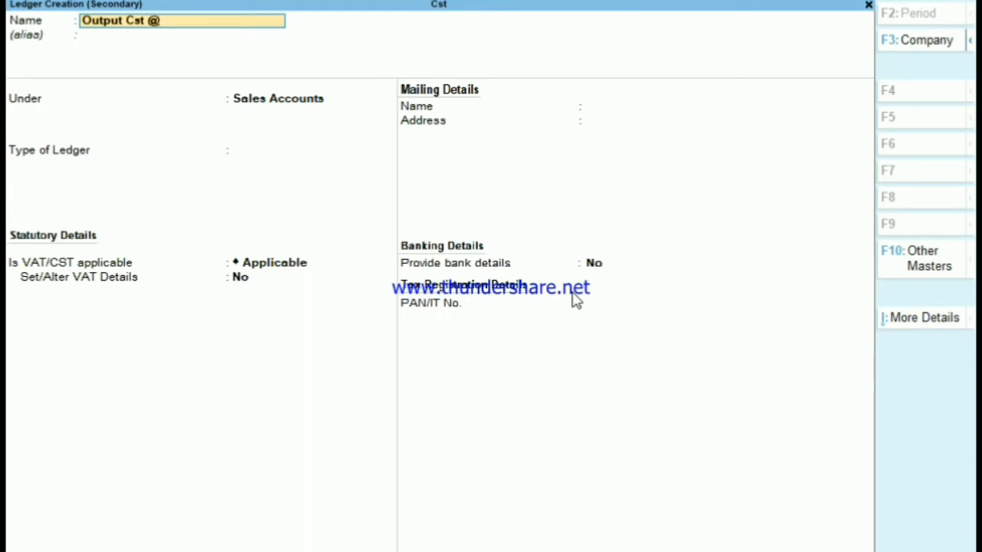
pyautogui.write('2%')
pyautogui.press('Return')
pyautogui.press('Return')
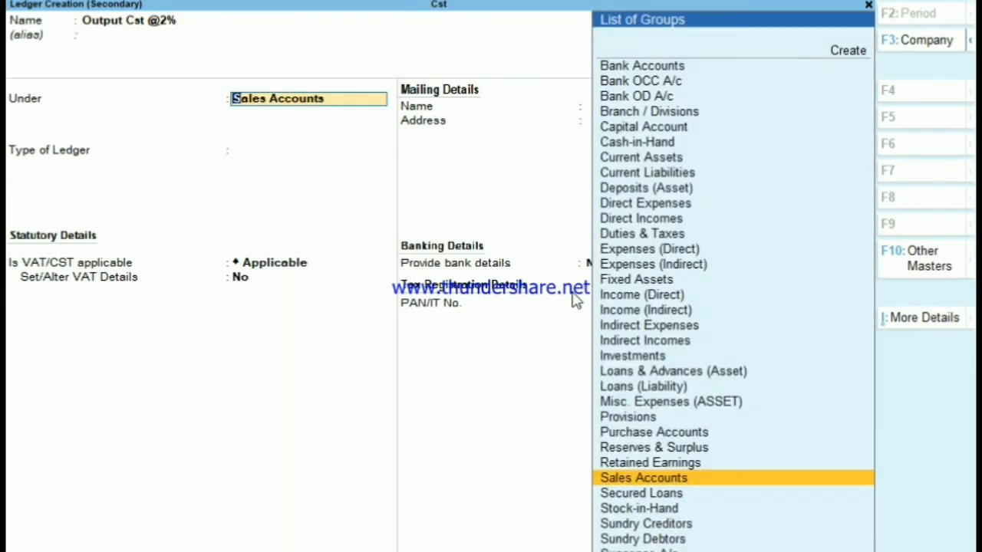
# Step: Place the output tax ledger under Duties & Taxes with CST as the type of duty/tax
pyautogui.write('Du')
pyautogui.press('Return')
pyautogui.press('Up')
pyautogui.press('Return')
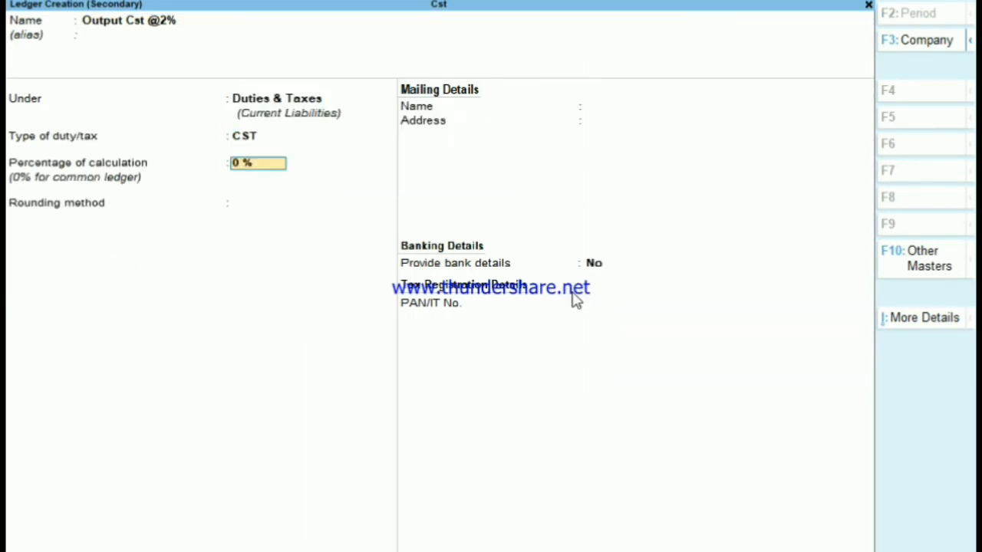
# Step: Keep the calculation percentage at 0%, set Normal Rounding with a limit of 1, and save the output tax ledger
pyautogui.press('Return')
pyautogui.press('Down')
pyautogui.press('Down')
pyautogui.press('Return')
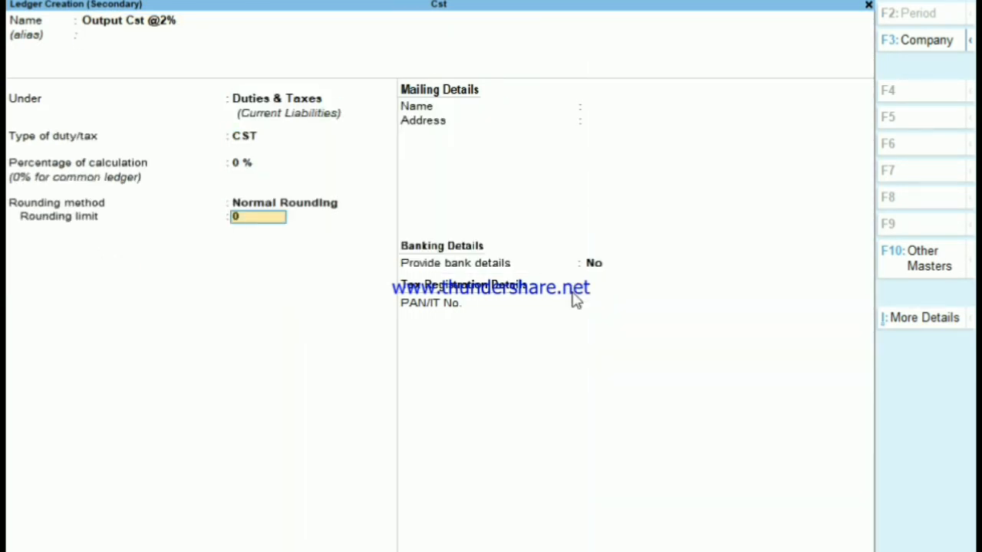
pyautogui.write('1')
pyautogui.press('Return')
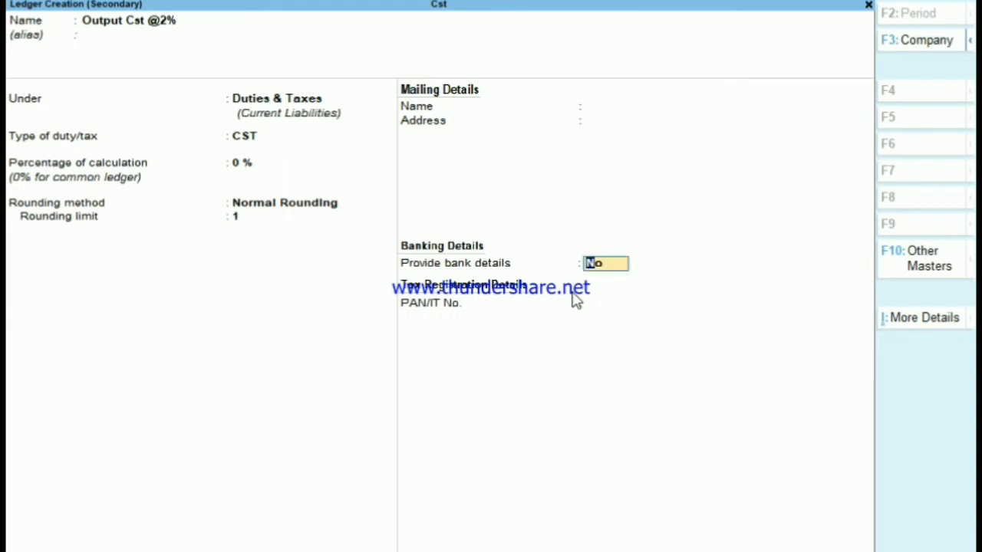
pyautogui.hotkey('ctrl', 'a')
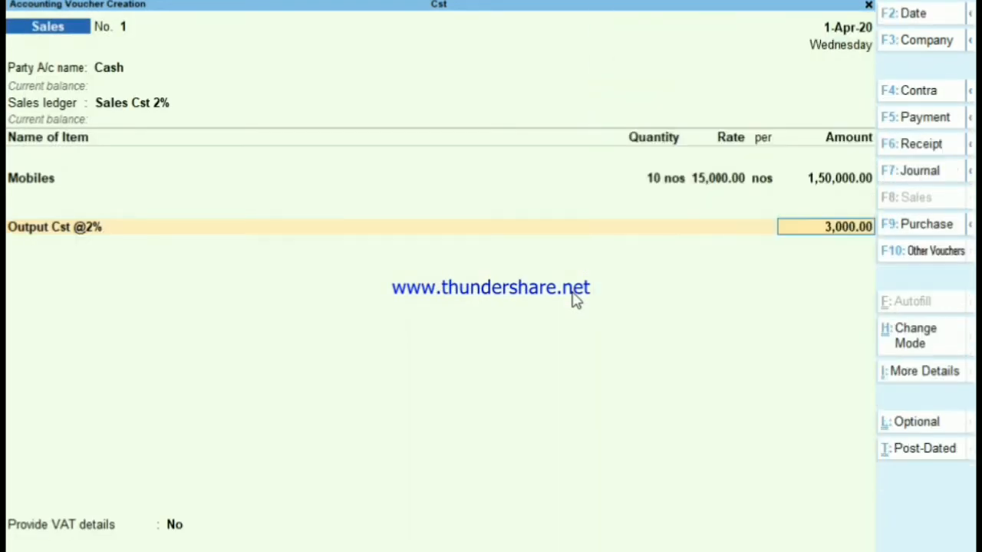
# Step: Preview the sales invoice for printing, examine its item, tax and total lines, and return to the voucher
pyautogui.press('alt')
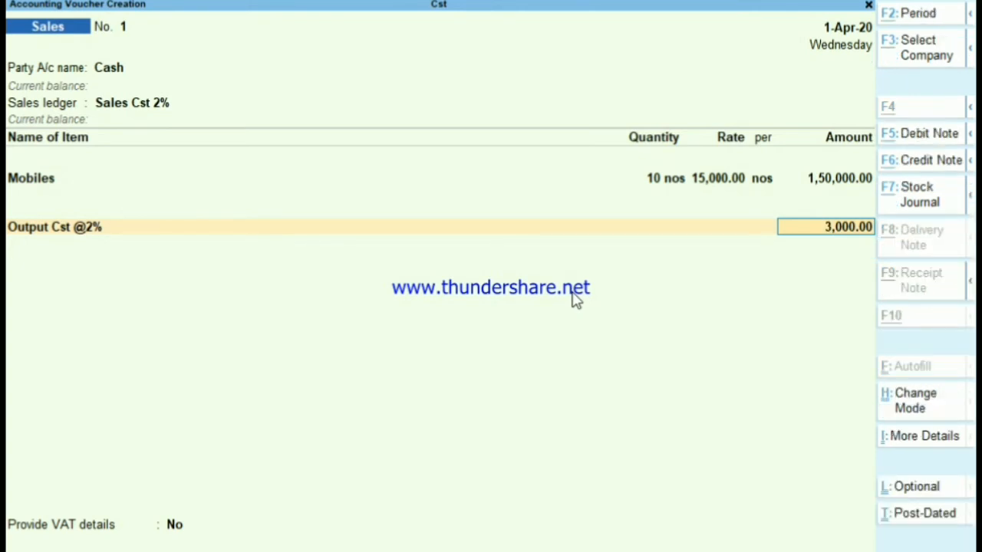
pyautogui.press('ctrl')
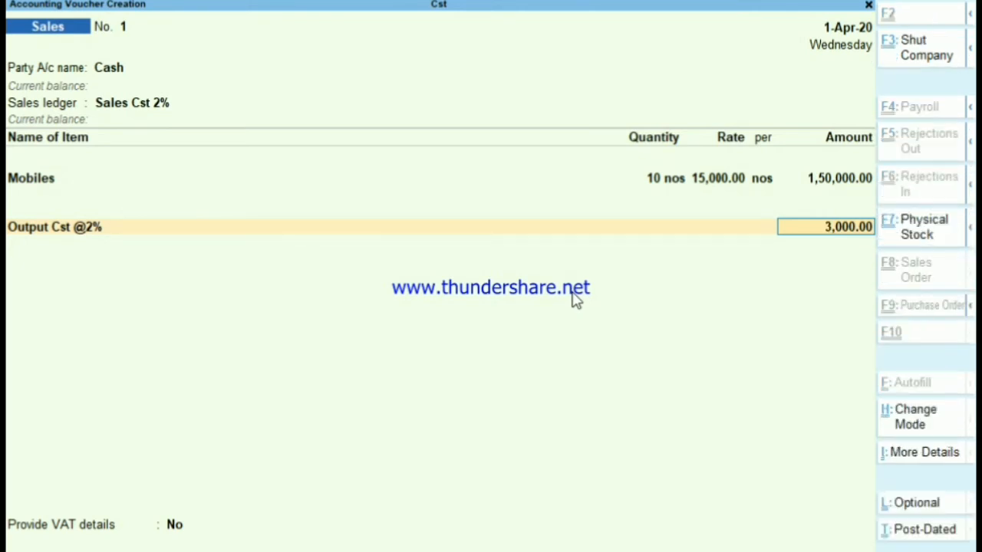
pyautogui.hotkey('ctrl', 'p')
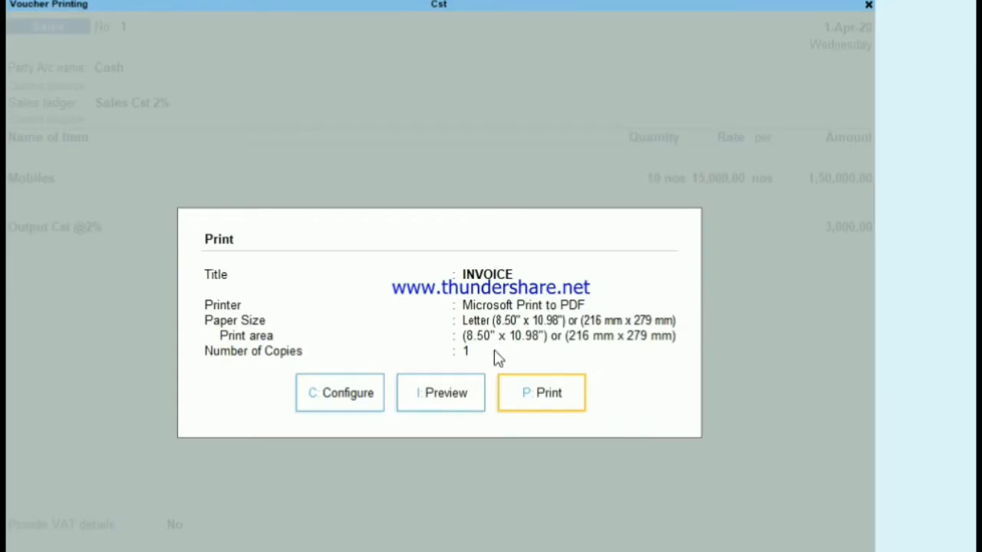
pyautogui.click(435, 392)
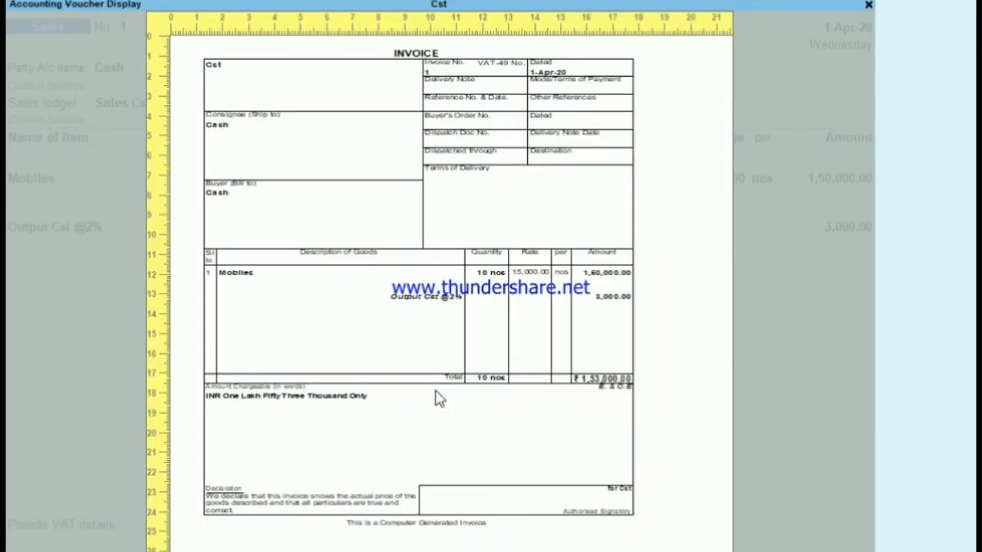
pyautogui.click(435, 396)
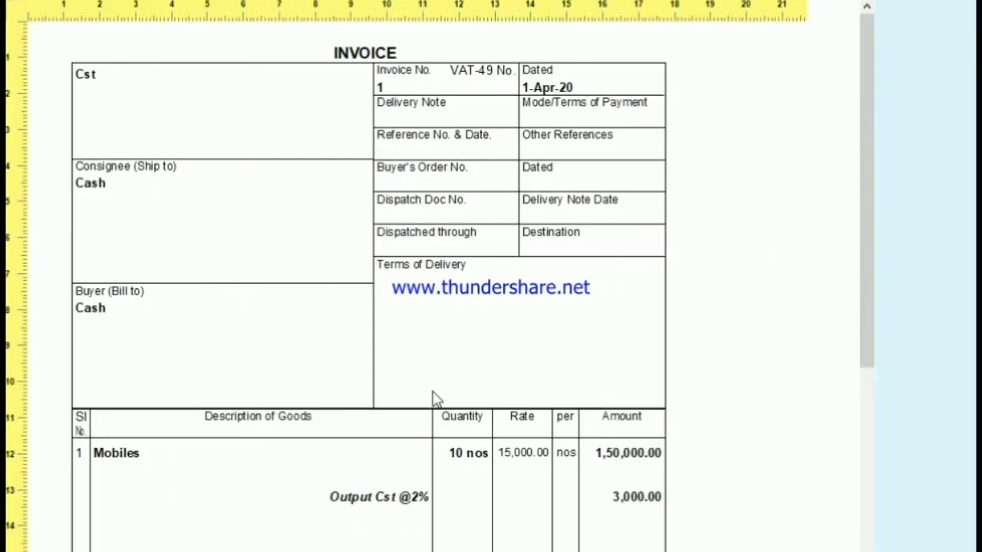
pyautogui.scroll(-1, 507, 231)
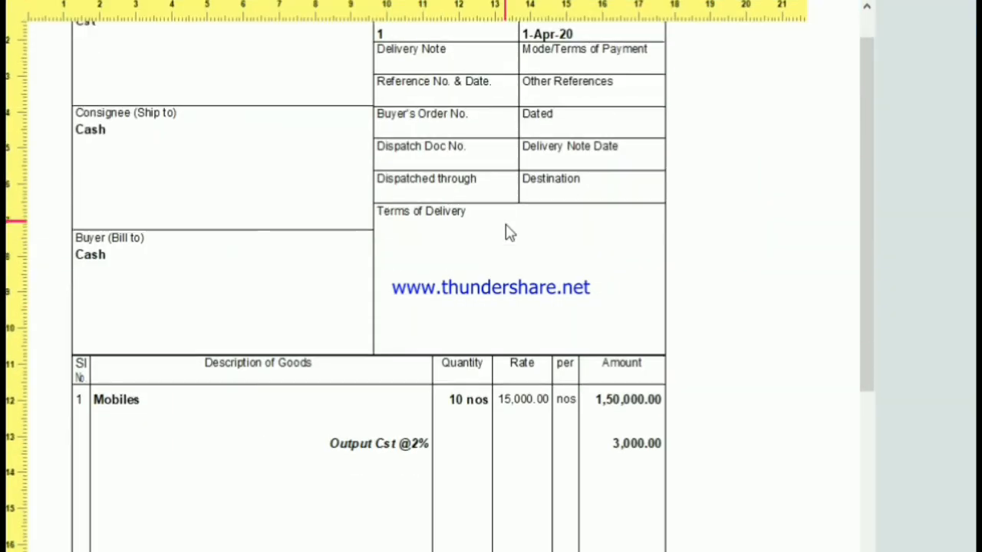
pyautogui.scroll(-4, 507, 230)
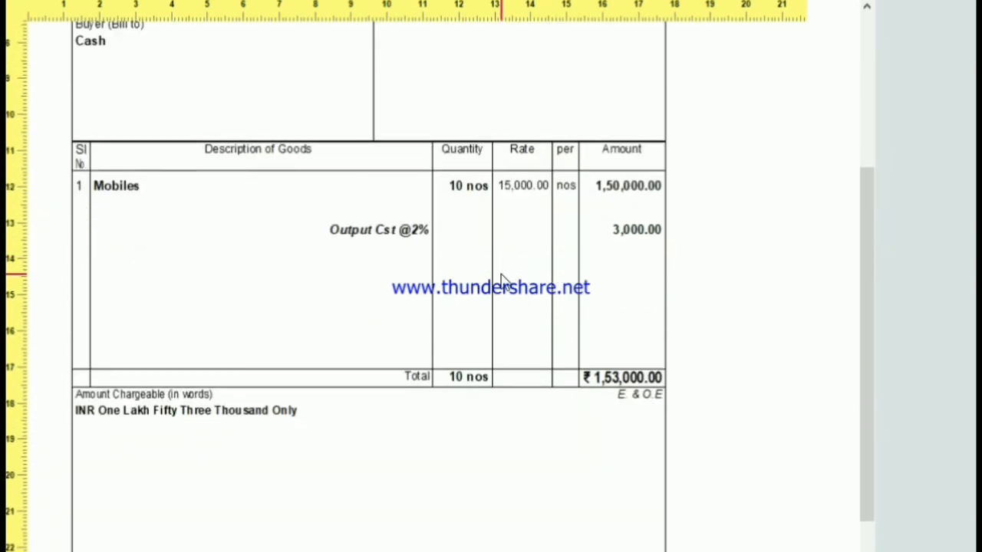
pyautogui.scroll(-2, 503, 280)
pyautogui.scroll(1, 737, 230)
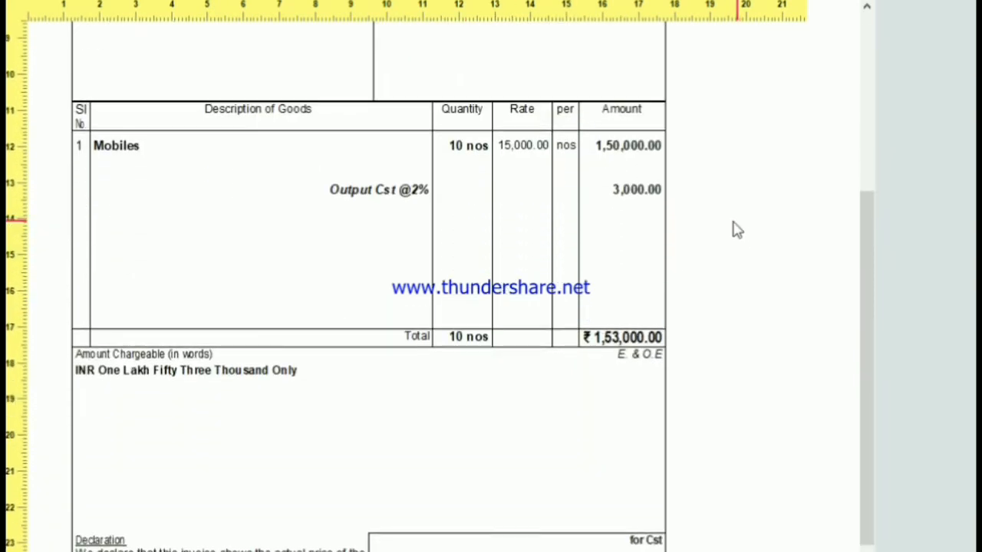
pyautogui.press('Escape')
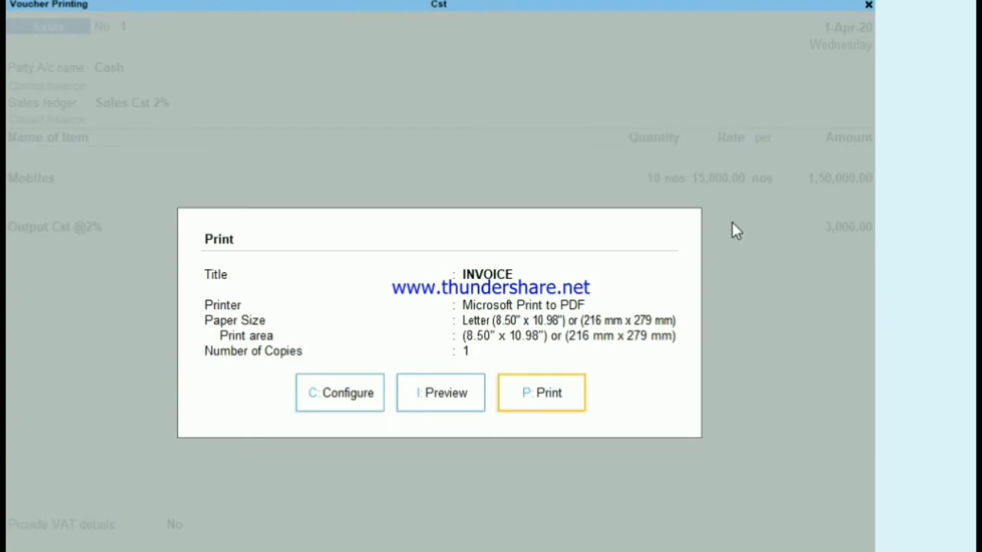
pyautogui.press('Escape')
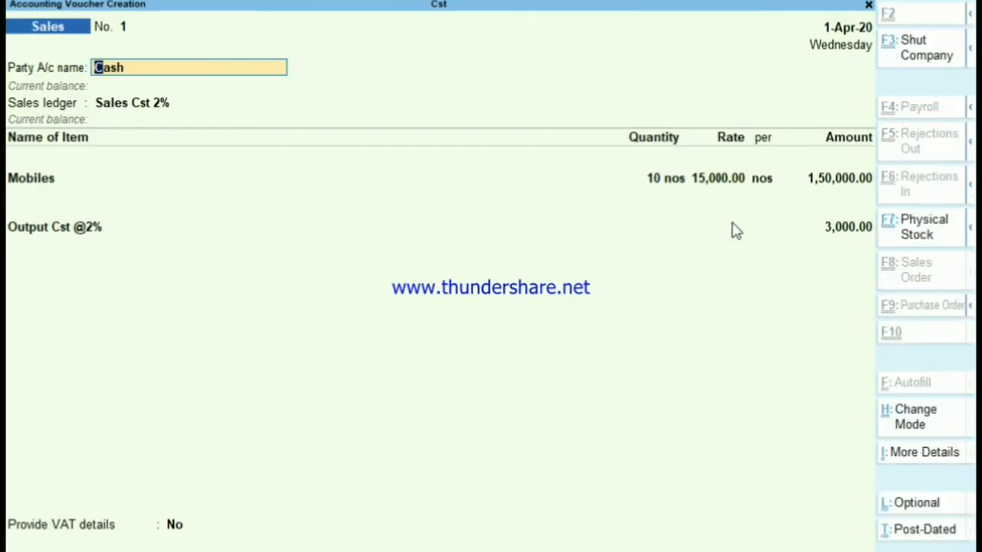
# Step: Save the sales voucher and return to the Gateway of Tally
pyautogui.hotkey('ctrl', 'a')
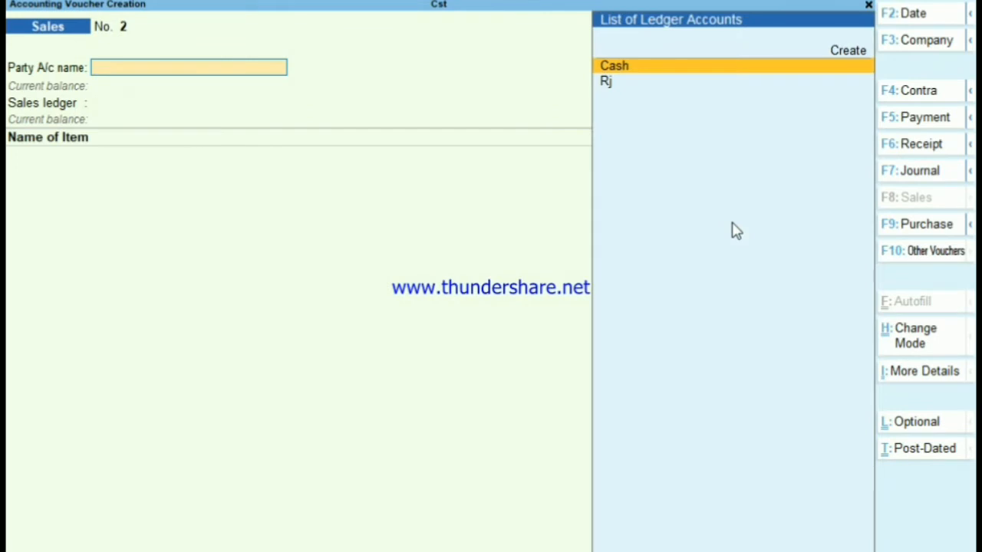
pyautogui.press('Escape')
# Step: Try to open the VAT reports among the additional reports and decline visiting TallyHelp
pyautogui.press('Down')
pyautogui.press('Down')
pyautogui.press('Down')
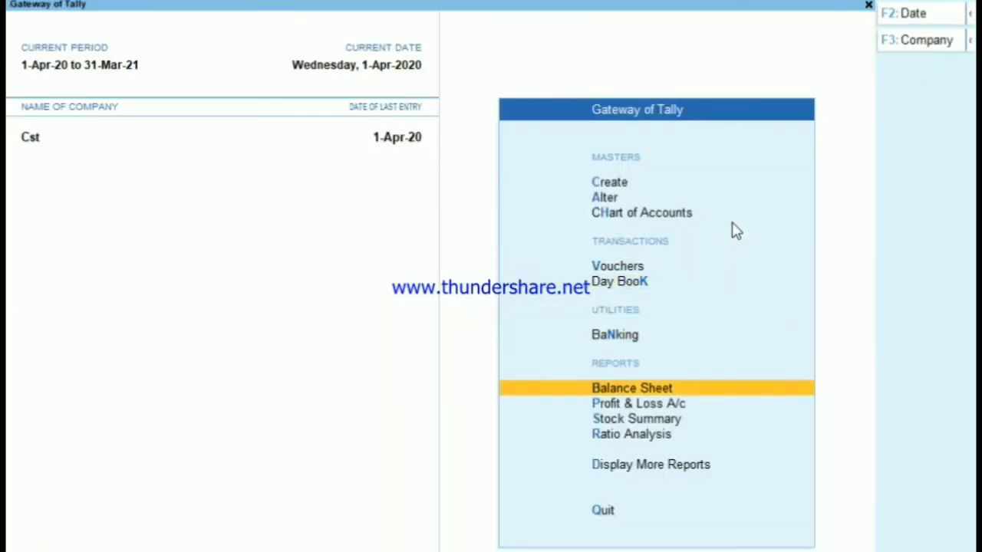
pyautogui.press('Down')
pyautogui.press('Down')
pyautogui.press('Down')
pyautogui.press('Down')
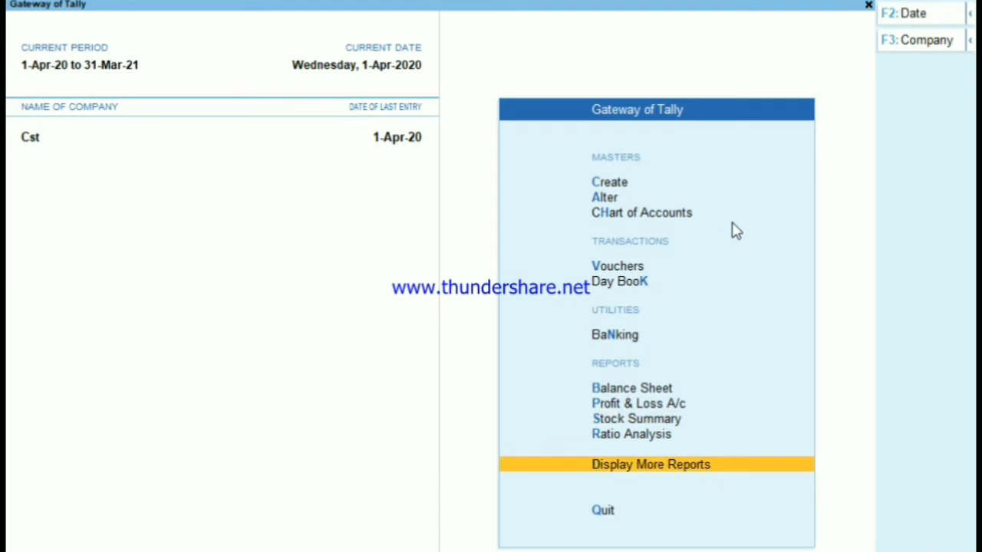
pyautogui.press('Return')
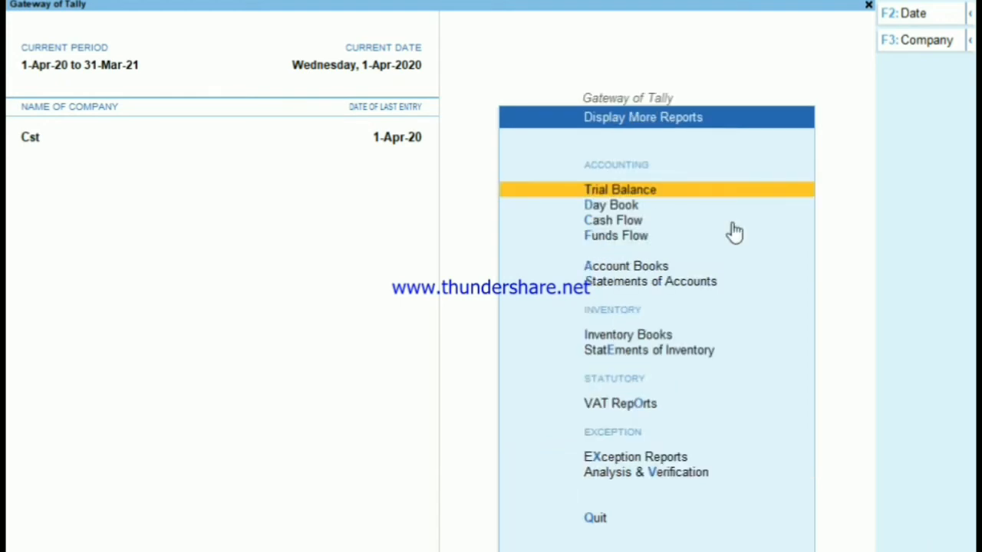
pyautogui.press('Down')
pyautogui.press('Down')
pyautogui.press('Down')
pyautogui.press('Down')
pyautogui.press('Down')
pyautogui.press('Down')
pyautogui.press('Down')
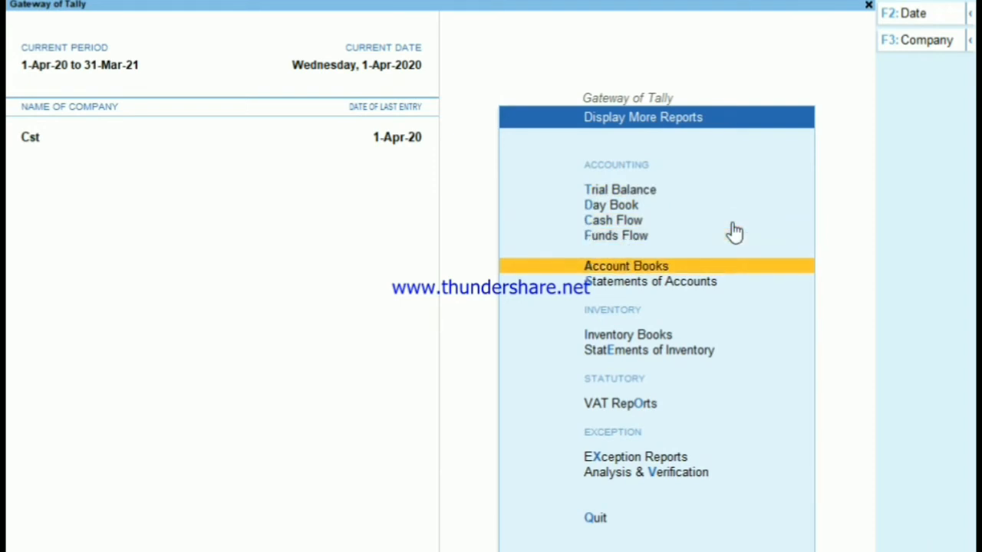
pyautogui.press('Down')
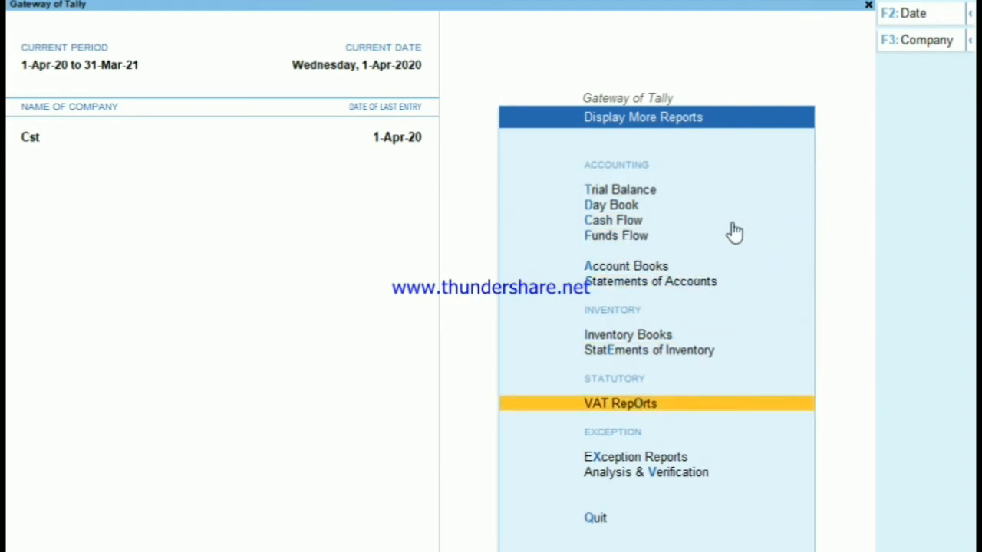
pyautogui.press('Return')
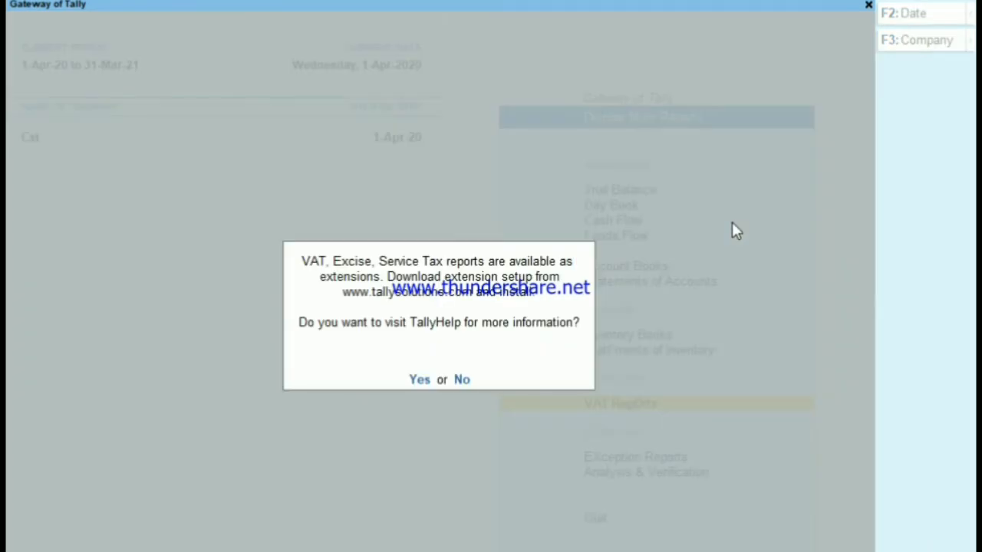
pyautogui.press('n')
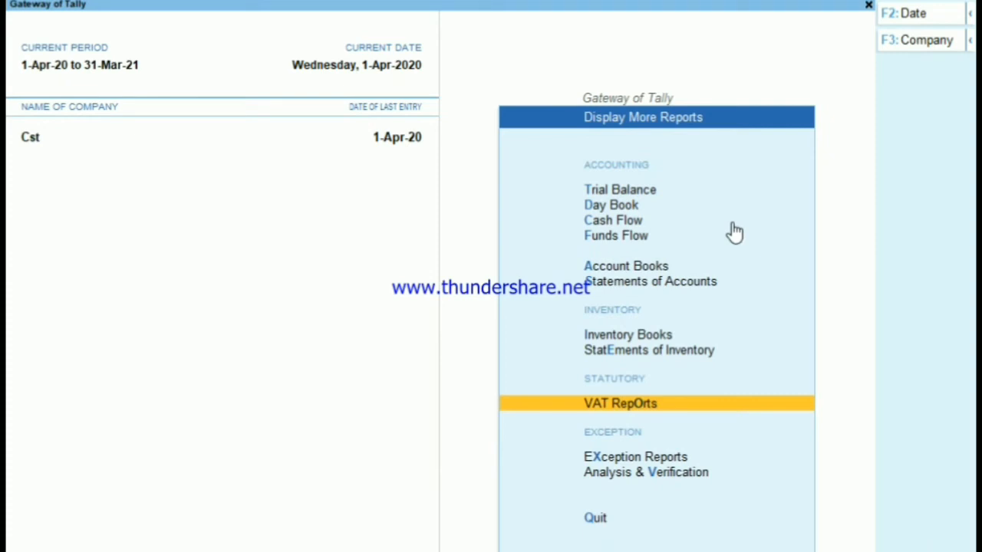
# Step: Display the Trial Balance in detailed form
pyautogui.press('Up')
pyautogui.press('Up')
pyautogui.press('Up')
pyautogui.press('Up')
pyautogui.press('Up')
pyautogui.press('Up')
pyautogui.press('Up')
pyautogui.press('Up')
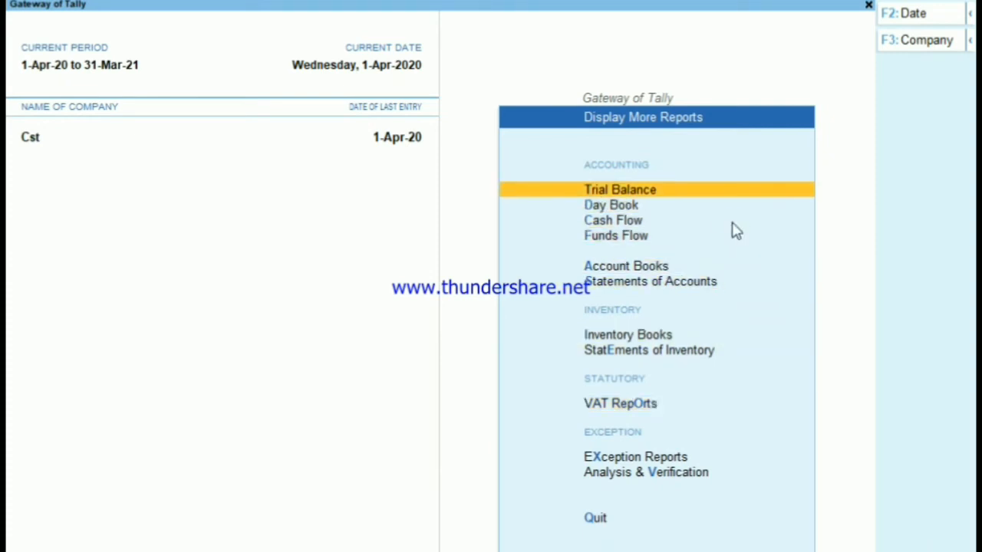
pyautogui.press('Return')
pyautogui.hotkey('alt', 'F5')
# Step: Examine the ledgers in the Trial Balance's Duties & Taxes group and return to the Gateway of Tally
pyautogui.press('Down')
pyautogui.press('Down')
pyautogui.press('Down')
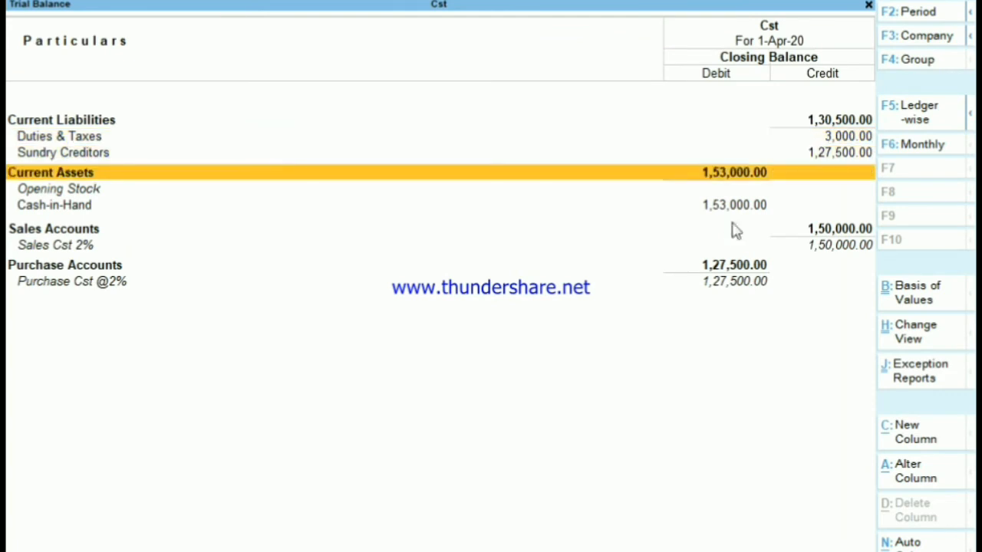
pyautogui.press('Down')
pyautogui.press('Up')
pyautogui.press('Up')
pyautogui.press('Up')
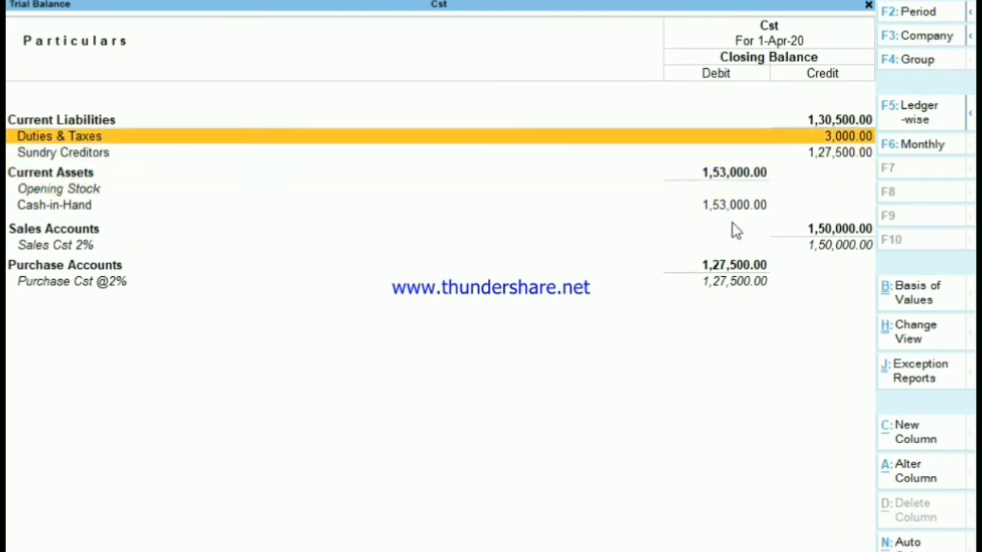
pyautogui.press('Return')
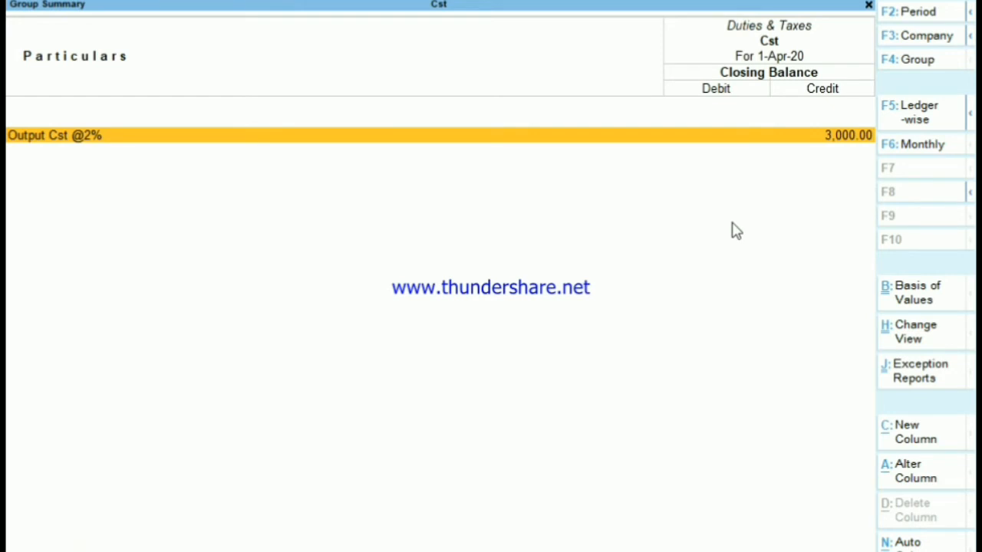
pyautogui.press('Escape')
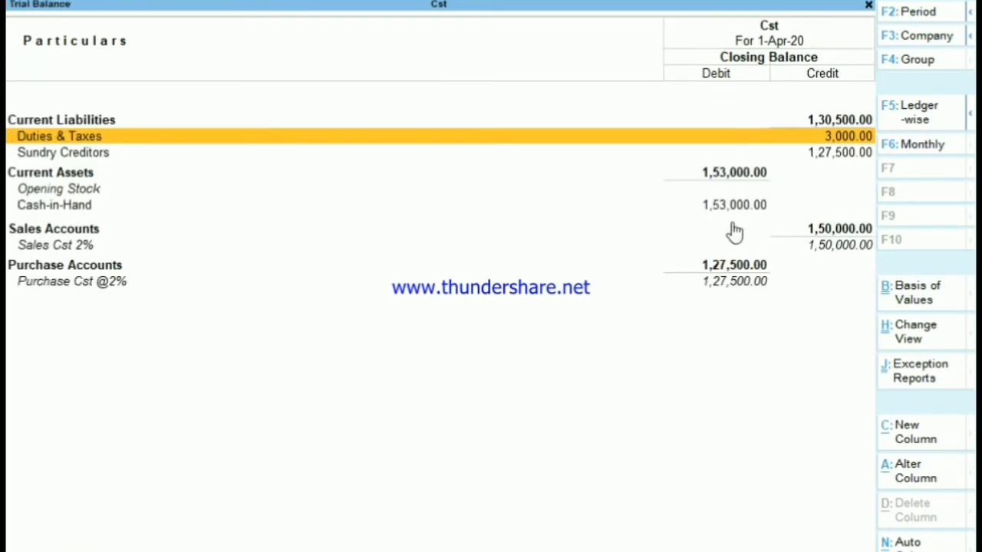
pyautogui.press('Escape')
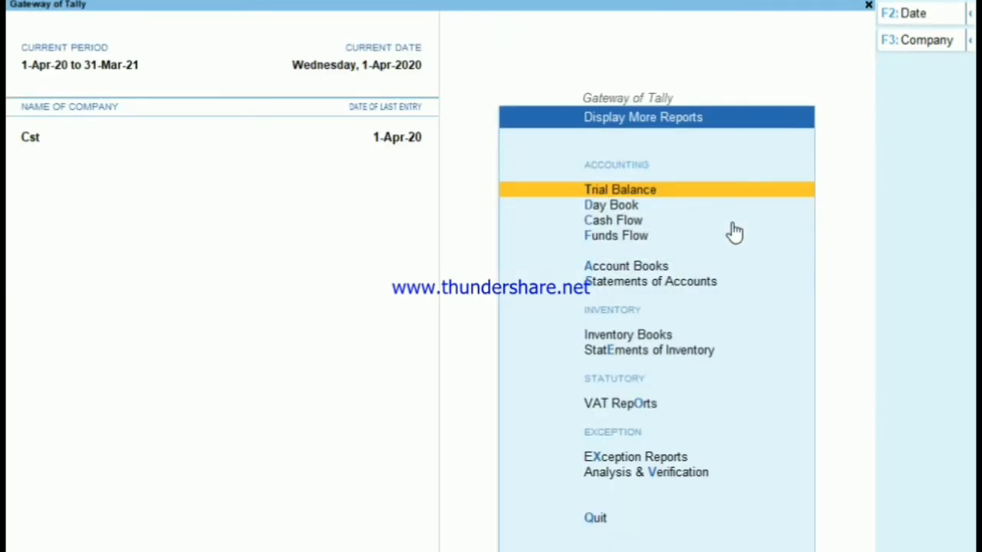
pyautogui.press('Escape')
# Step: Open the Day Book to list the recorded vouchers
pyautogui.press('Up')
pyautogui.press('Up')
pyautogui.press('Up')
pyautogui.press('Up')
pyautogui.press('Up')
pyautogui.press('Up')
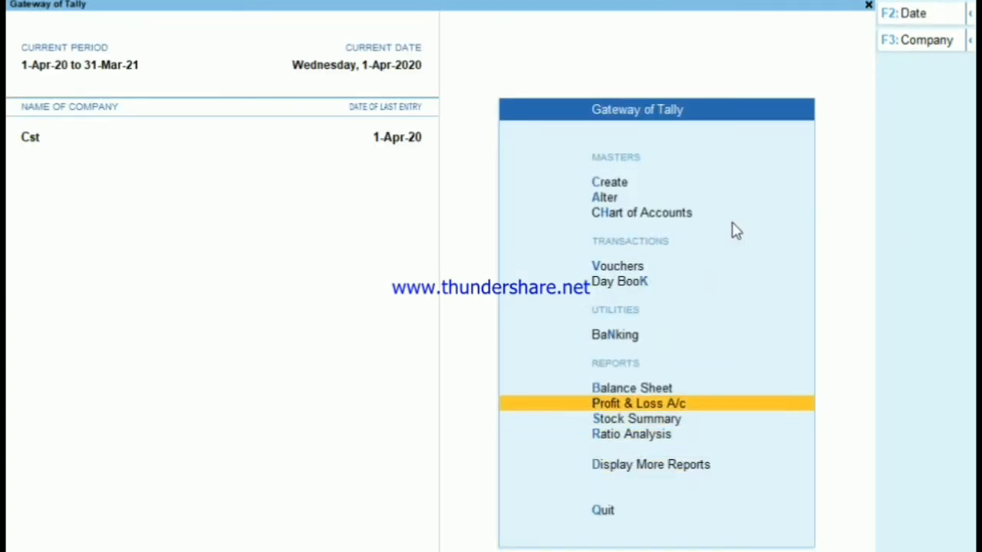
pyautogui.press('Up')
pyautogui.press('Down')
pyautogui.press('Return')
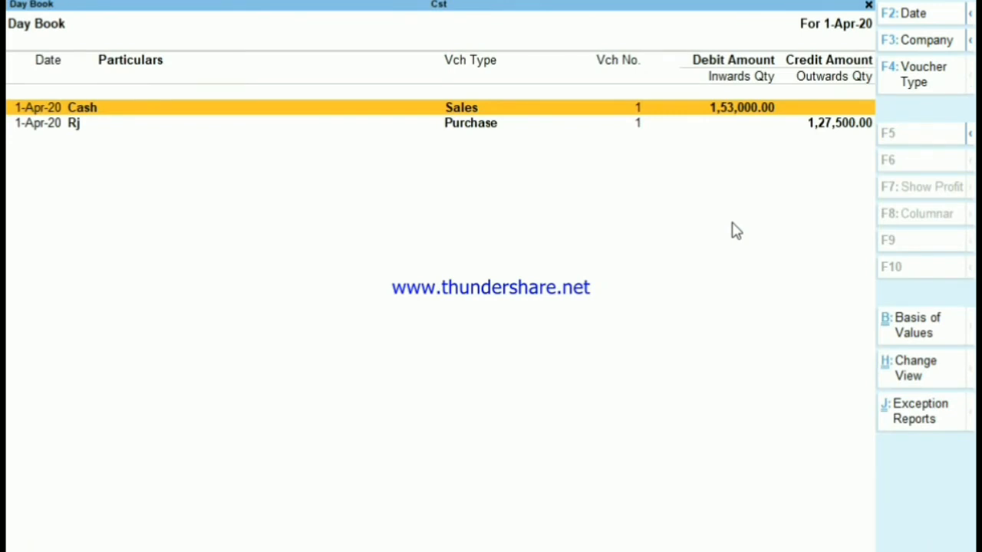
# Step: Examine the item and output CST lines of the cash sales voucher, and return to the Gateway of Tally
pyautogui.press('Down')
pyautogui.press('Up')
pyautogui.press('Return')
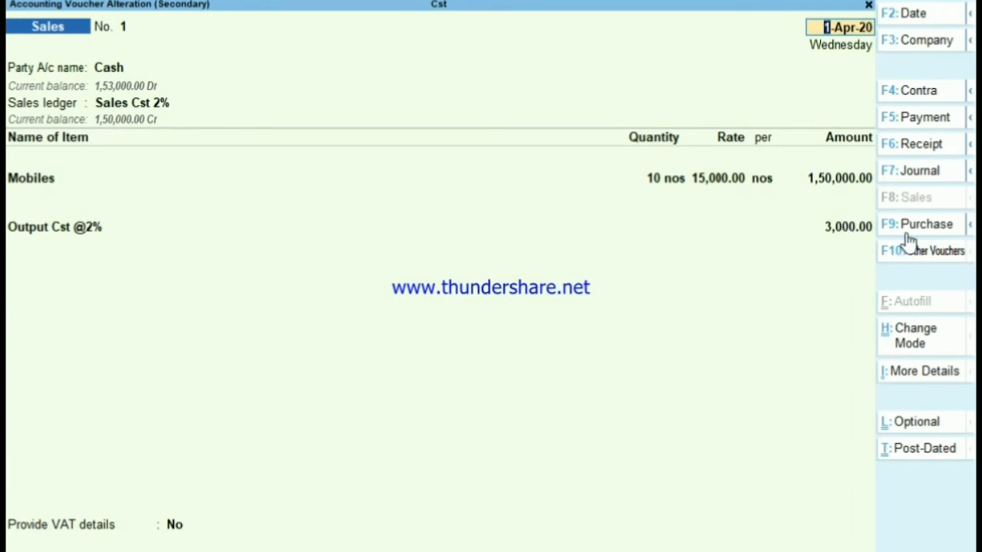
pyautogui.press('Escape')
pyautogui.press('Escape')
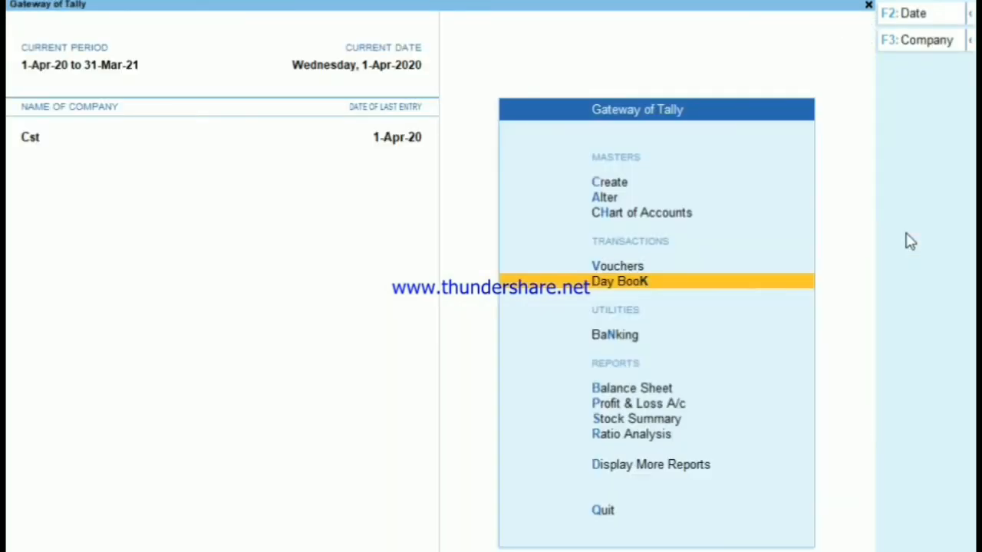
# Step: Examine the item and input CST lines of the purchase voucher in the Day Book, and close it without altering it
pyautogui.press('Return')
pyautogui.press('Down')
pyautogui.press('Return')
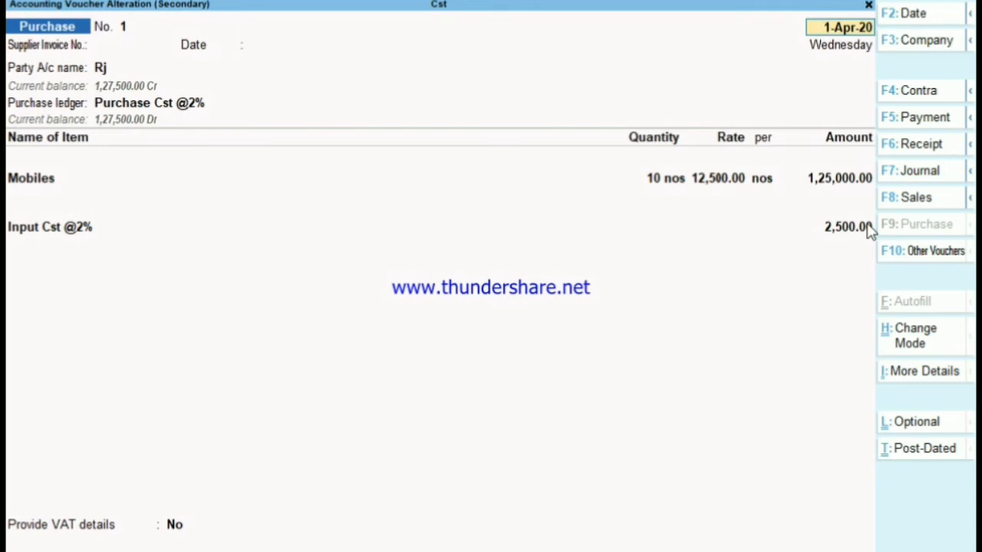
pyautogui.press('BackSpace')
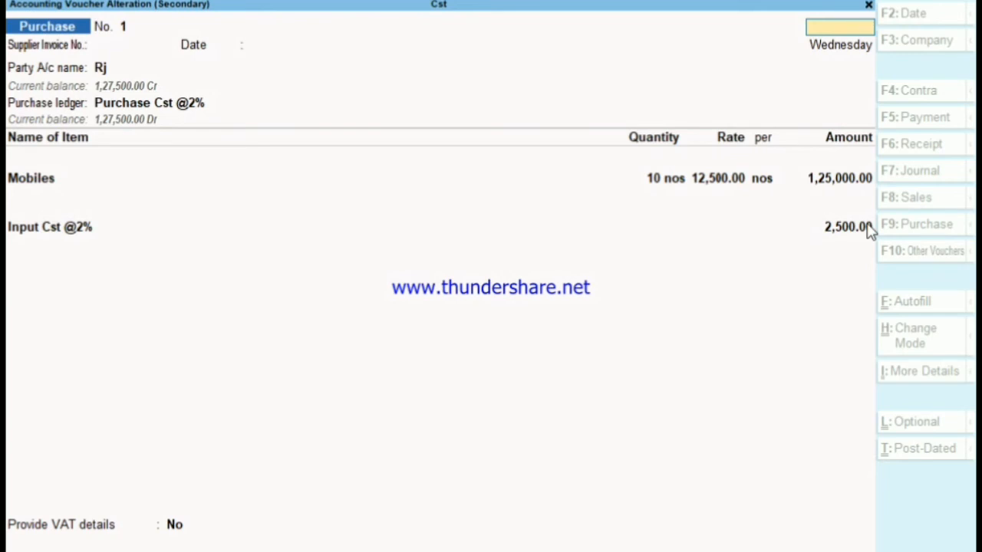
pyautogui.press('Escape')
pyautogui.press('Escape')
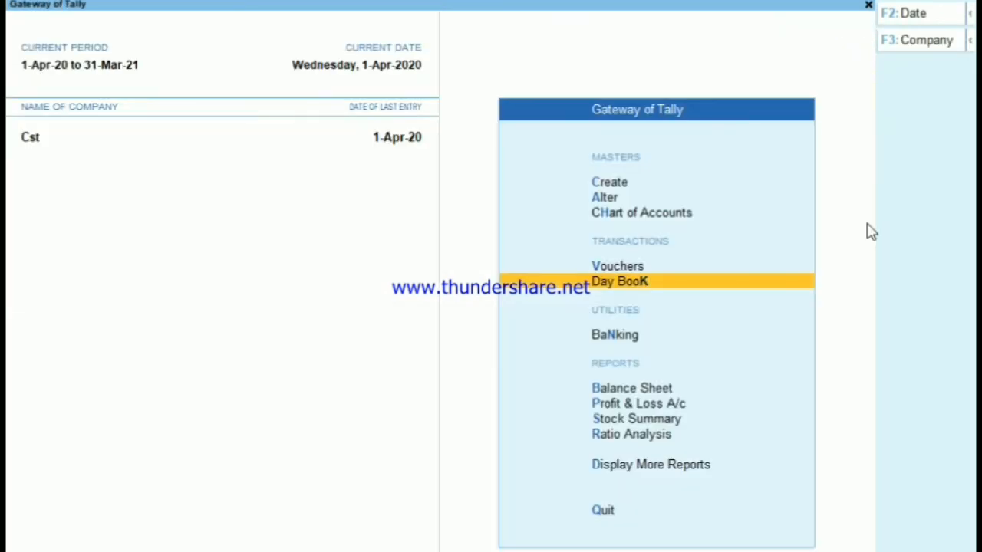
# Step: Try the VAT reports again, decline visiting TallyHelp, and return to the Gateway of Tally
pyautogui.press('Down')
pyautogui.press('Down')
pyautogui.press('Down')
pyautogui.press('Down')
pyautogui.press('Down')
pyautogui.press('Down')
pyautogui.press('Return')
pyautogui.press('Down')
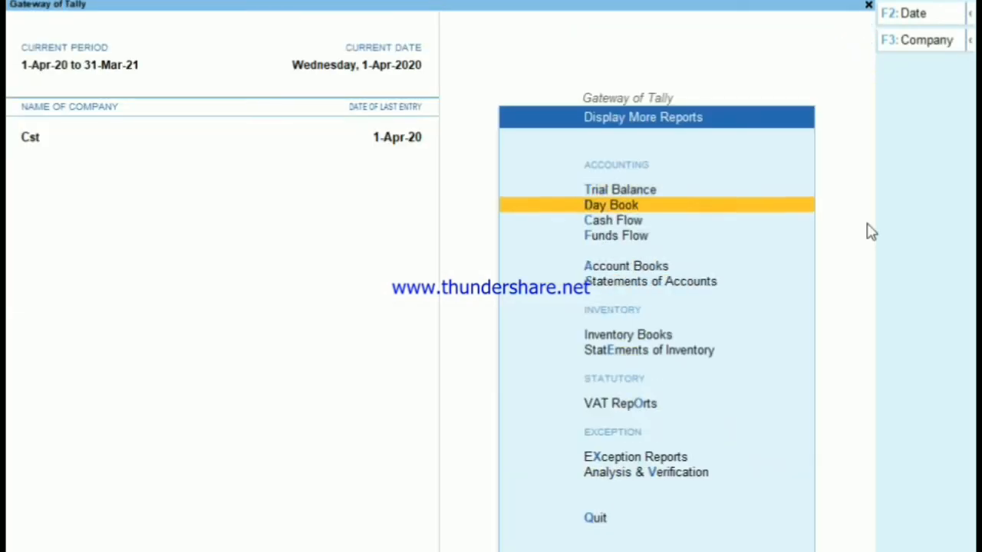
pyautogui.press('Down')
pyautogui.press('Down')
pyautogui.press('Down')
pyautogui.press('Down')
pyautogui.press('Down')
pyautogui.press('Down')
pyautogui.press('Down')
pyautogui.press('Down')
pyautogui.press('Up')
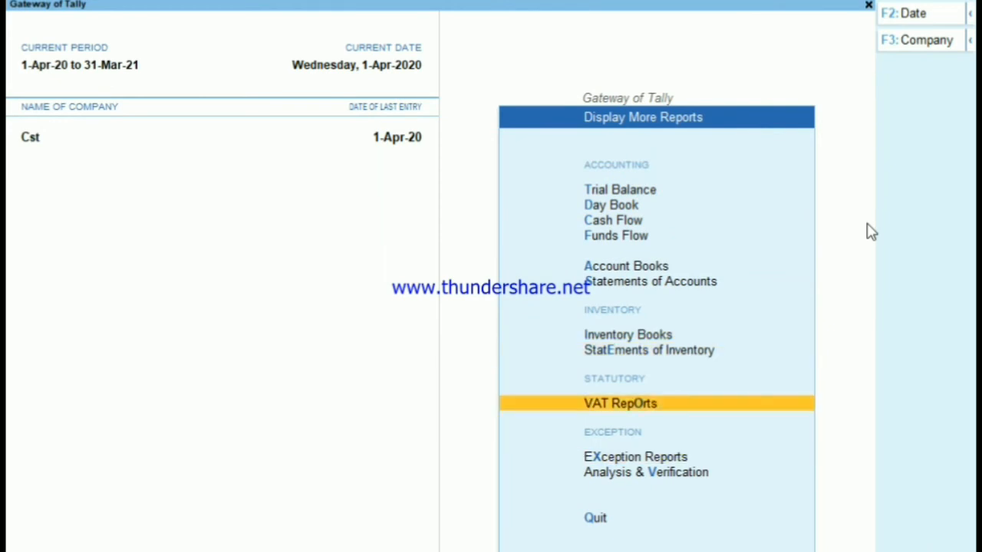
pyautogui.press('Return')
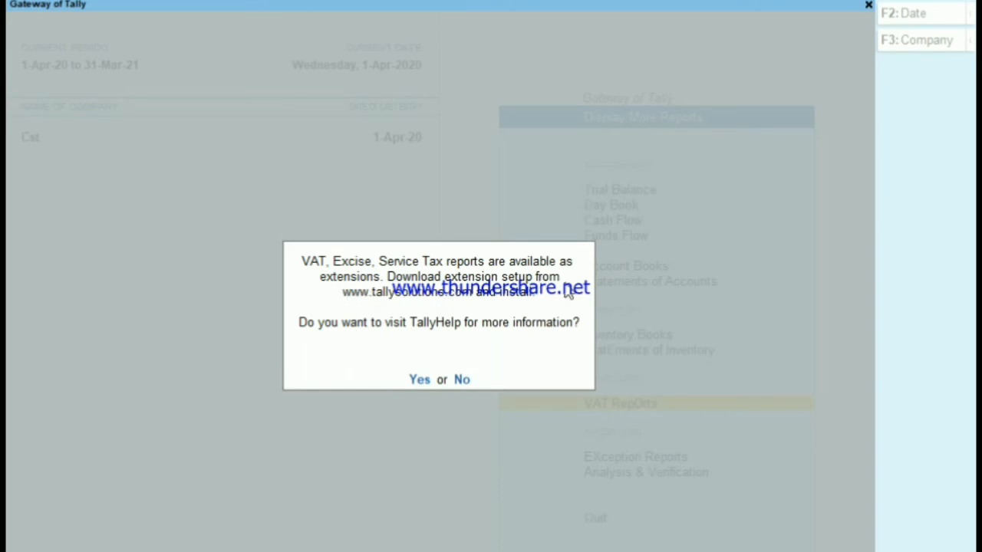
pyautogui.press('n')
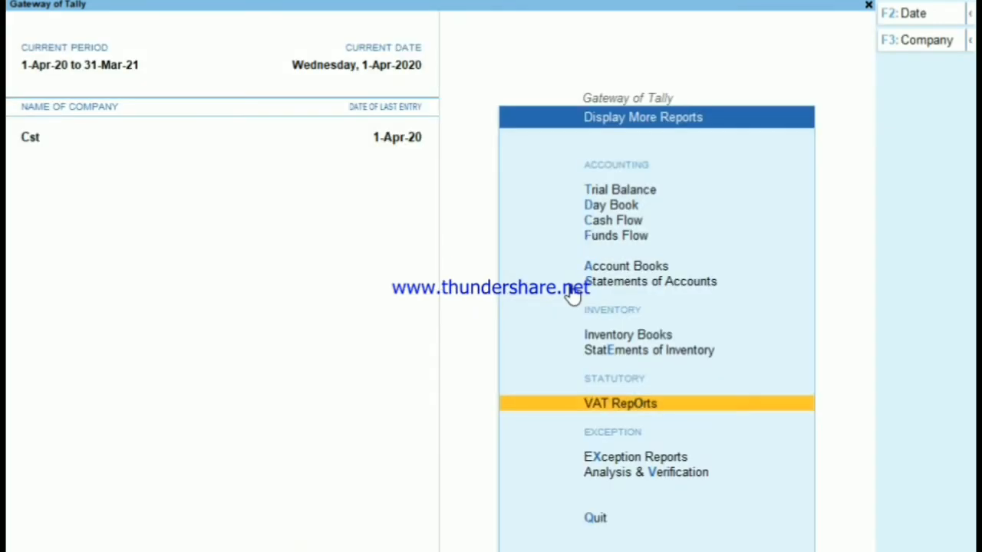
pyautogui.press('Escape')
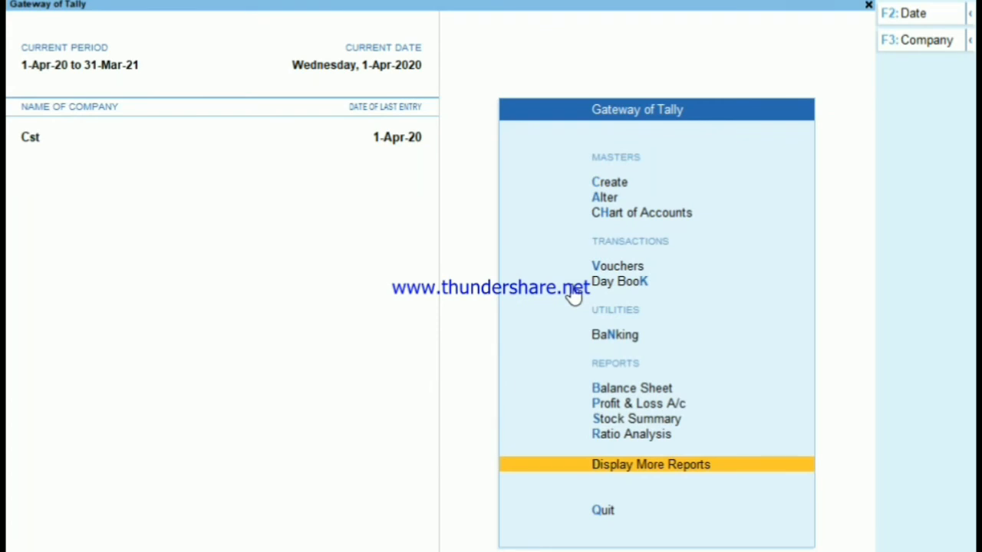
# Step: Review the output CST amount in the cash sales voucher from the Day Book and close the voucher
pyautogui.press('Up')
pyautogui.press('Up')
pyautogui.press('Up')
pyautogui.press('Up')
pyautogui.press('Up')
pyautogui.press('Up')
pyautogui.press('Return')
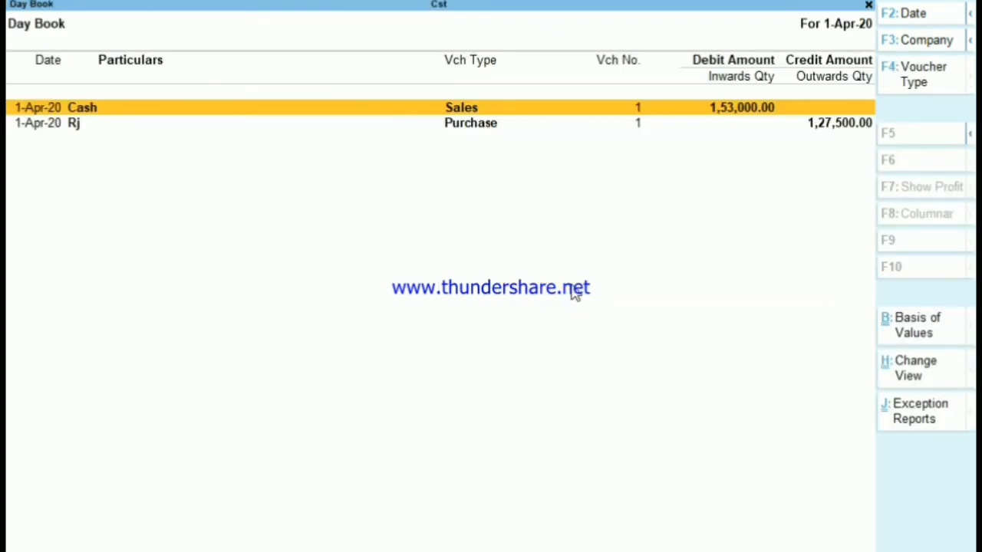
pyautogui.press('Return')
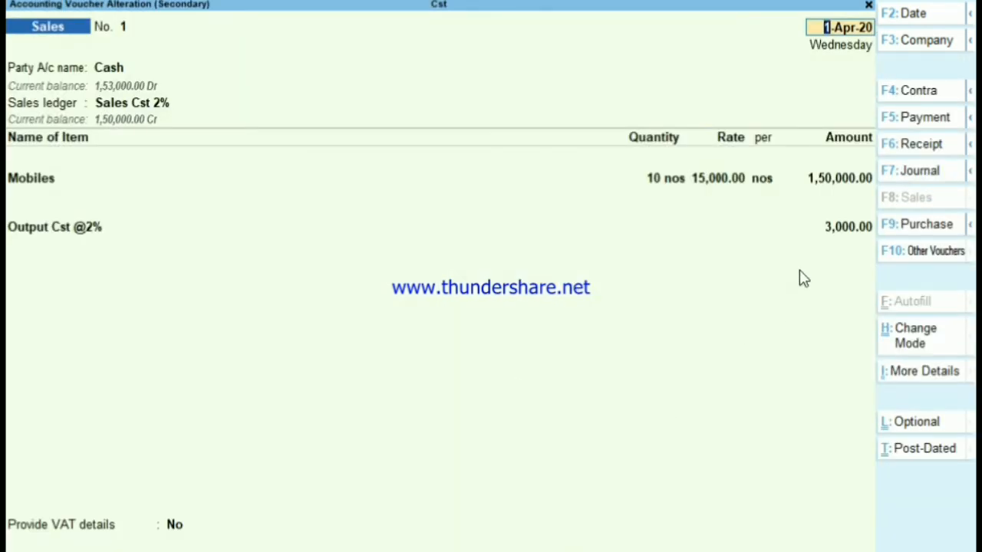
pyautogui.press('Escape')
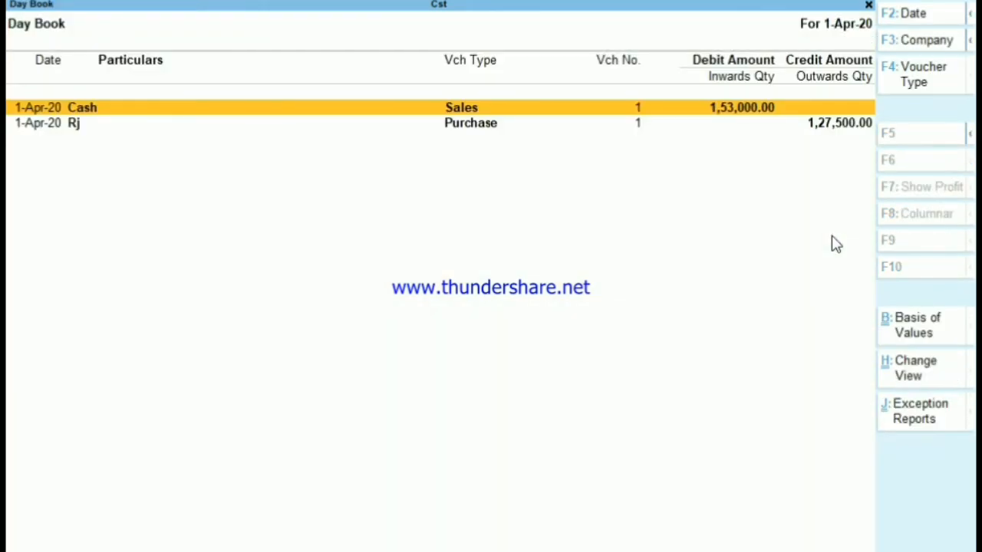
# Step: Review the input CST amount in the purchase voucher and leave the Day Book without altering the voucher
pyautogui.press('Down')
pyautogui.press('Return')
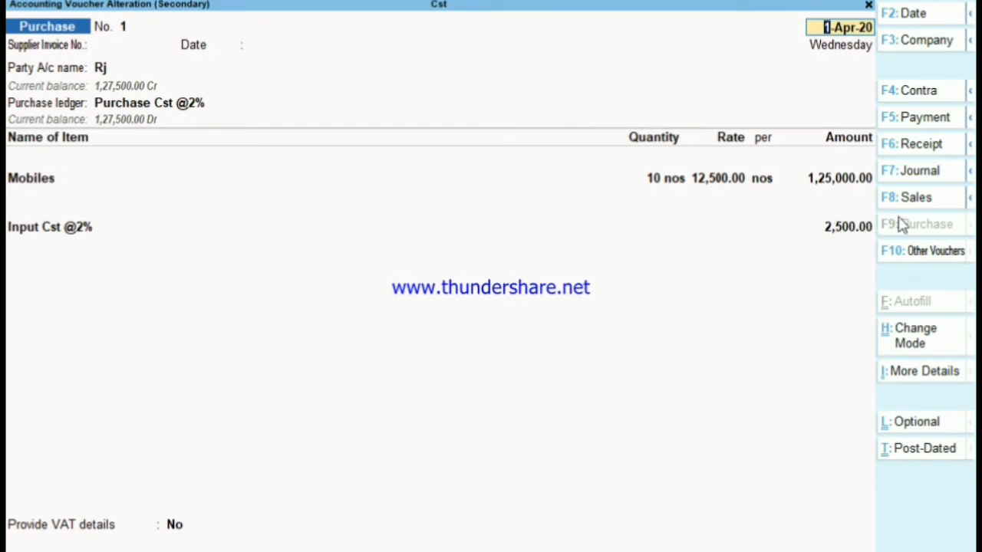
pyautogui.press('BackSpace')
pyautogui.press('Escape')
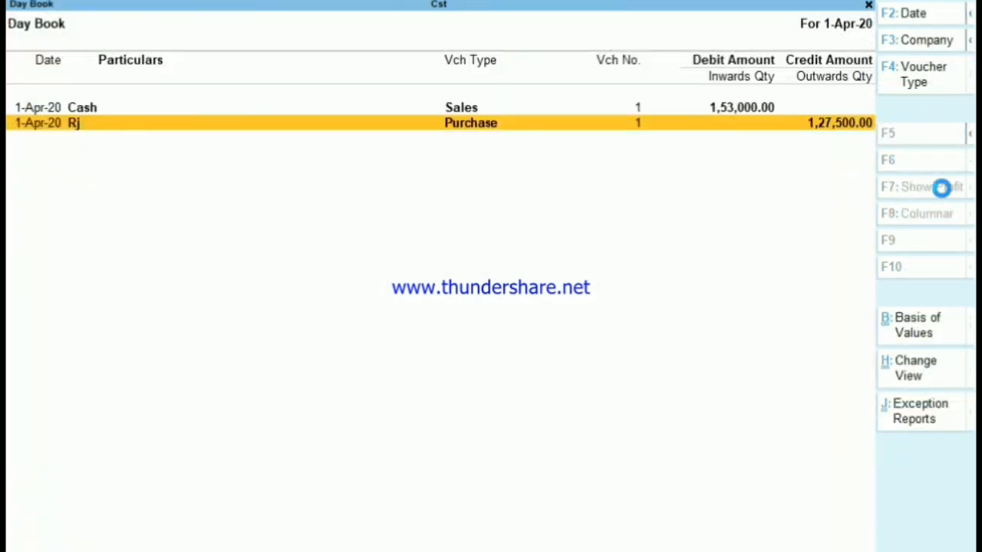
pyautogui.press('Escape')
# Step: Start a journal voucher and debit the Output Cst @2% ledger with 3,000
pyautogui.press('Up')
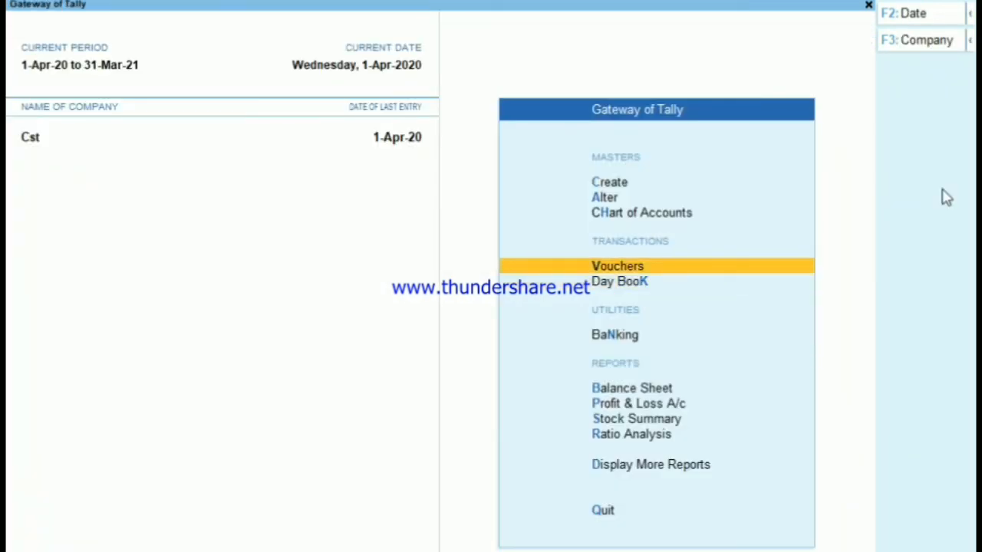
pyautogui.press('Return')
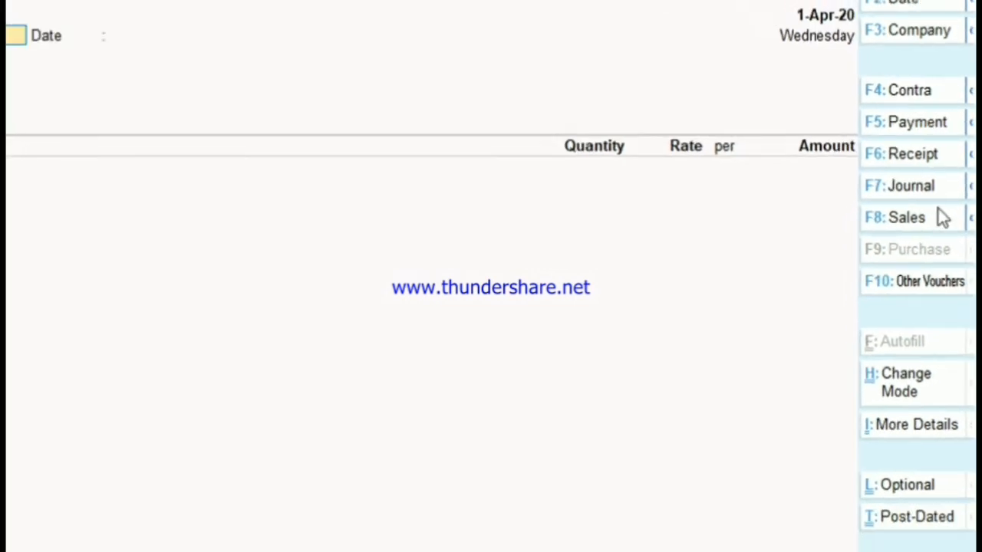
pyautogui.press('F7')
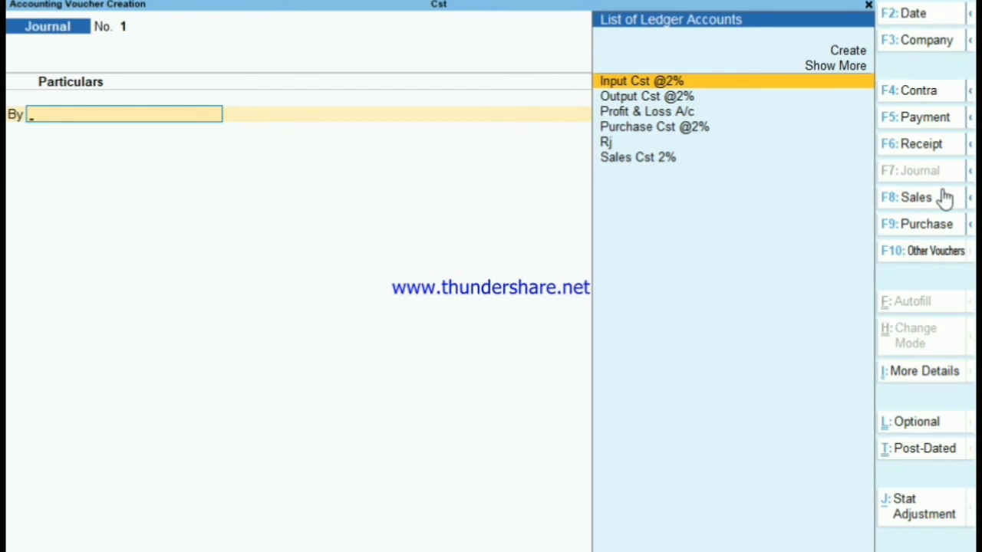
pyautogui.write('Ou')
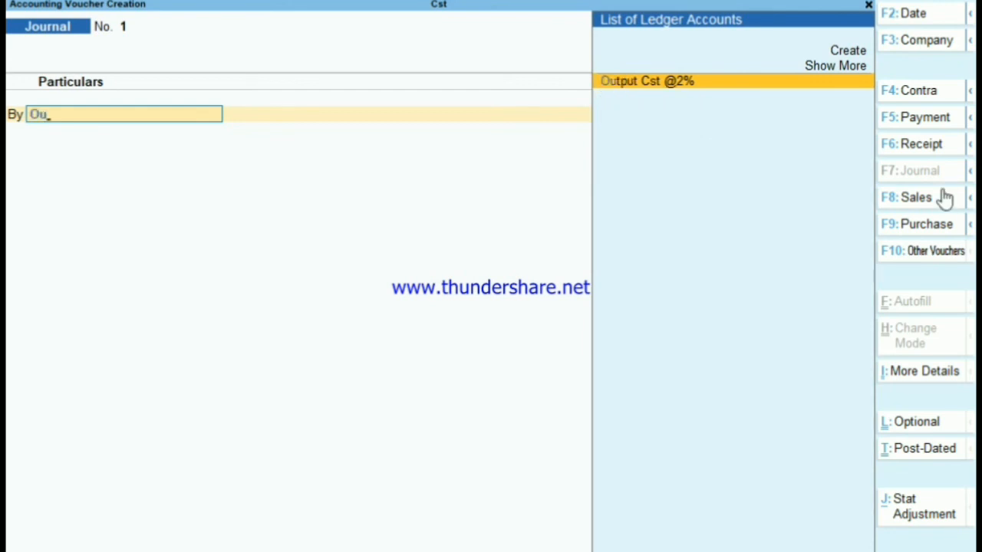
pyautogui.press('Return')
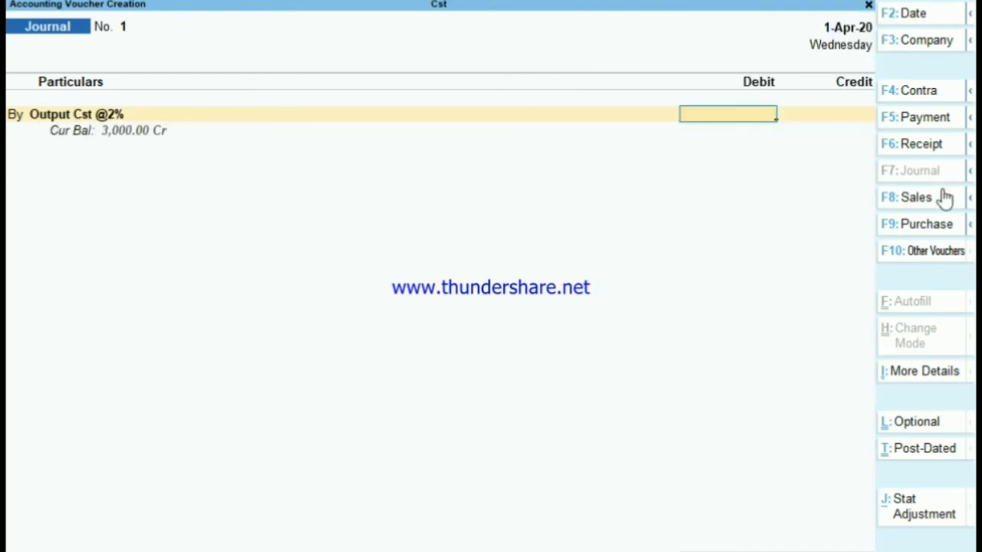
pyautogui.write('3000')
pyautogui.press('Return')
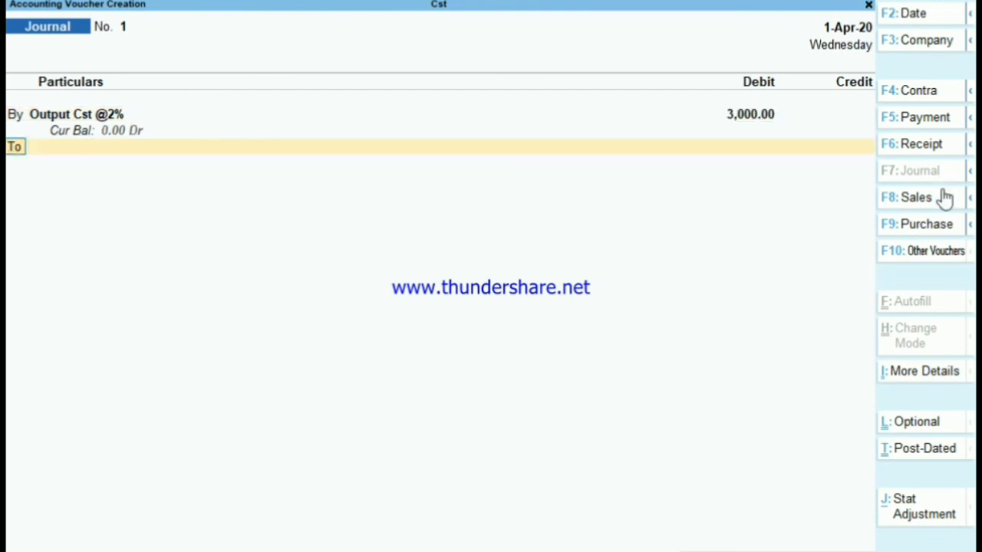
# Step: Credit the Input Cst @2% ledger with 2,500 on the second line of the journal voucher
pyautogui.press('Return')
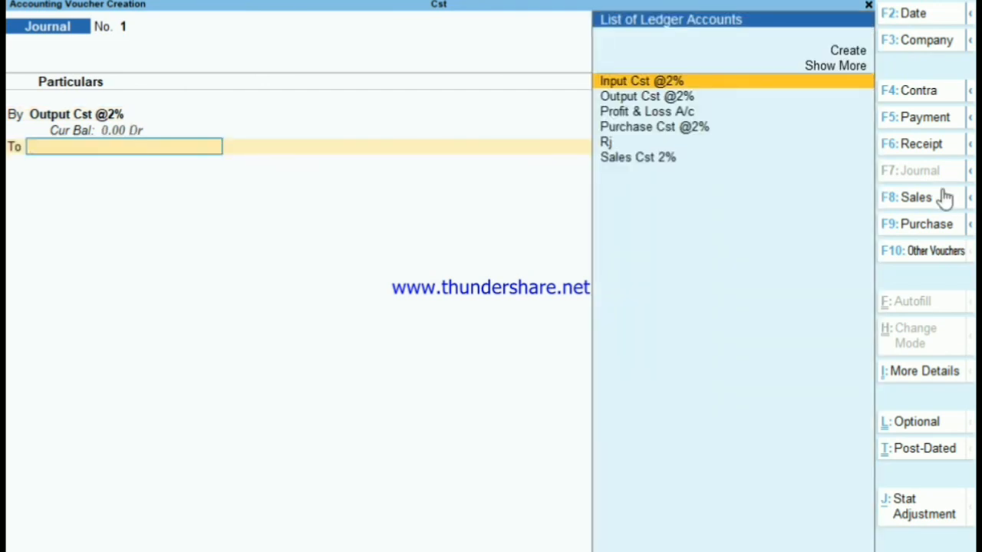
pyautogui.write('i')
pyautogui.press('Return')
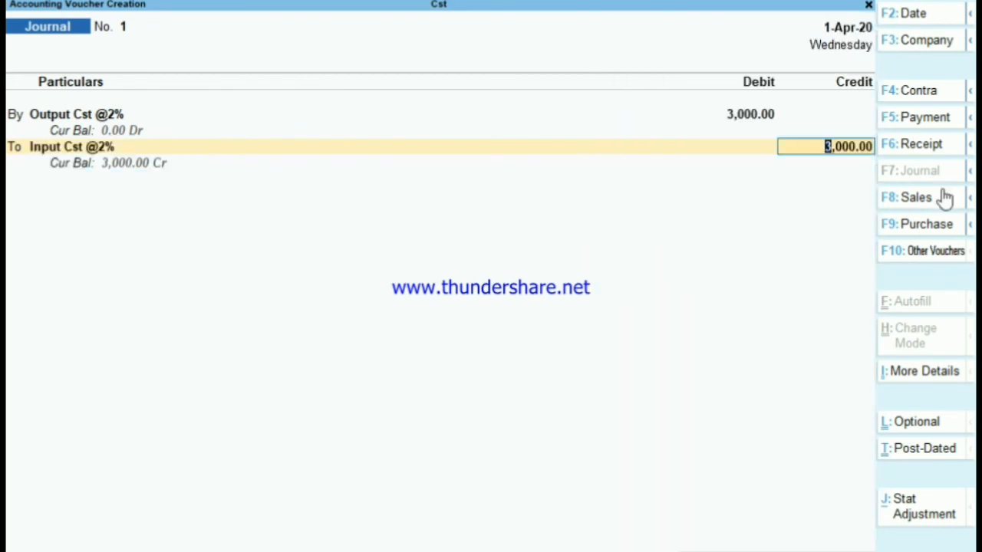
pyautogui.write('2500')
pyautogui.press('Return')
# Step: Create a ledger named Cst Payable under the Provisions group from the third journal line
pyautogui.press('Return')
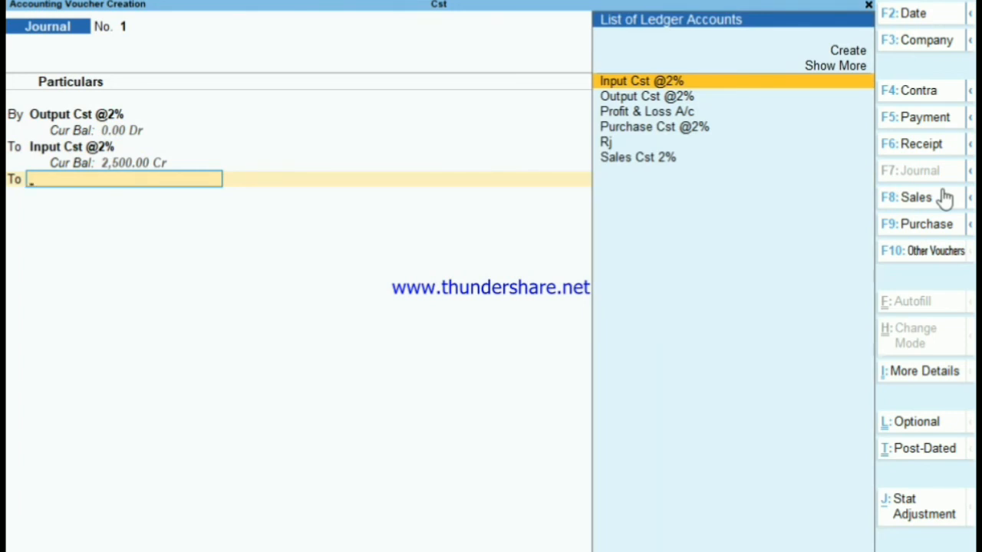
pyautogui.press('alt')
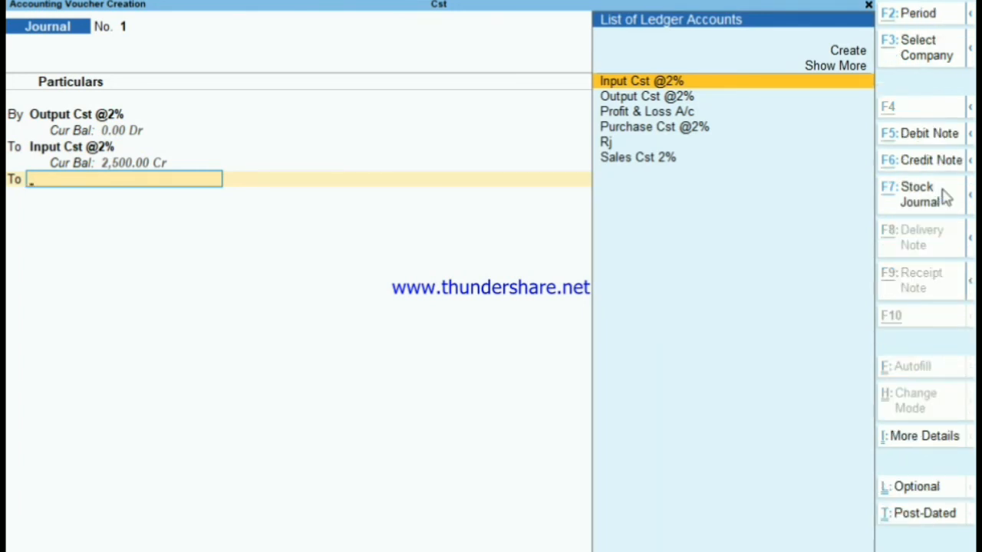
pyautogui.hotkey('alt', 'c')
pyautogui.write('V')
pyautogui.press('BackSpace')
pyautogui.write('Cs')
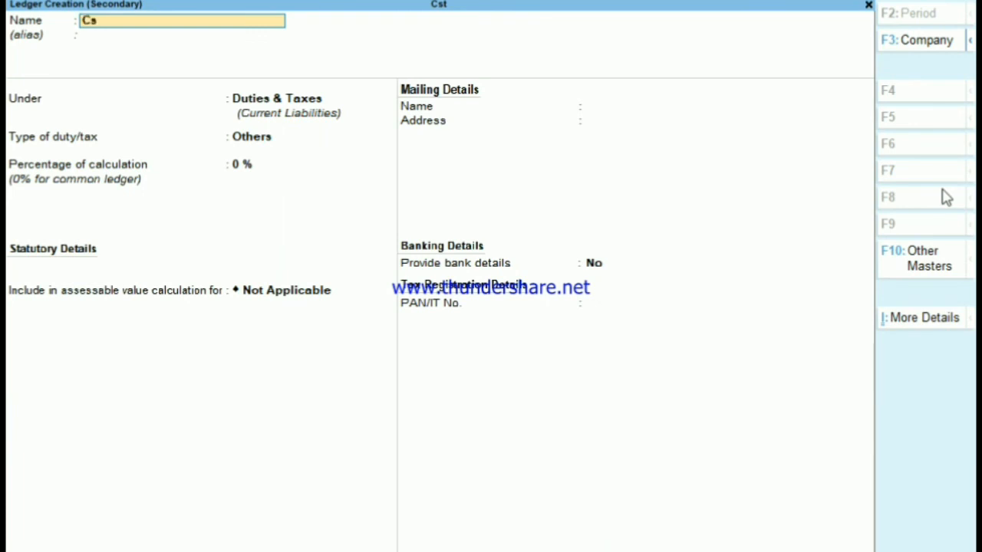
pyautogui.write('t Paybale')
pyautogui.press('BackSpace')
pyautogui.press('BackSpace')
pyautogui.press('BackSpace')
pyautogui.press('BackSpace')
pyautogui.write('able')
pyautogui.press('Return')
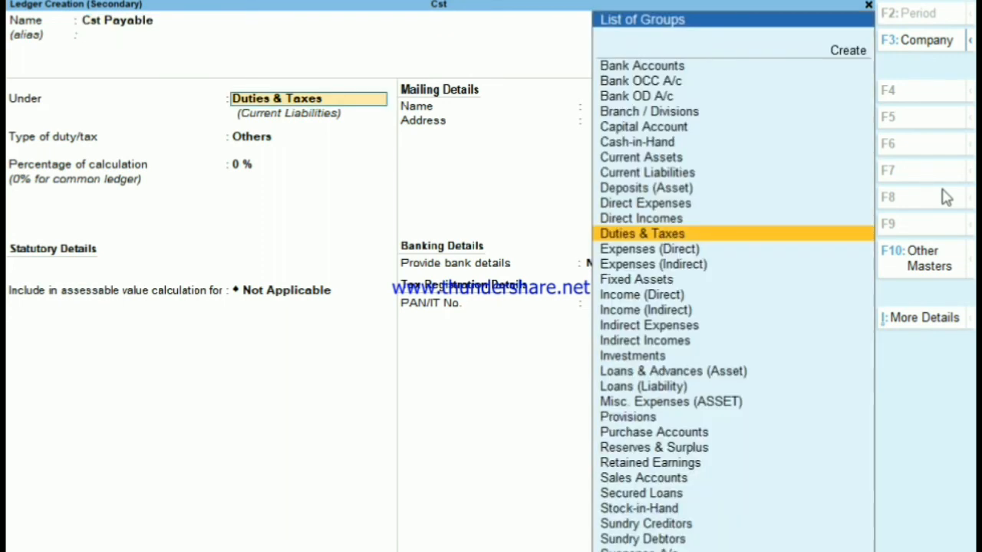
pyautogui.write('Pr')
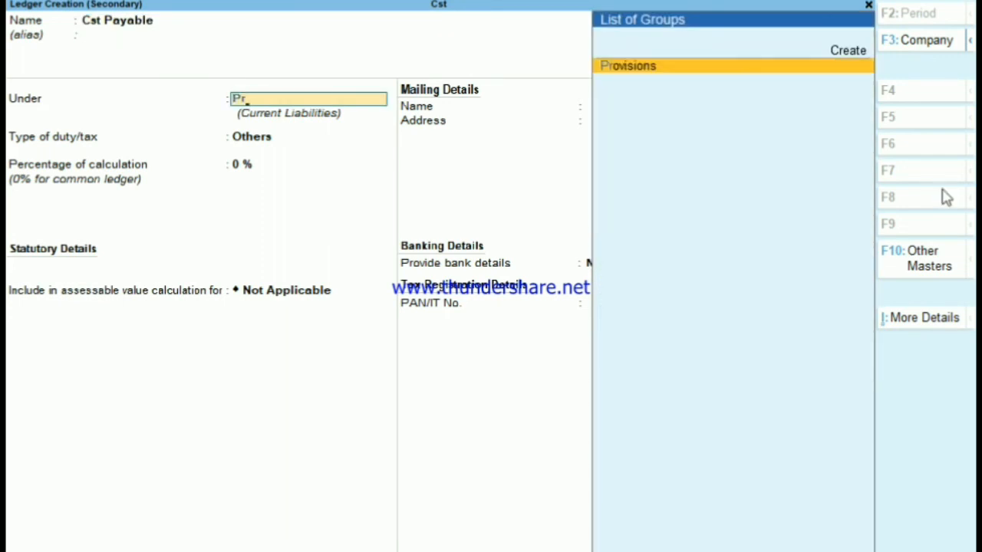
pyautogui.press('Return')
pyautogui.press('Return')
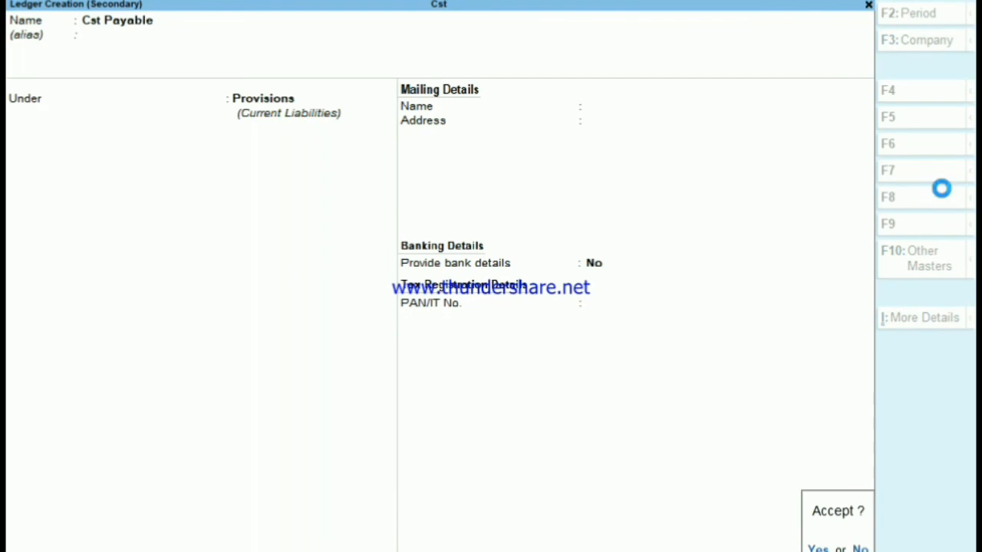
pyautogui.press('Return')
# Step: Credit Cst Payable with 500 and save the journal voucher
pyautogui.press('Return')
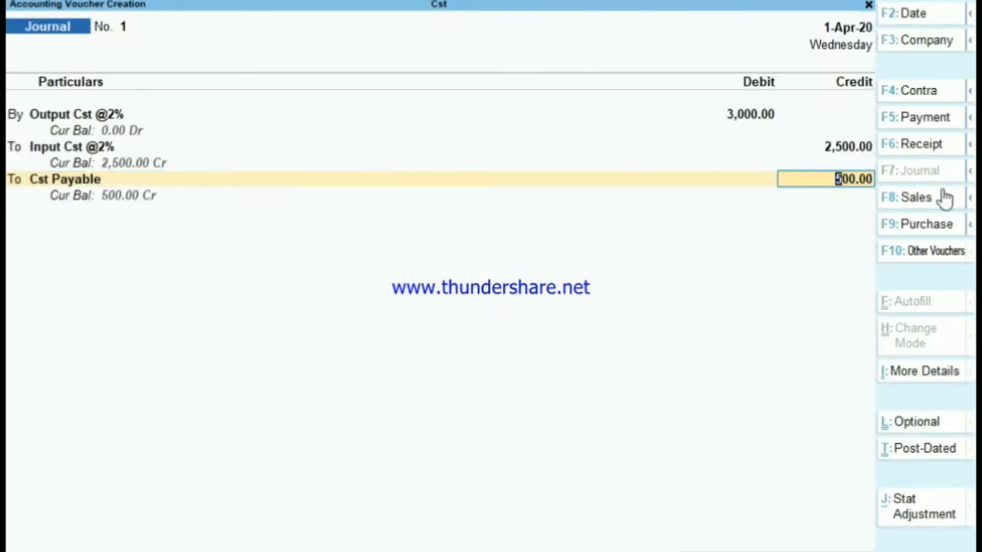
pyautogui.press('Return')
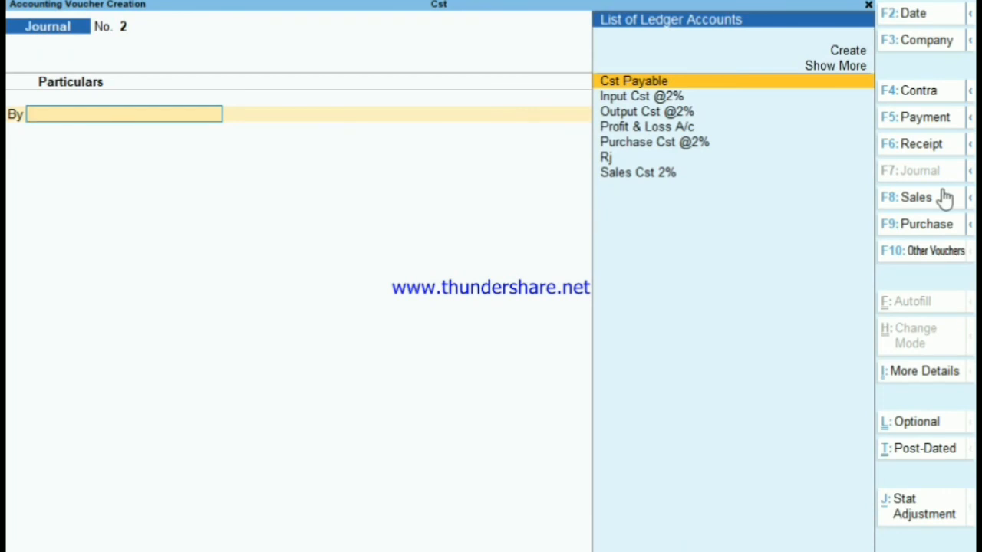
# Step: Start a payment voucher and autofill it as a Regular CST stat payment for 1-Mar-20 to 31-Mar-20
pyautogui.press('F5')
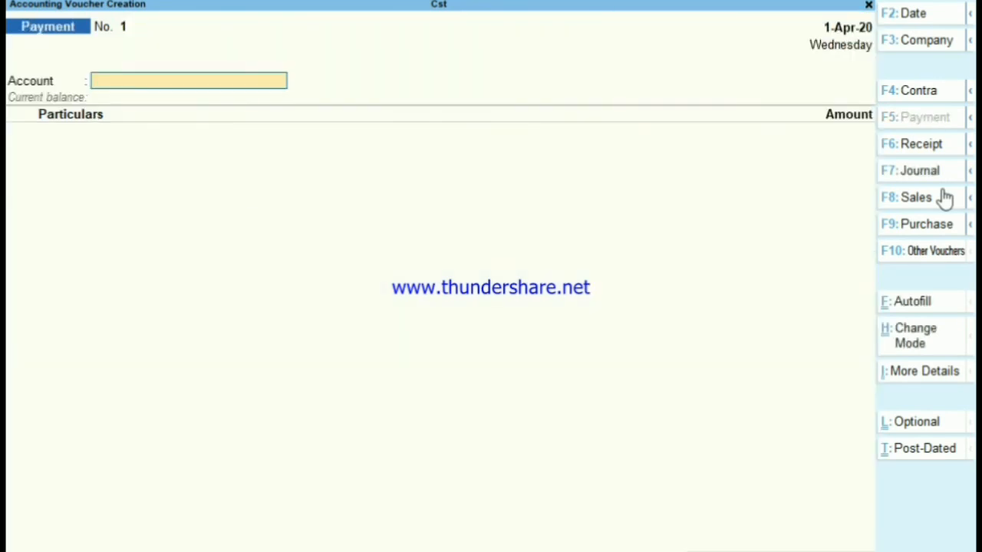
pyautogui.hotkey('ctrl', 'f')
pyautogui.press('Return')
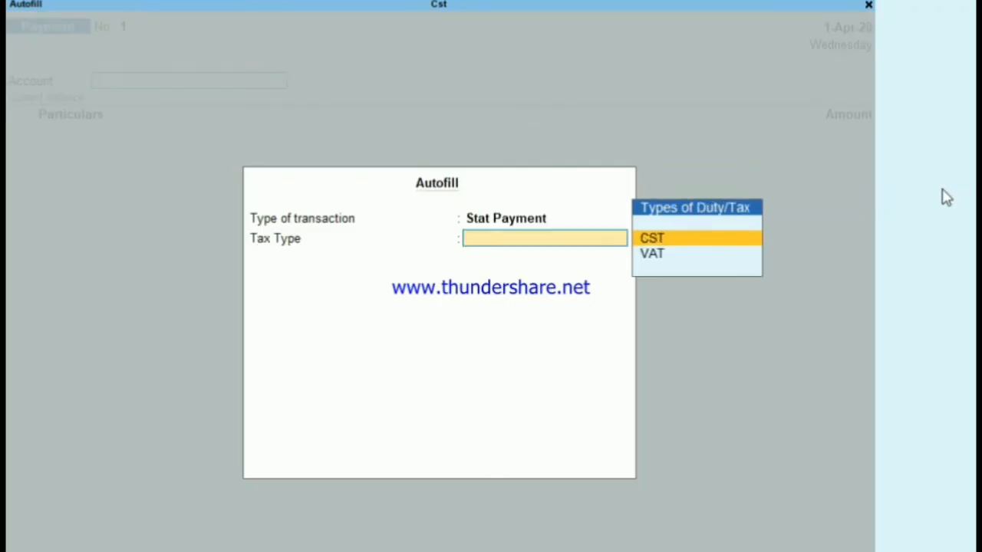
pyautogui.press('Return')
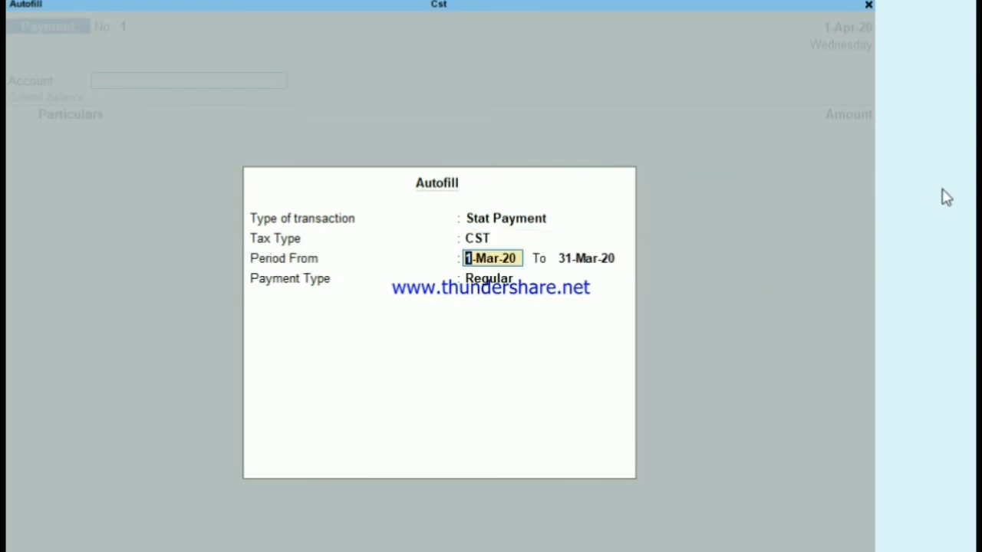
pyautogui.press('Return')
pyautogui.press('Return')
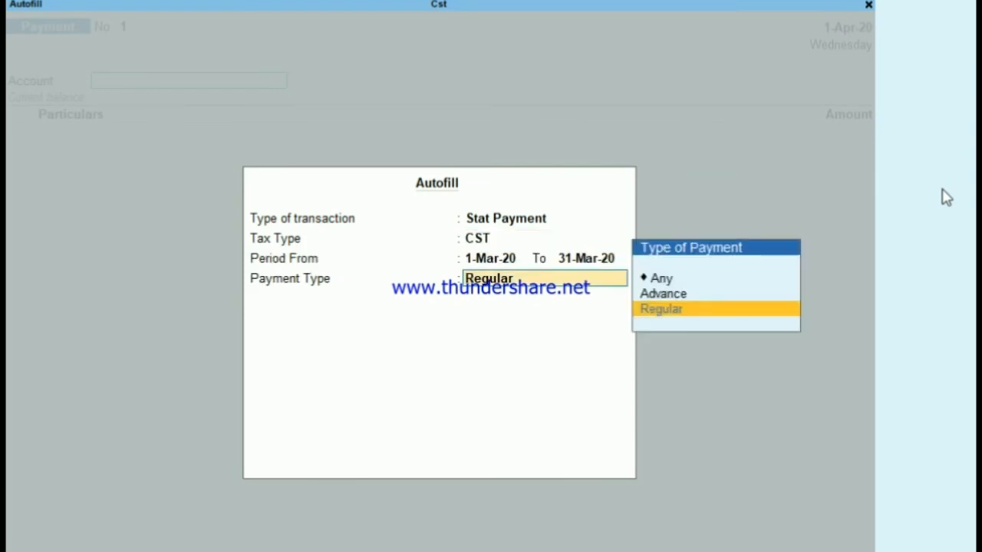
pyautogui.press('Return')
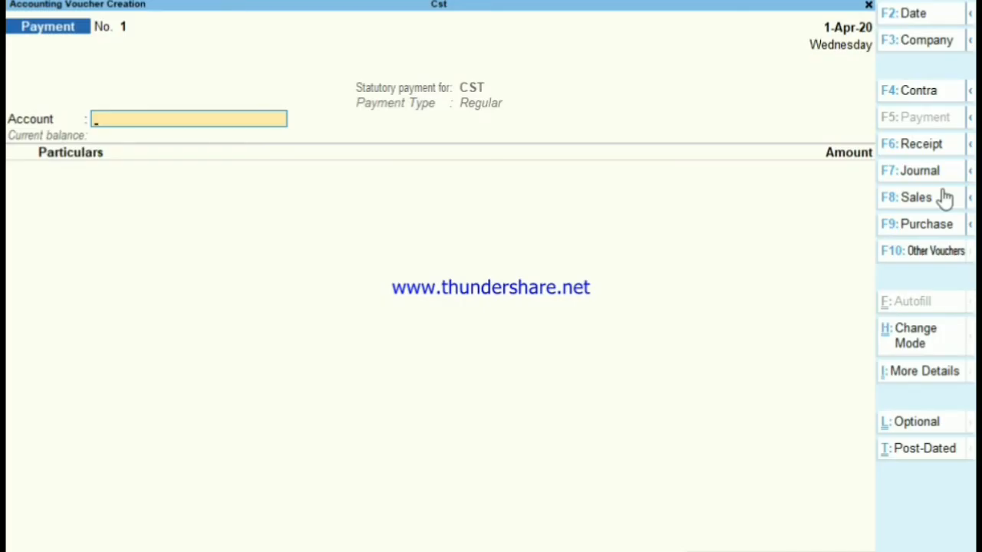
# Step: Create a ledger named Bank under Bank Accounts and use it as the account of the payment voucher
pyautogui.write('C')
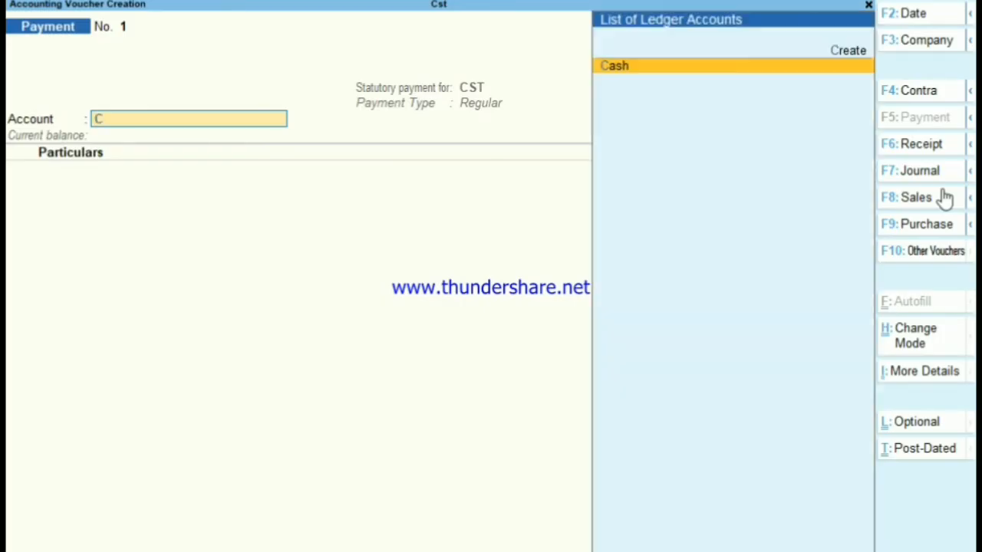
pyautogui.hotkey('alt', 'c')
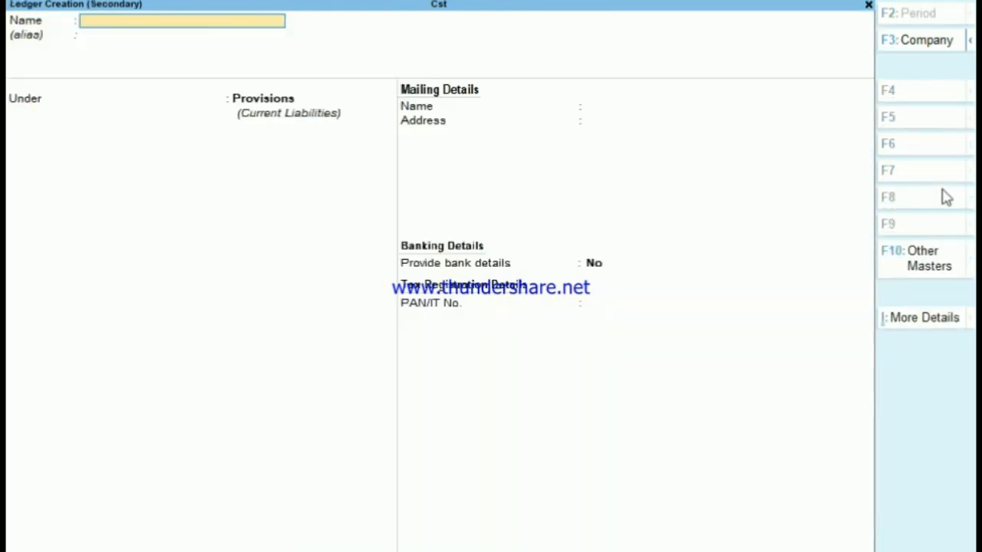
pyautogui.write('Bank')
pyautogui.press('Return')
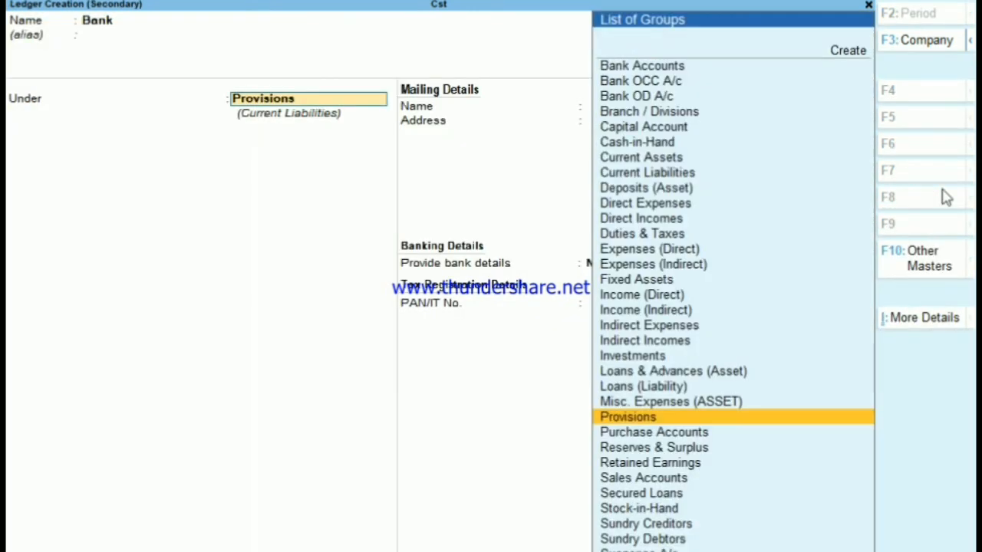
pyautogui.write('Bank')
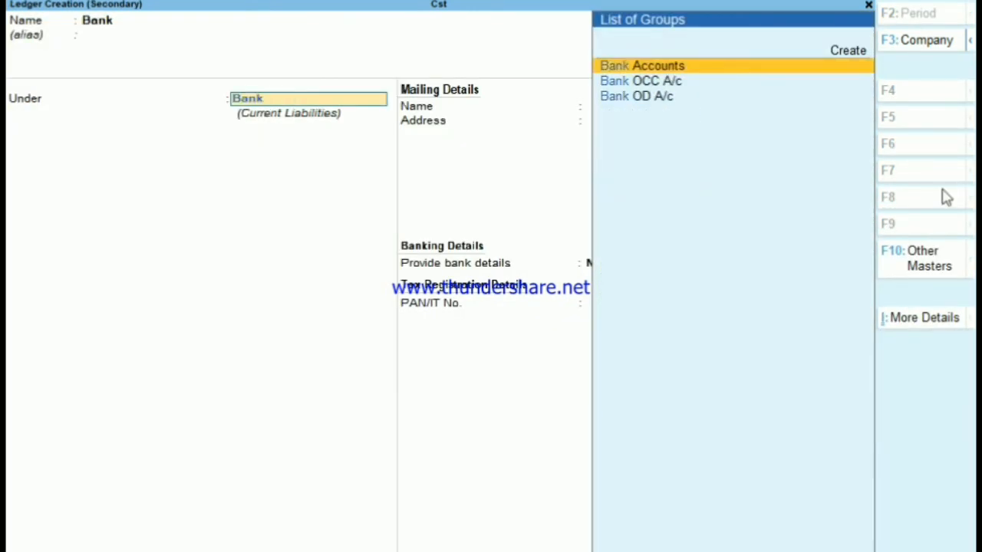
pyautogui.press('Return')
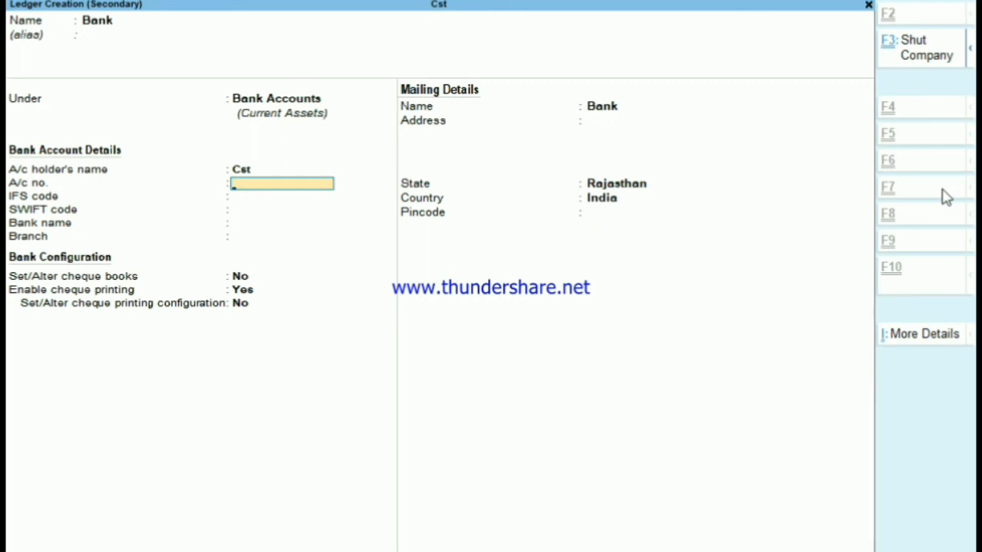
pyautogui.hotkey('ctrl', 'a')
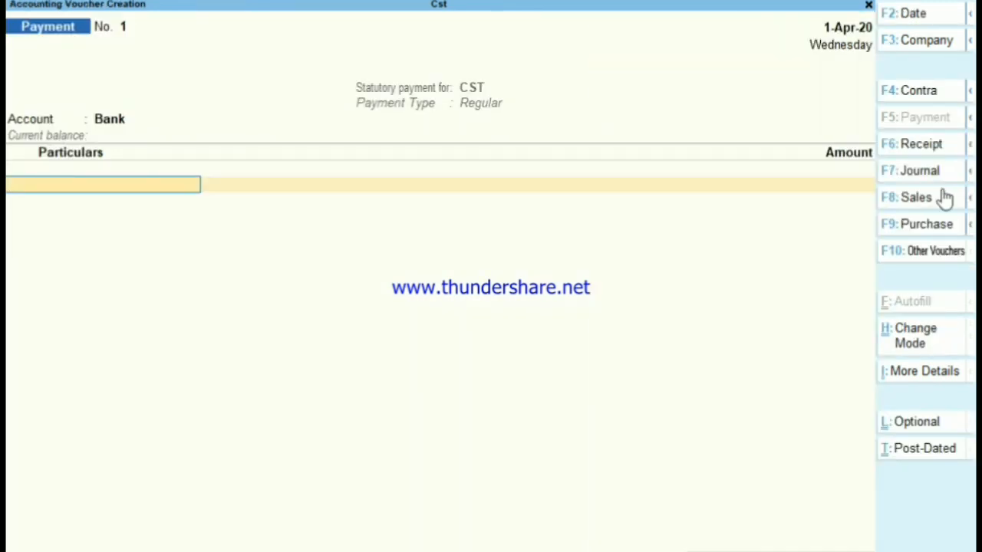
# Step: Enter Cst Payable with 500 in the payment voucher and accept the cheque bank allocation dated 1-Apr-20
pyautogui.write('cs')
pyautogui.press('Return')
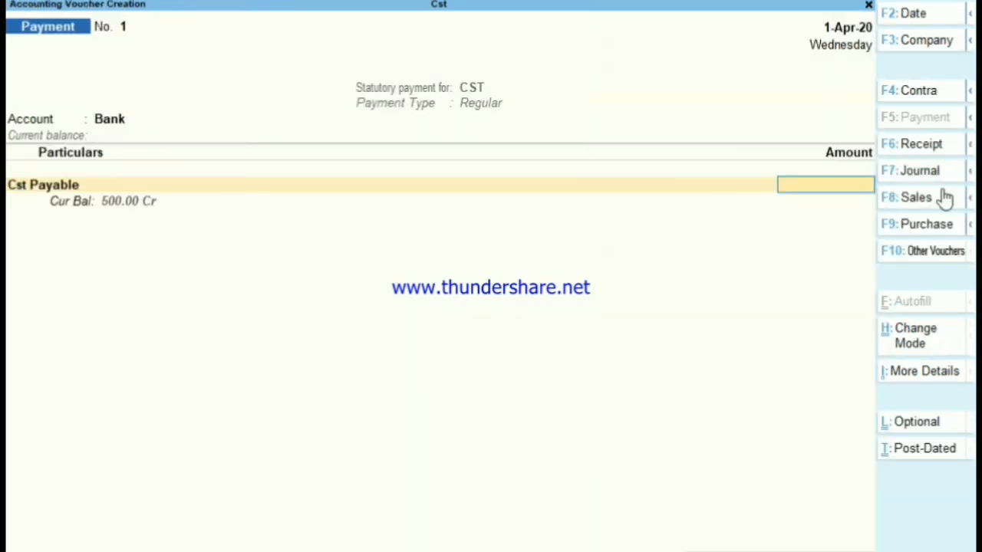
pyautogui.write('500')
pyautogui.press('Return')
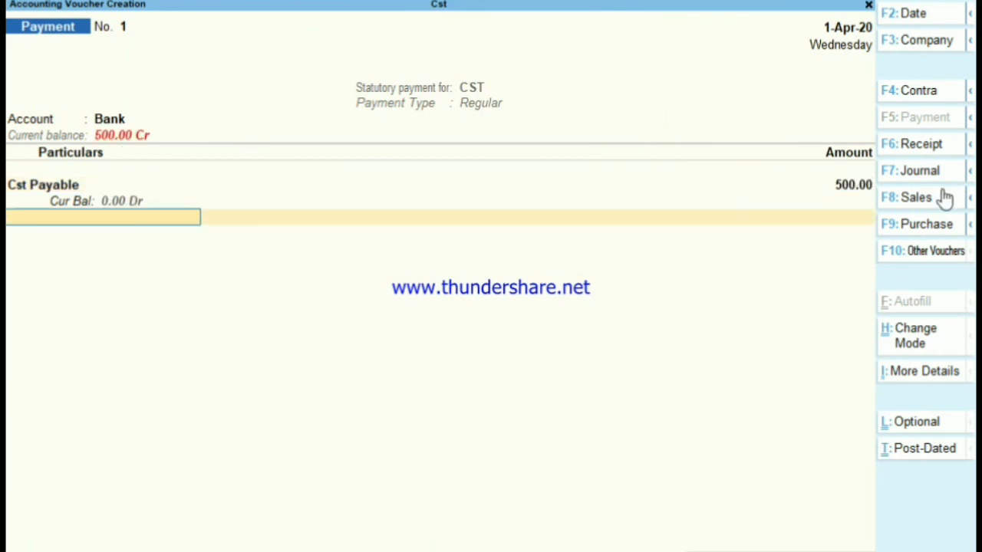
pyautogui.press('Return')
pyautogui.press('Return')
pyautogui.press('Return')
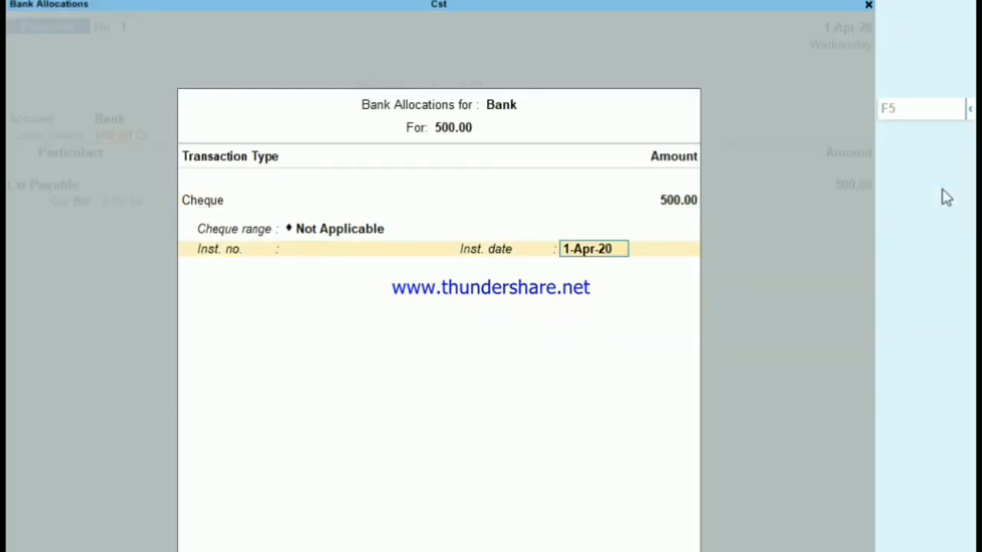
pyautogui.press('Return')
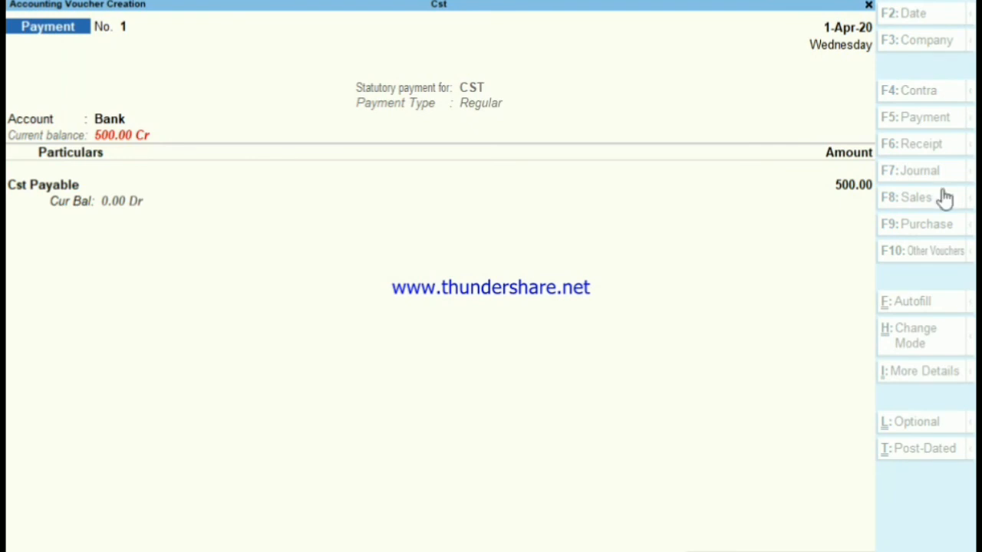
# Step: Preview the payment voucher's printout up close, leave printing without printing, and save the voucher
pyautogui.press('ctrl')
pyautogui.hotkey('ctrl', 'p')
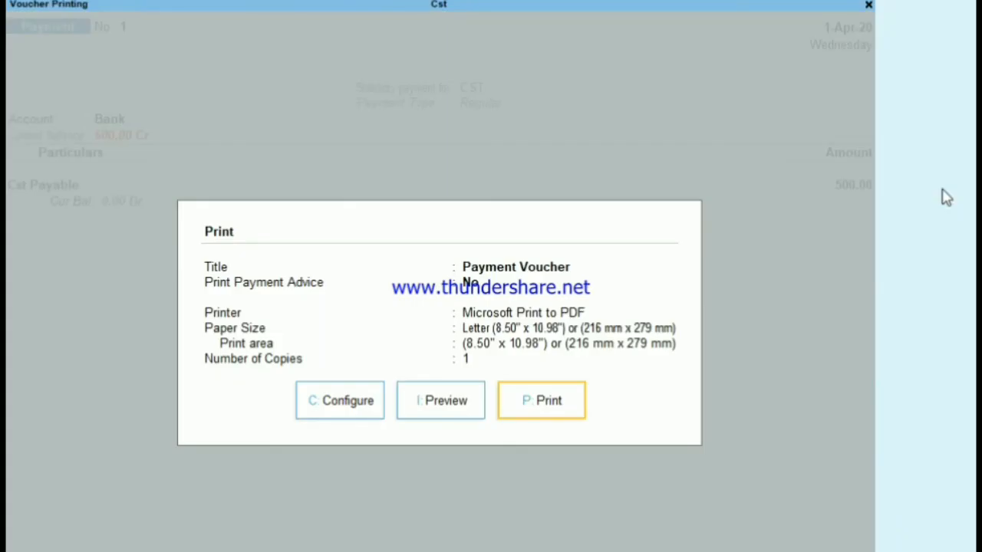
pyautogui.click(453, 396)
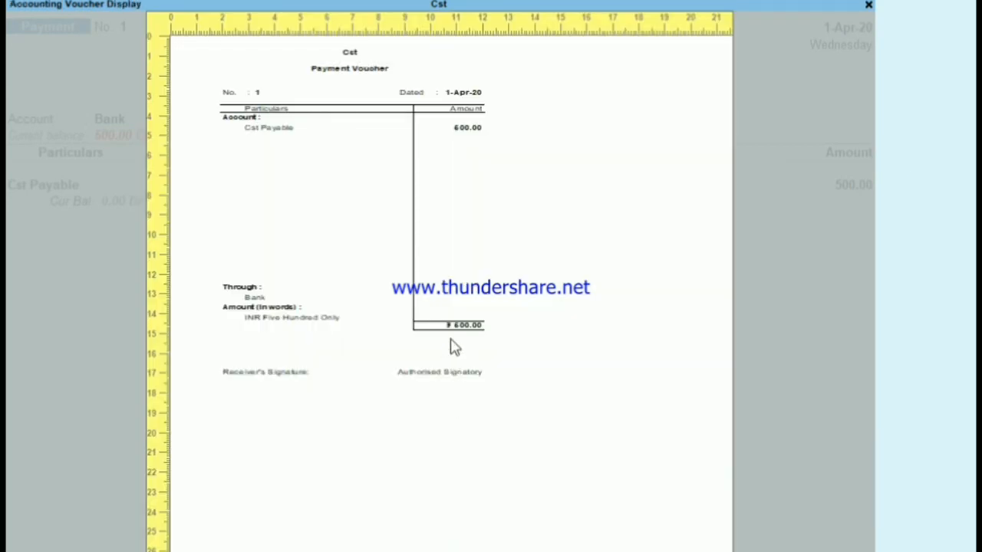
pyautogui.click(452, 347)
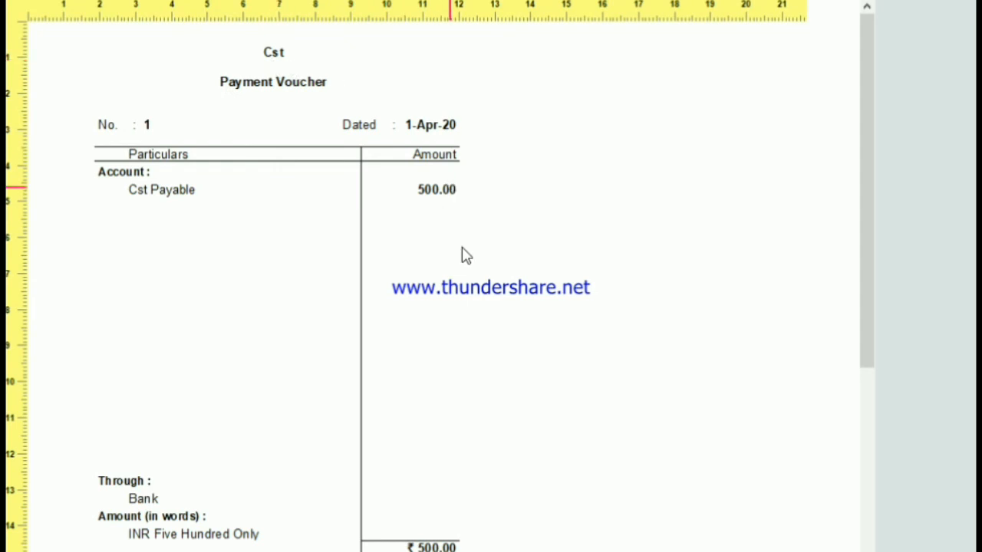
pyautogui.click(614, 502)
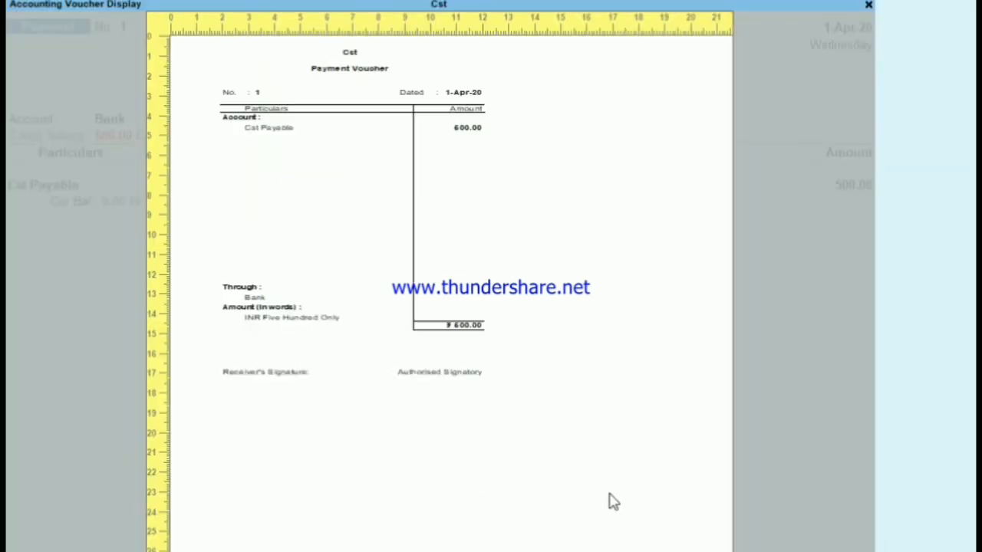
pyautogui.press('Escape')
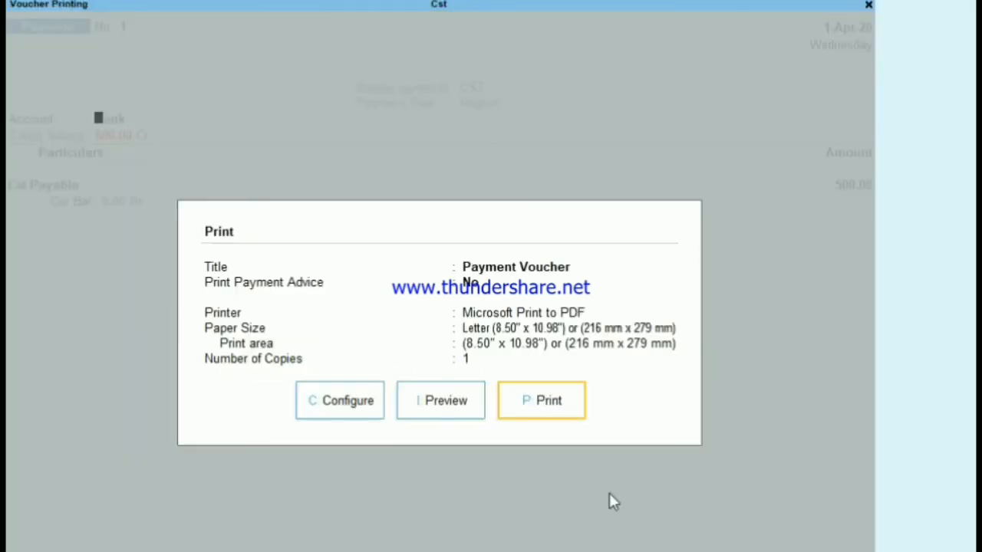
pyautogui.press('Escape')
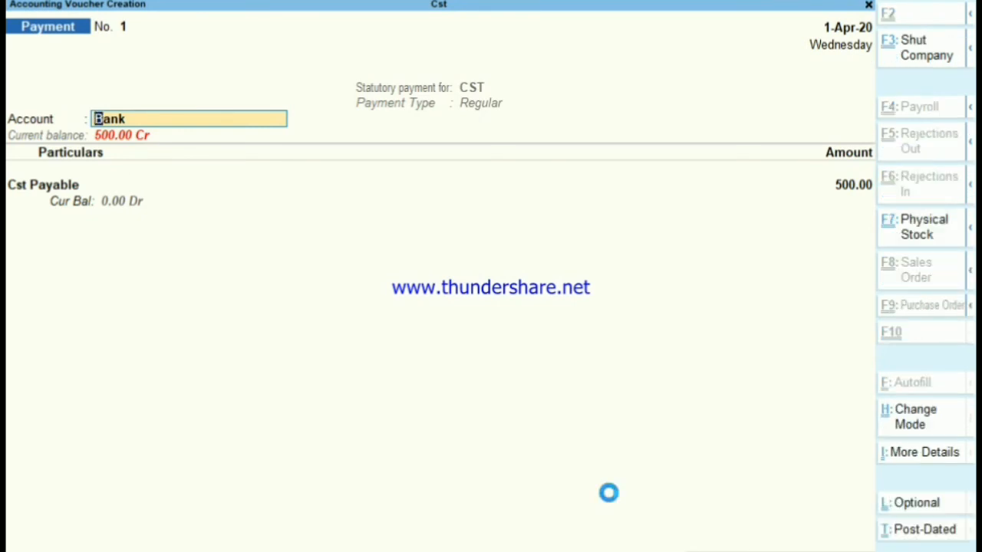
pyautogui.hotkey('ctrl', 'a')
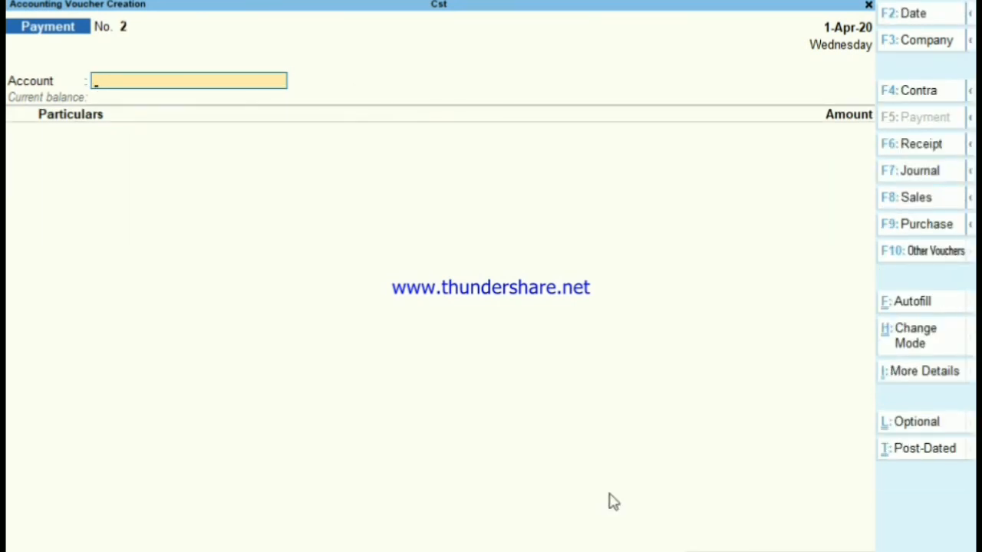